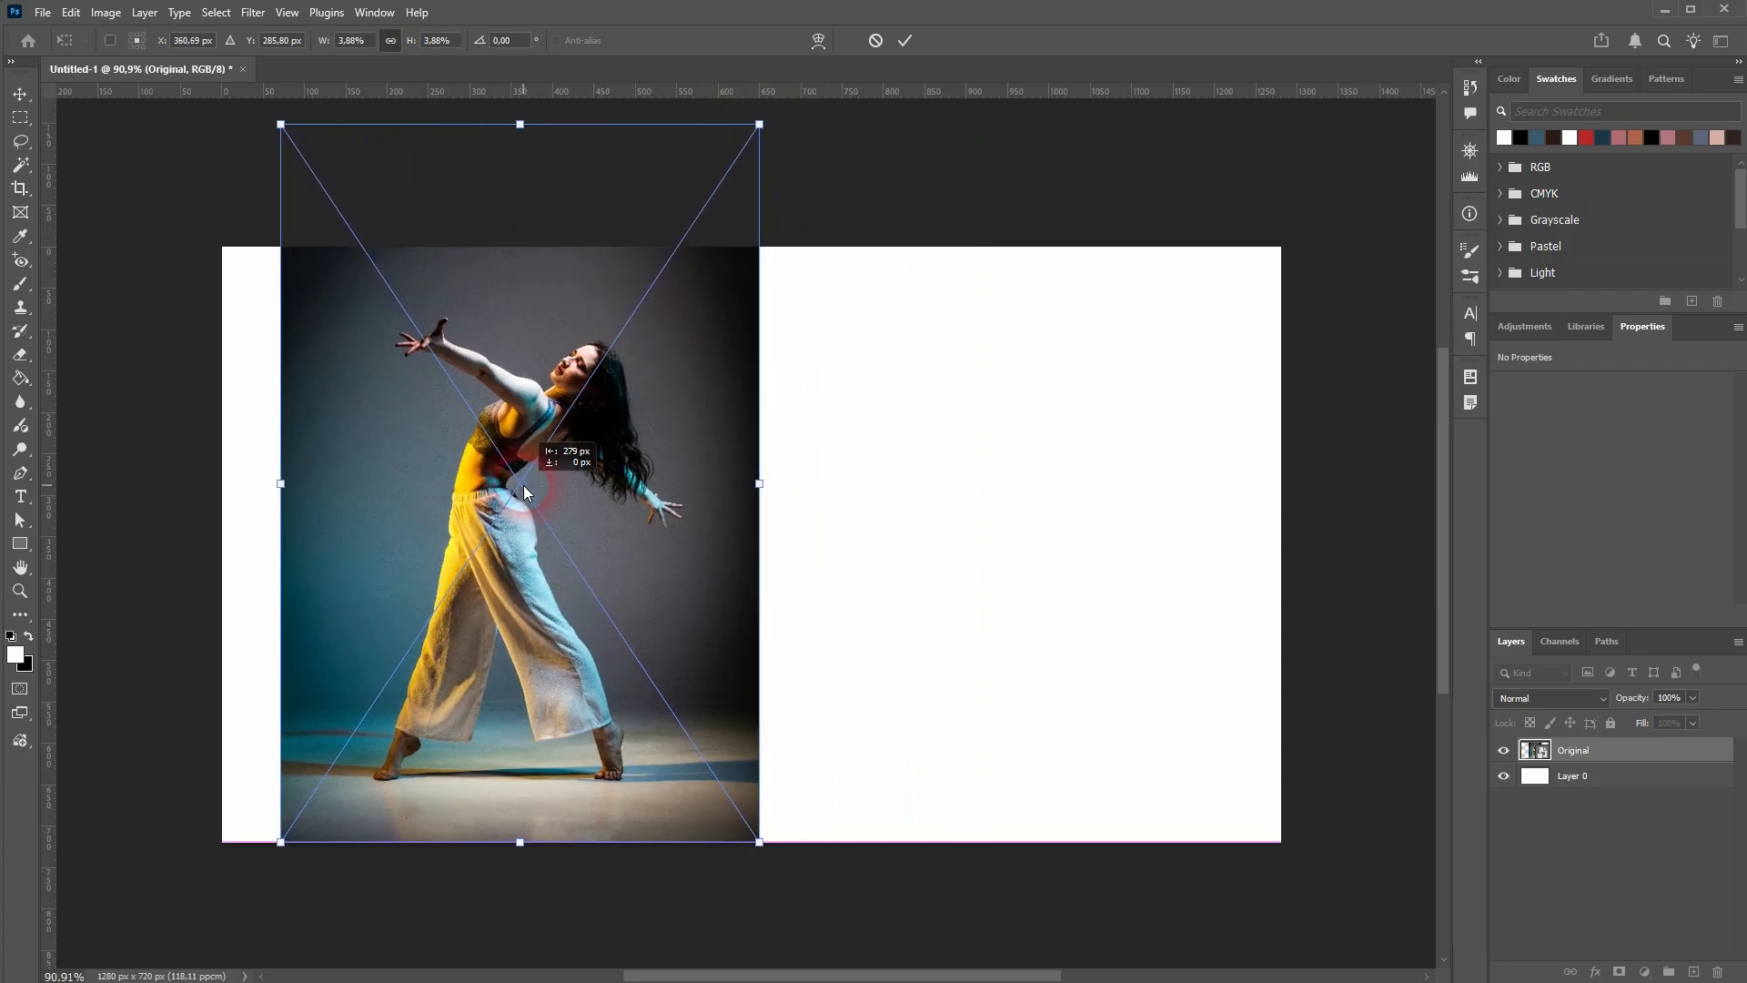
Commit the dancer photo's placement and marquee-select the blank canvas areas on both sides of it, slightly overlapping the photo's edges
{"action": "key", "text": "Return"}
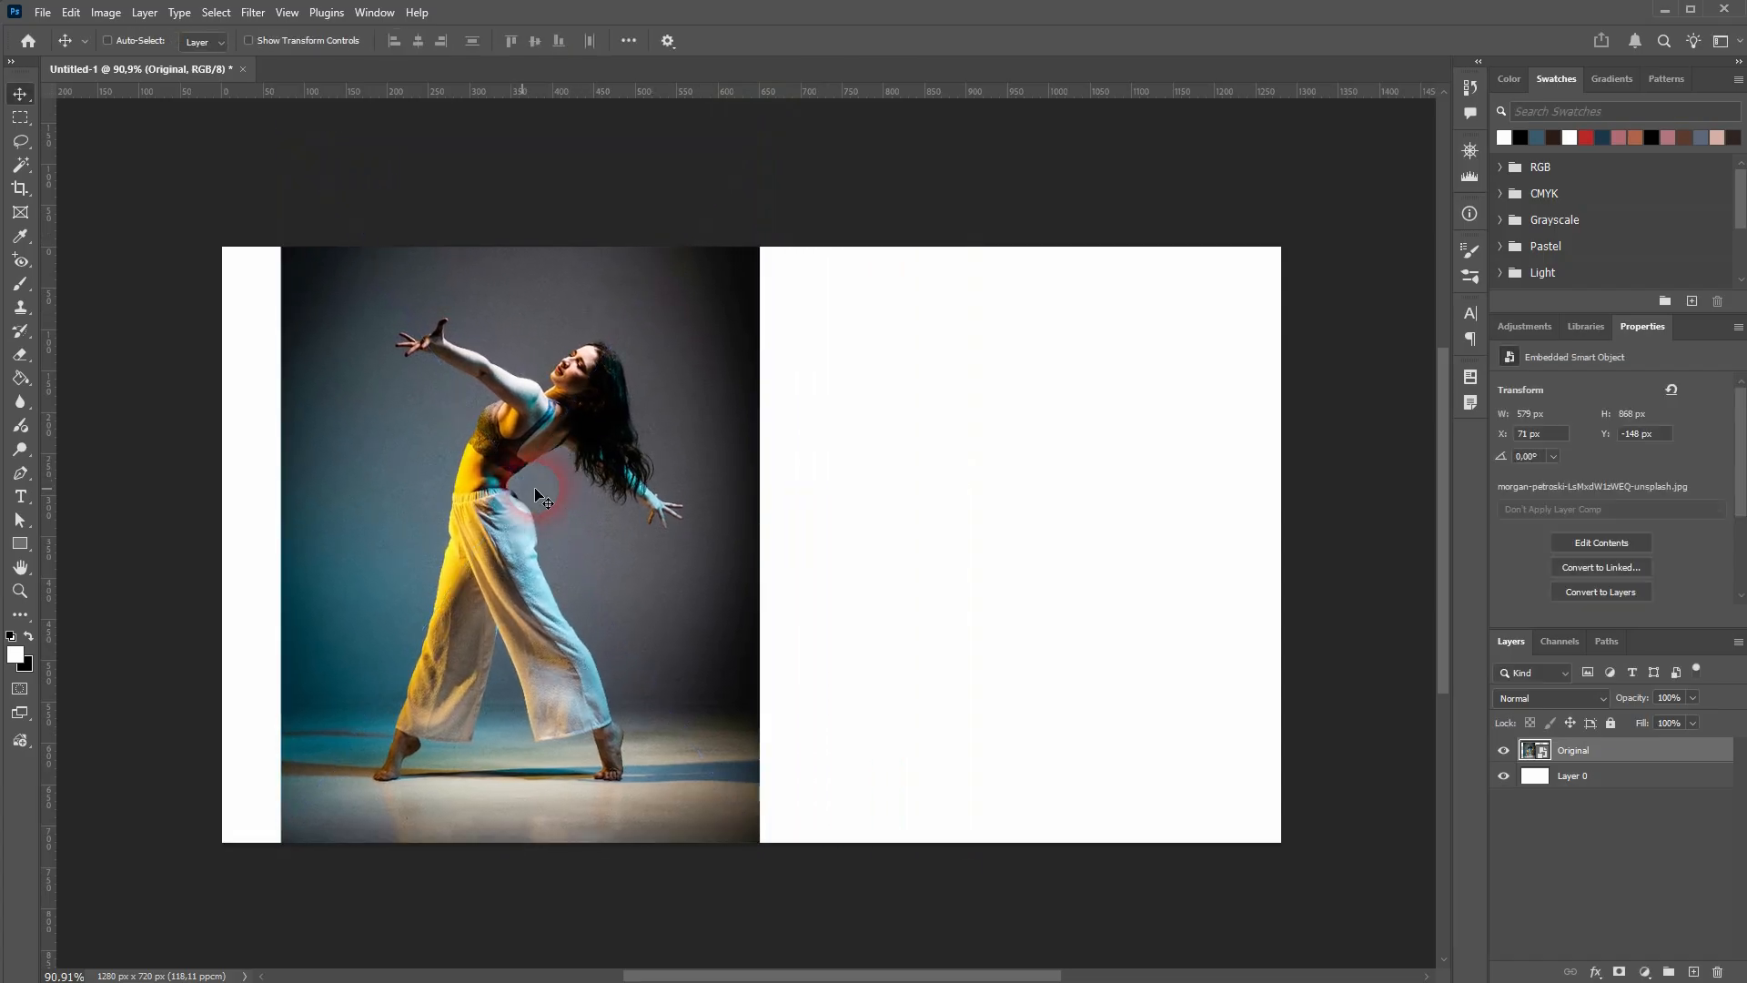
{"action": "left_click", "coordinate": [19, 119]}
{"action": "left_click_drag", "start_coordinate": [222, 247], "coordinate": [295, 869]}
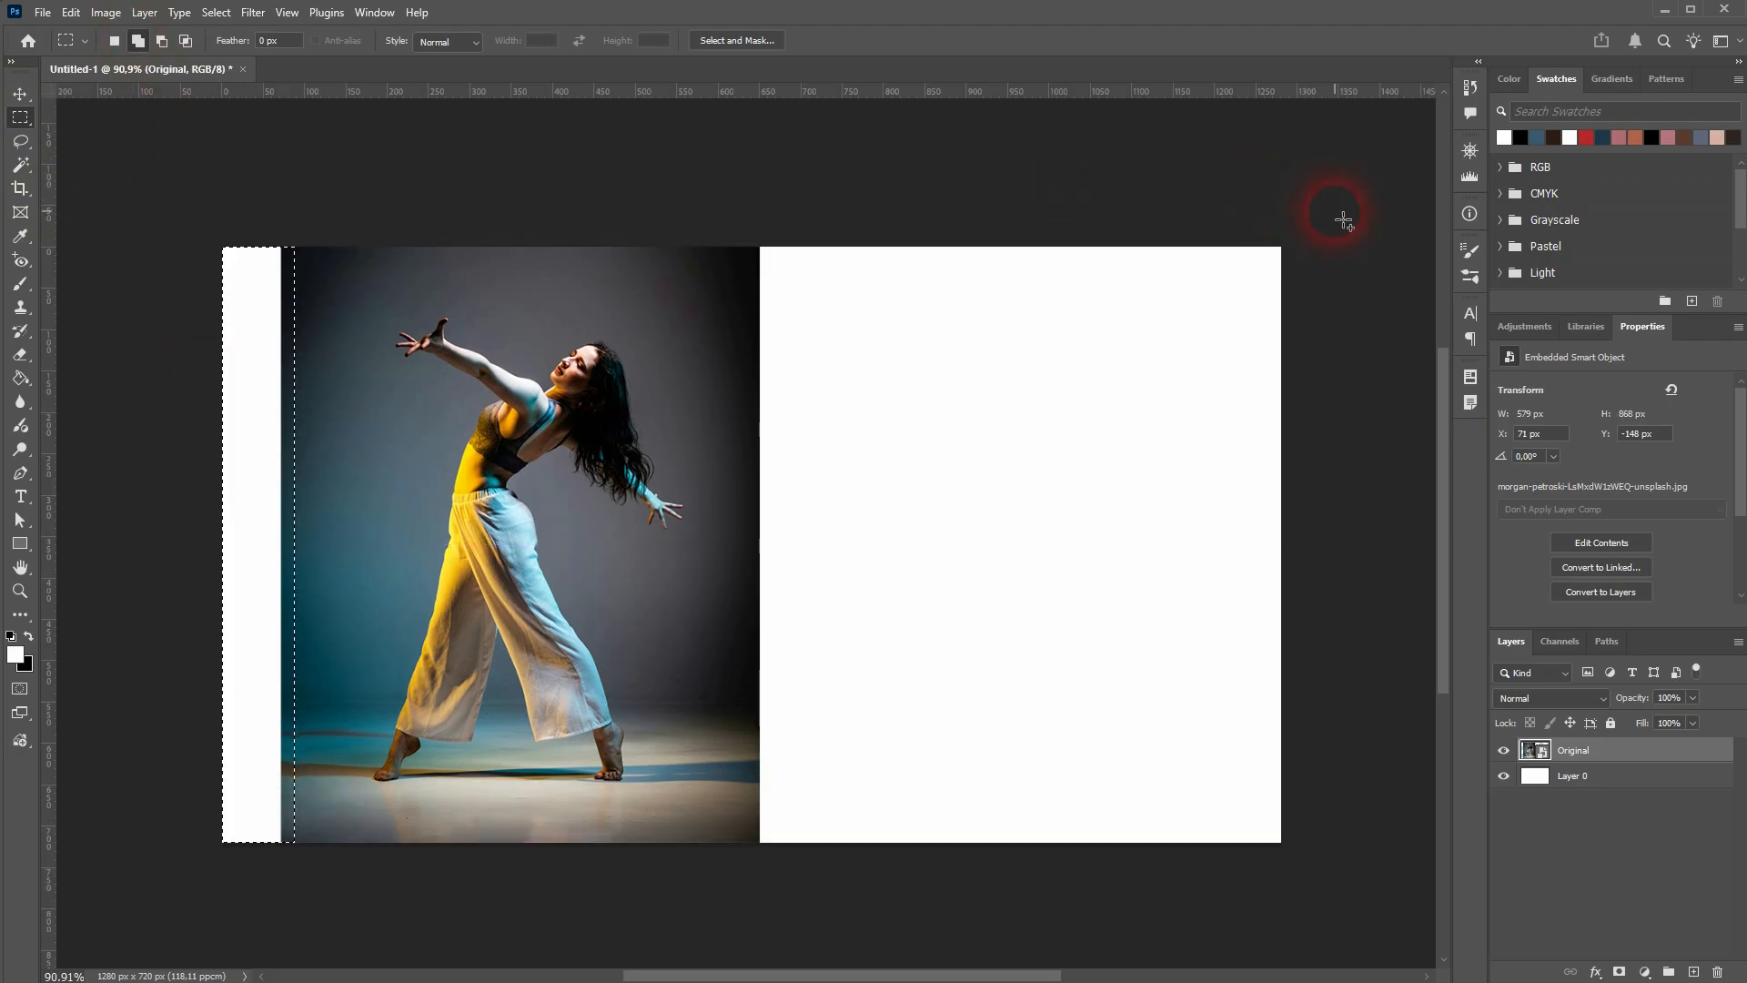
{"action": "left_click_drag", "start_coordinate": [1344, 220], "coordinate": [746, 901]}
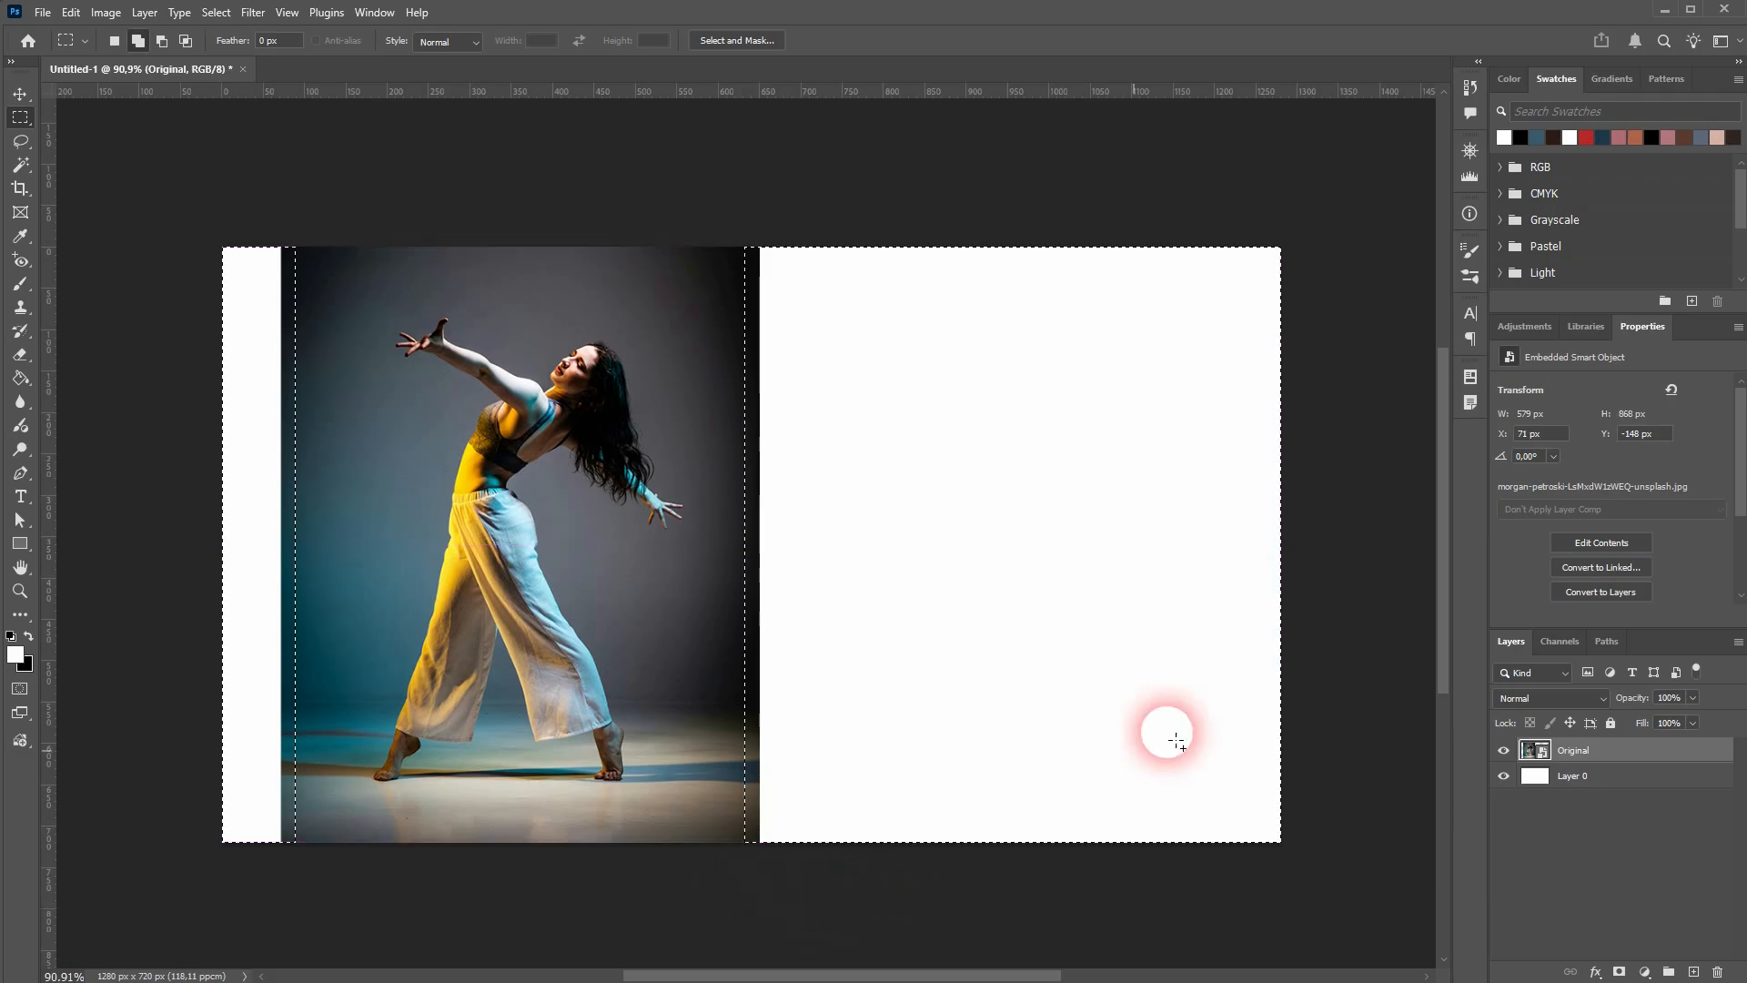
{"action": "right_click", "coordinate": [1370, 448]}
{"action": "left_click", "coordinate": [1413, 452]}
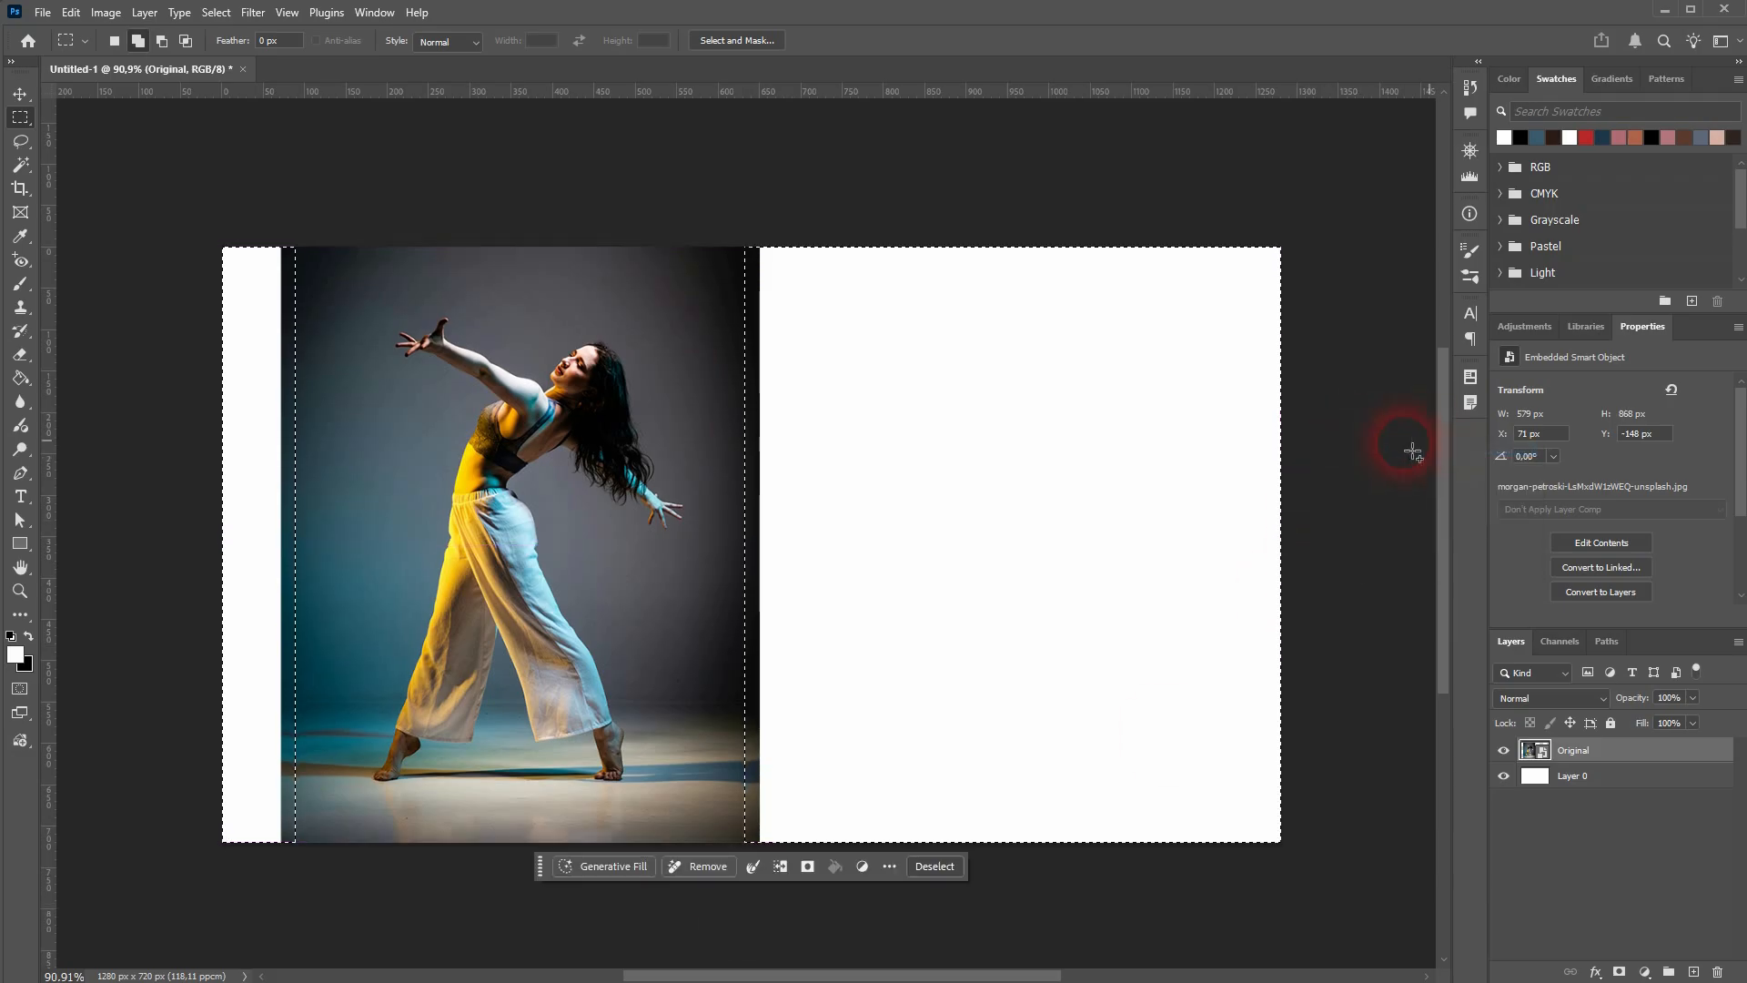
Extend the photo into the selected areas using Generative Fill without a prompt and compare the variations, keeping the second
{"action": "left_click", "coordinate": [612, 865]}
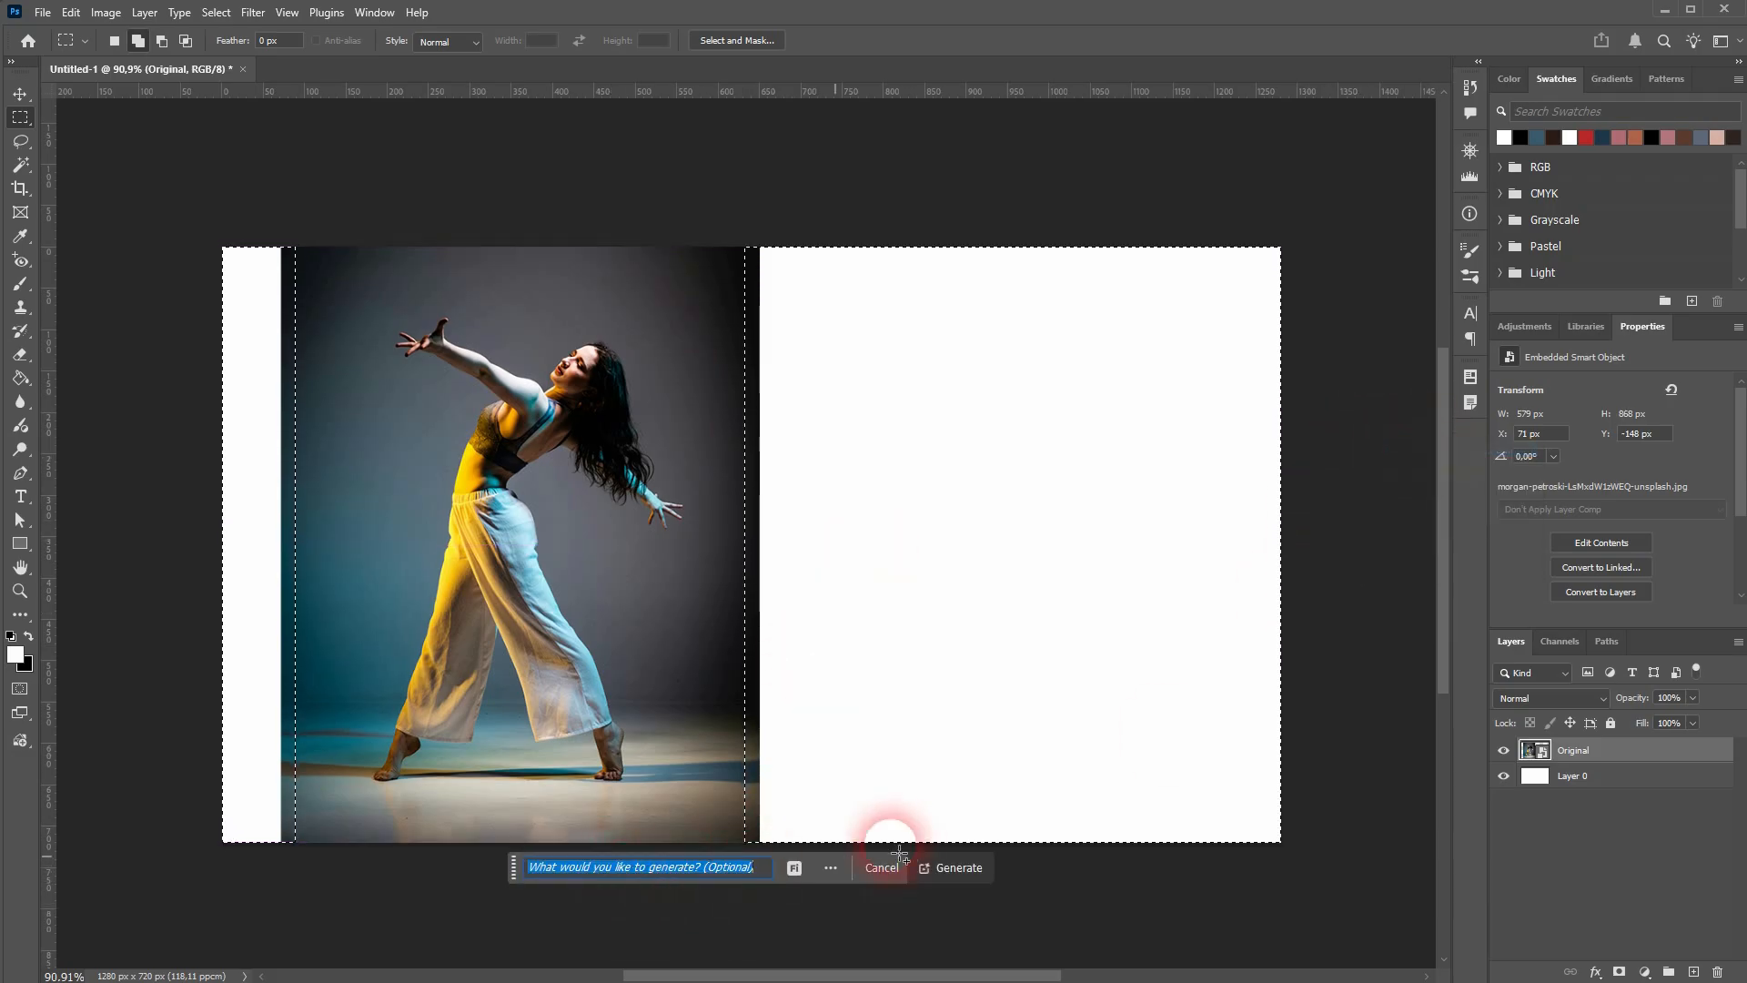
{"action": "left_click", "coordinate": [952, 864]}
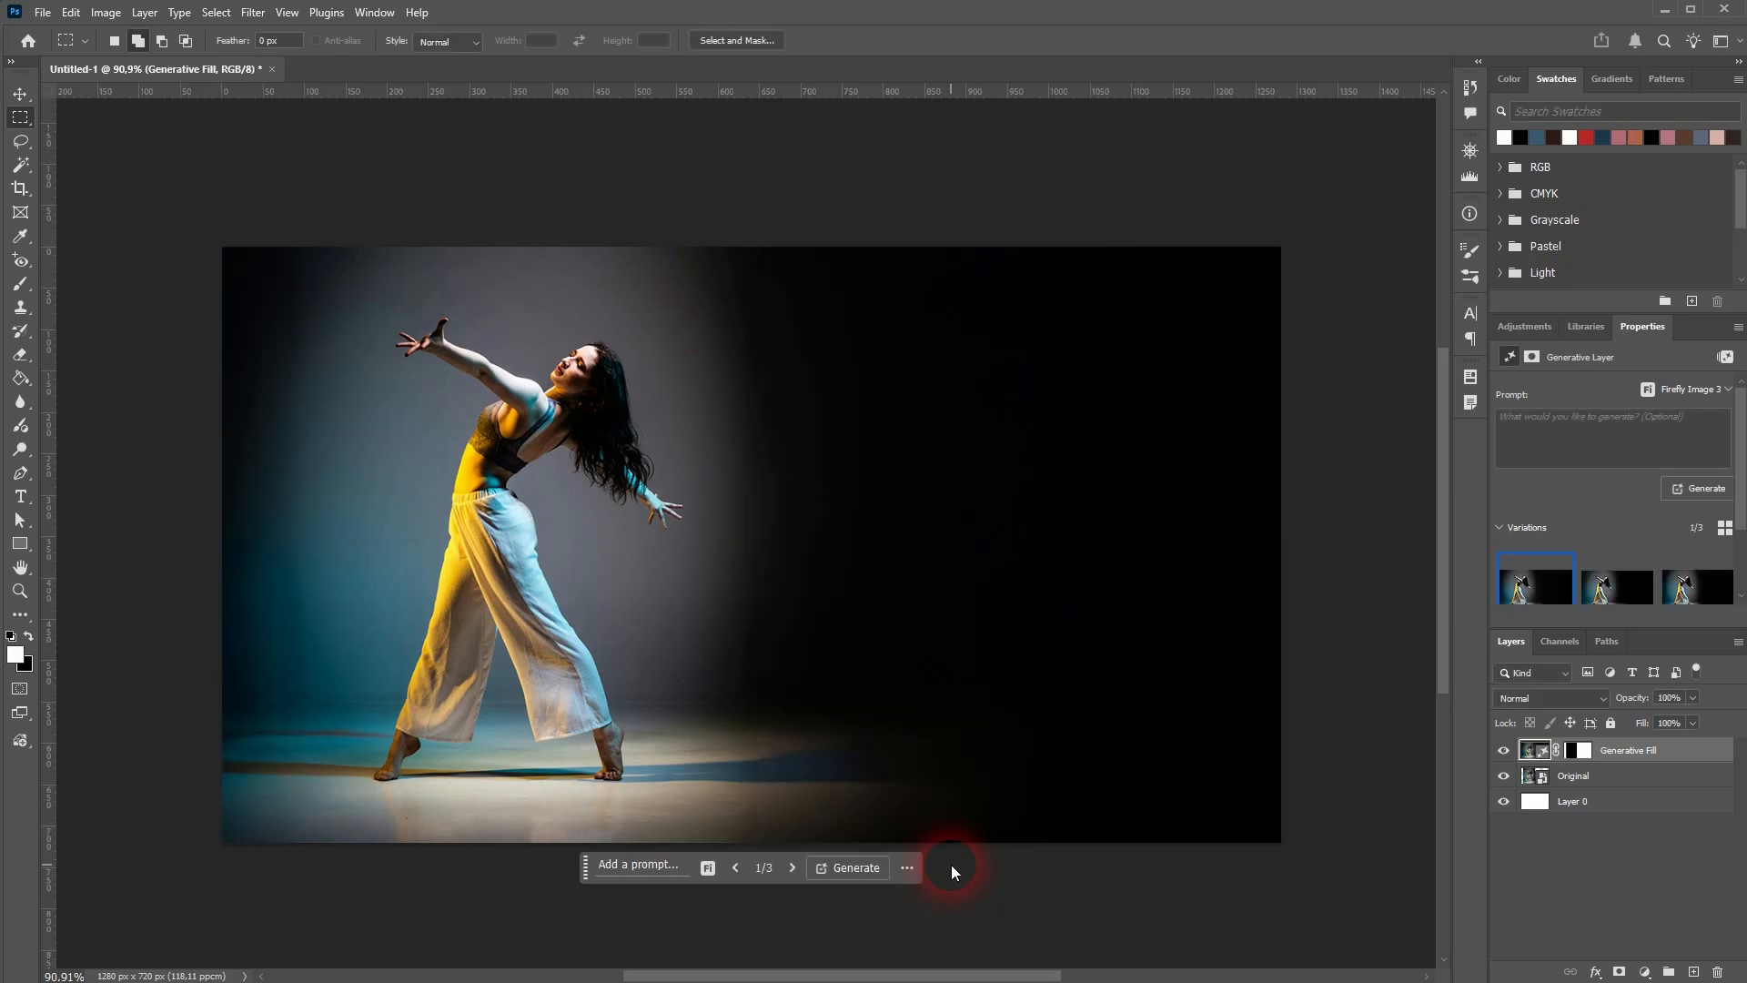
{"action": "left_click", "coordinate": [1618, 589]}
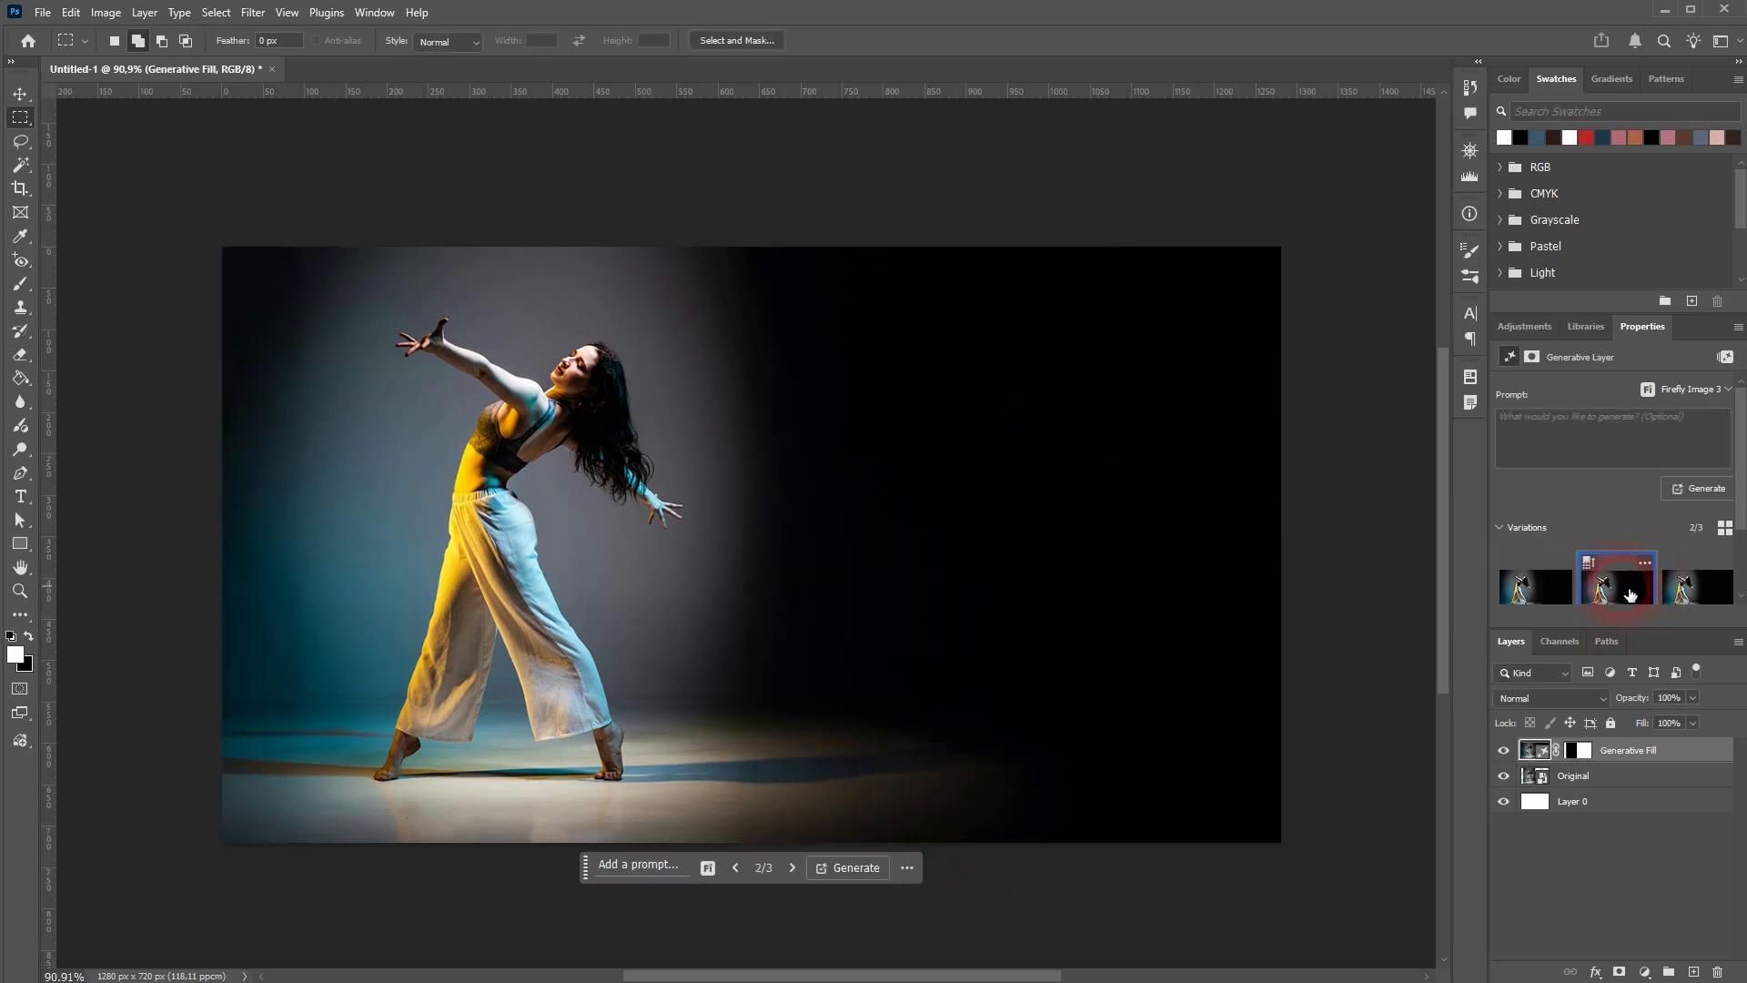
{"action": "left_click", "coordinate": [1704, 594]}
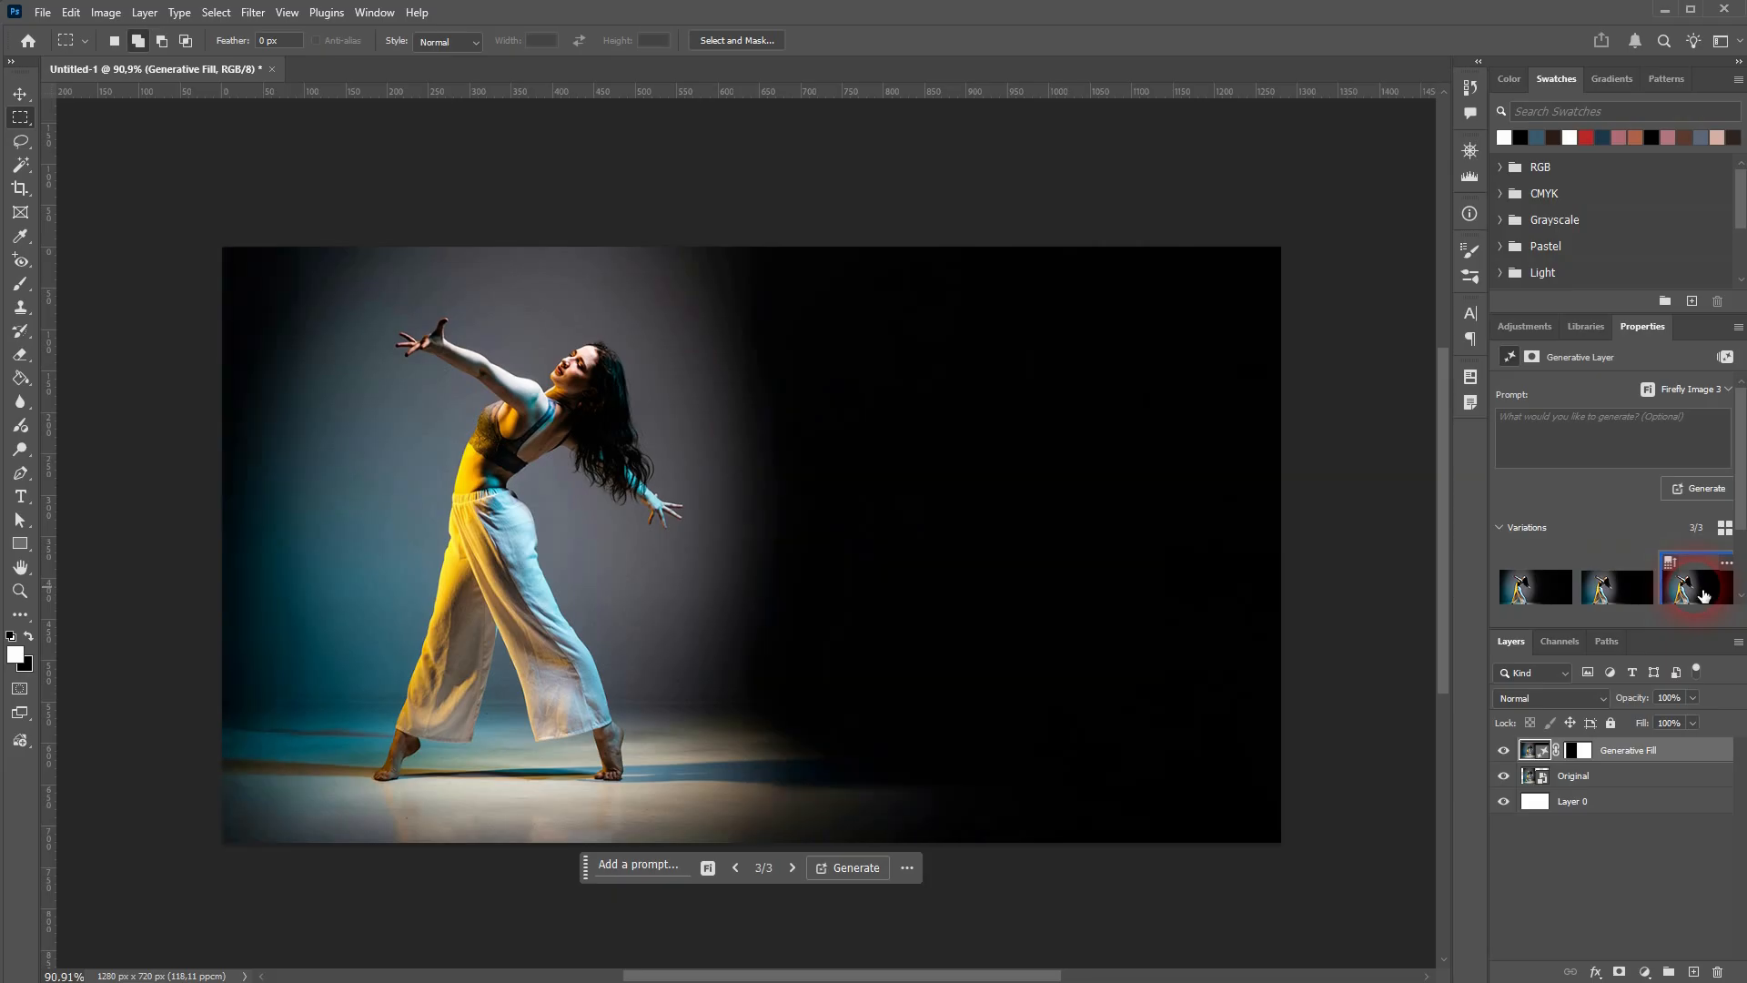
Duplicate the Original layer above the Generative Fill layer and remove the copy's background
{"action": "left_click", "coordinate": [1624, 779]}
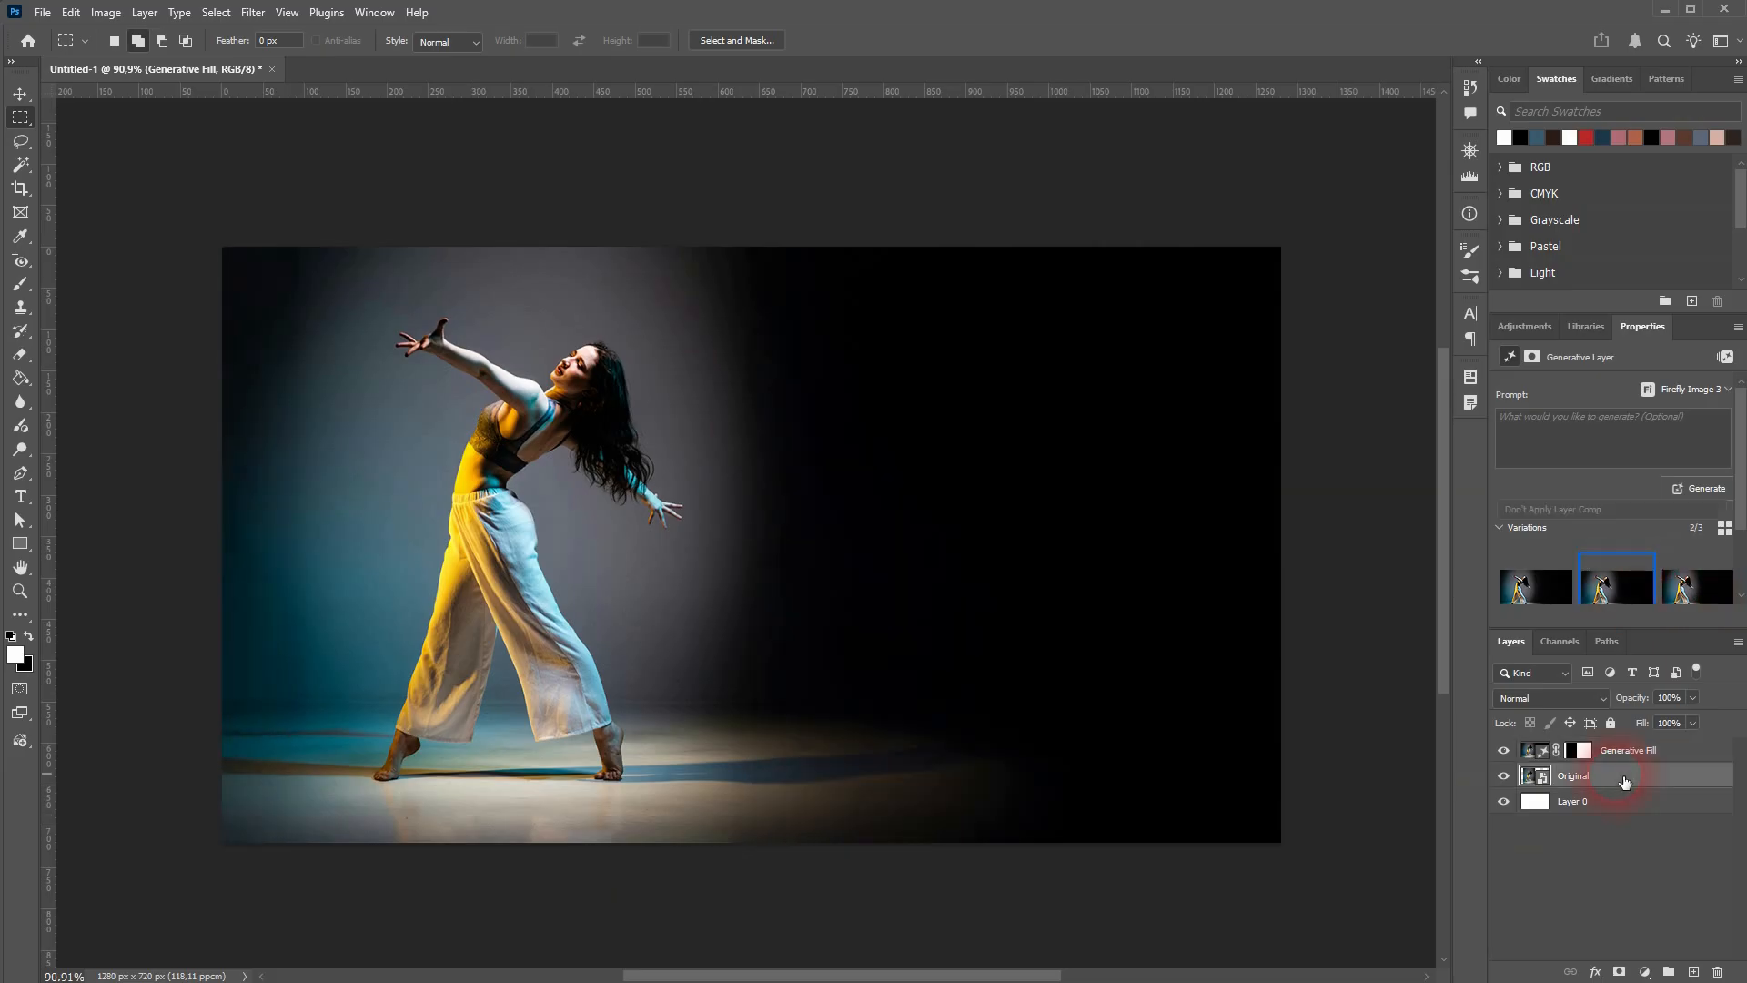
{"action": "left_click_drag", "start_coordinate": [1624, 779], "coordinate": [1610, 746]}
{"action": "left_click", "coordinate": [703, 865]}
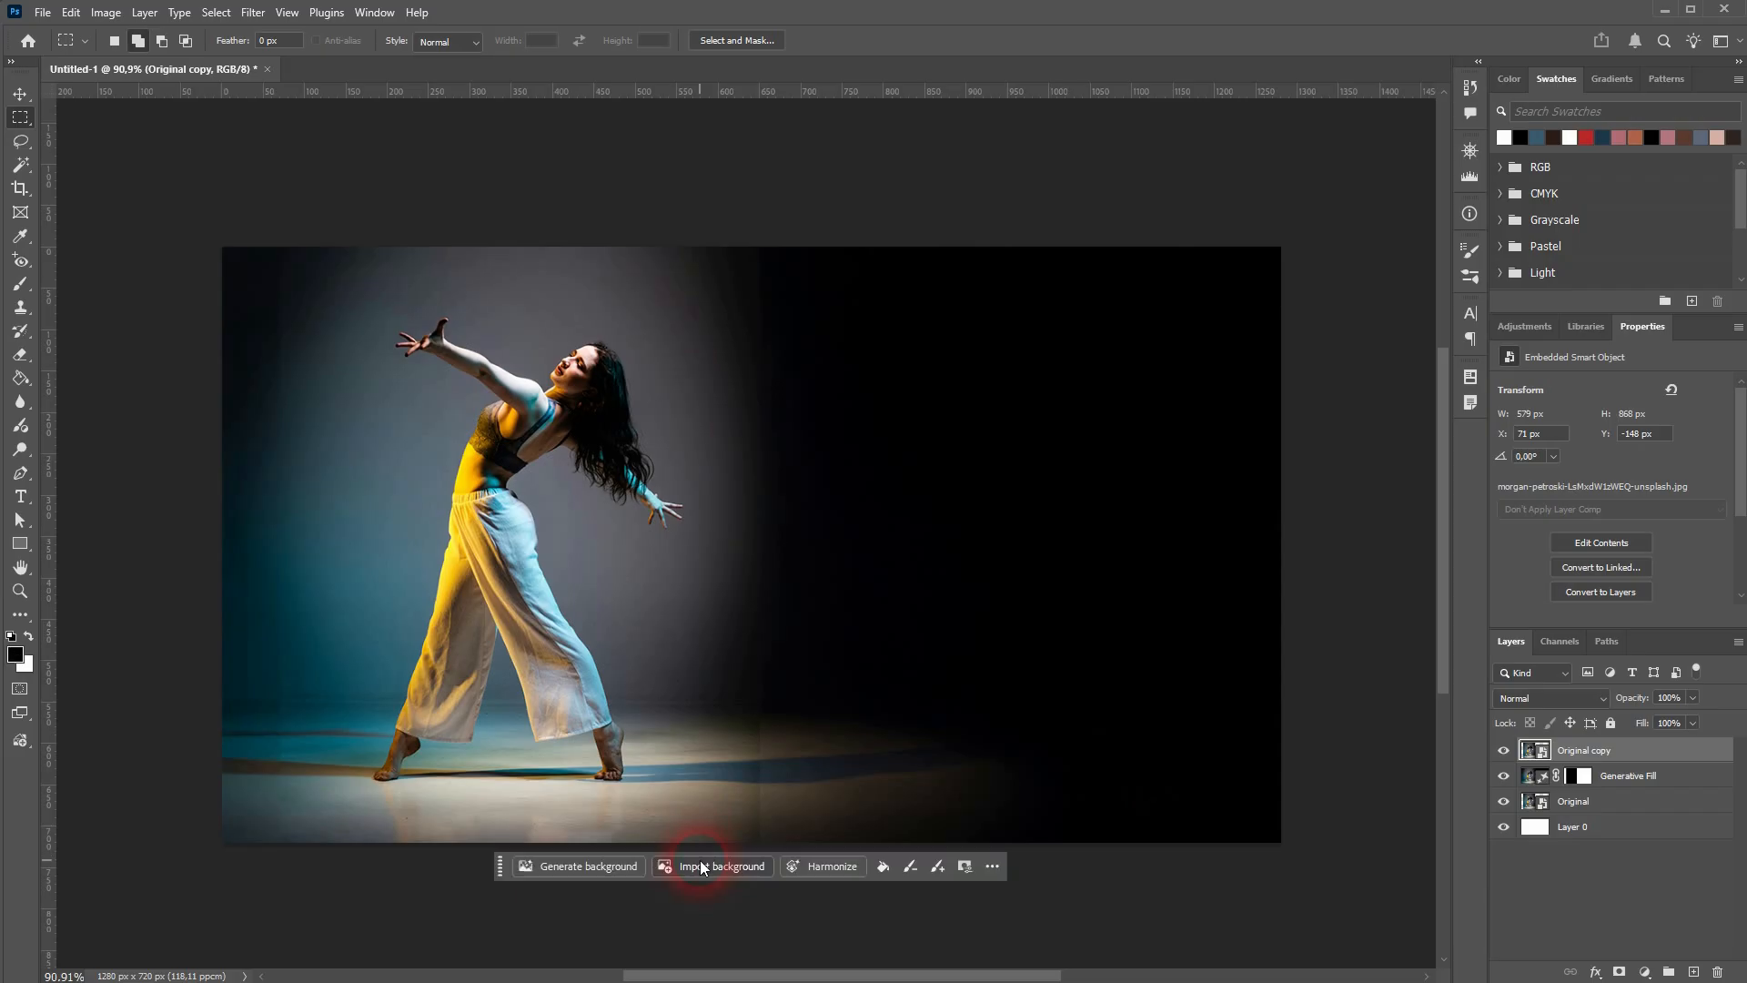
Rename the background-free copy as Cutout and the Generative Fill layer as bg
{"action": "double_click", "coordinate": [1646, 756]}
{"action": "type", "text": "Cutout"}
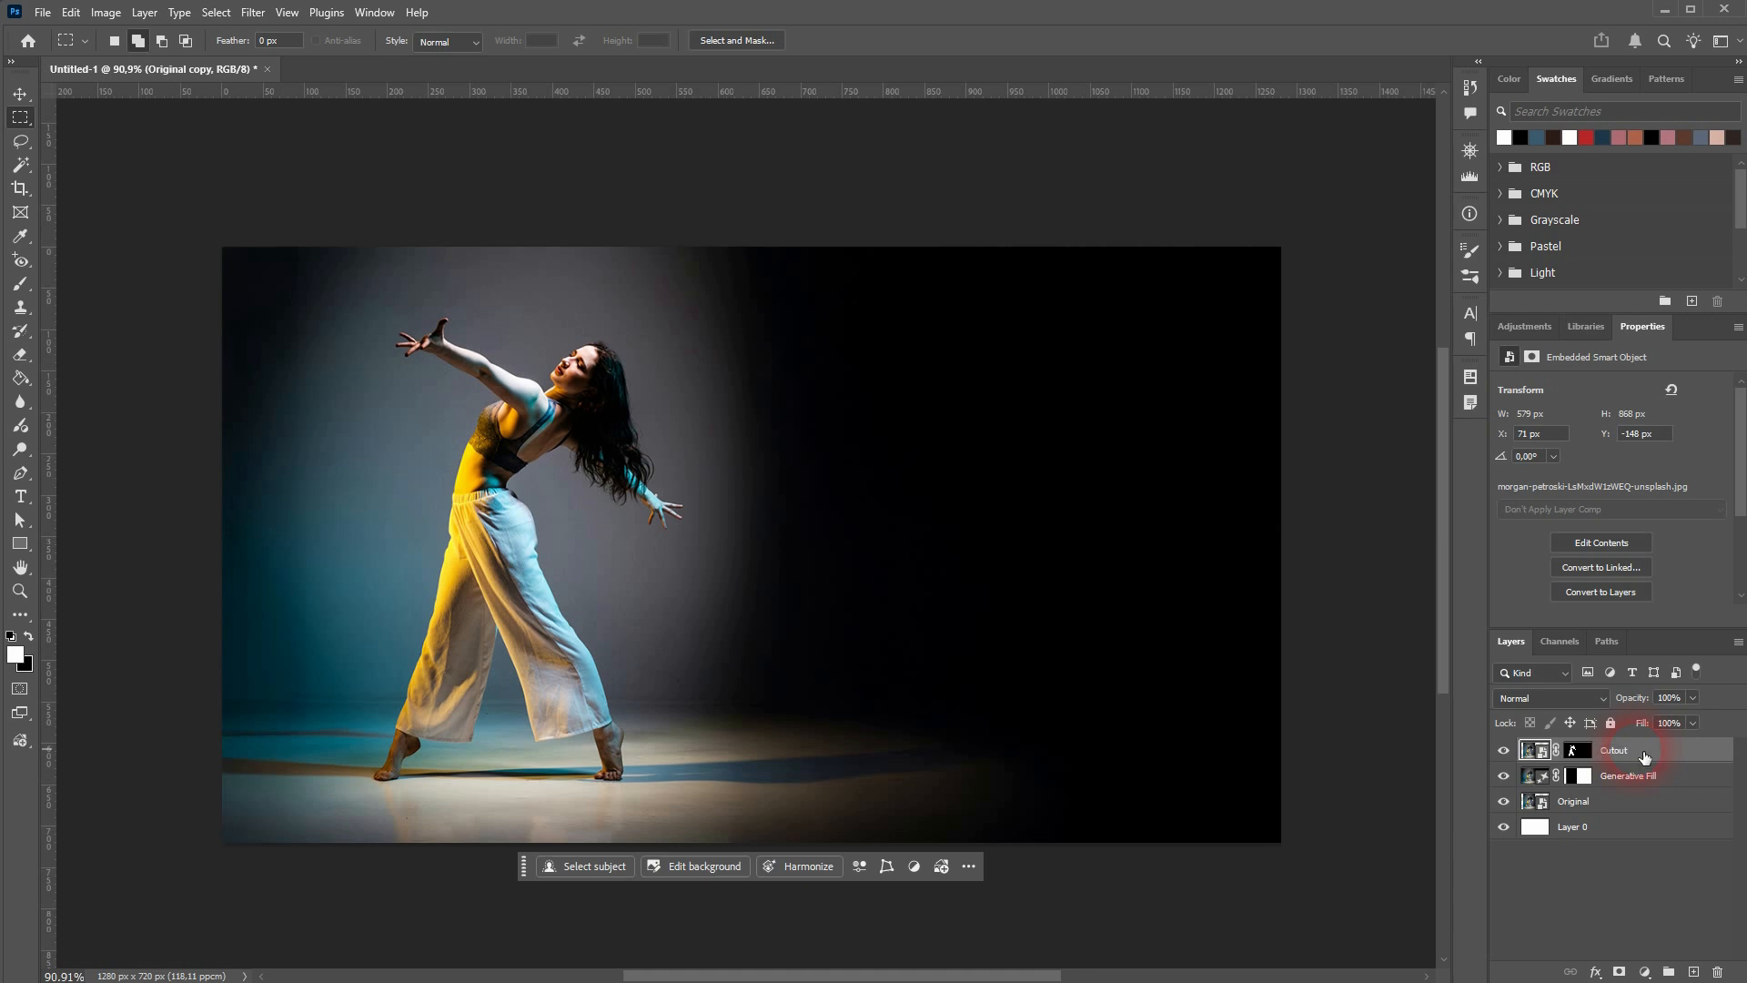
{"action": "double_click", "coordinate": [1630, 776]}
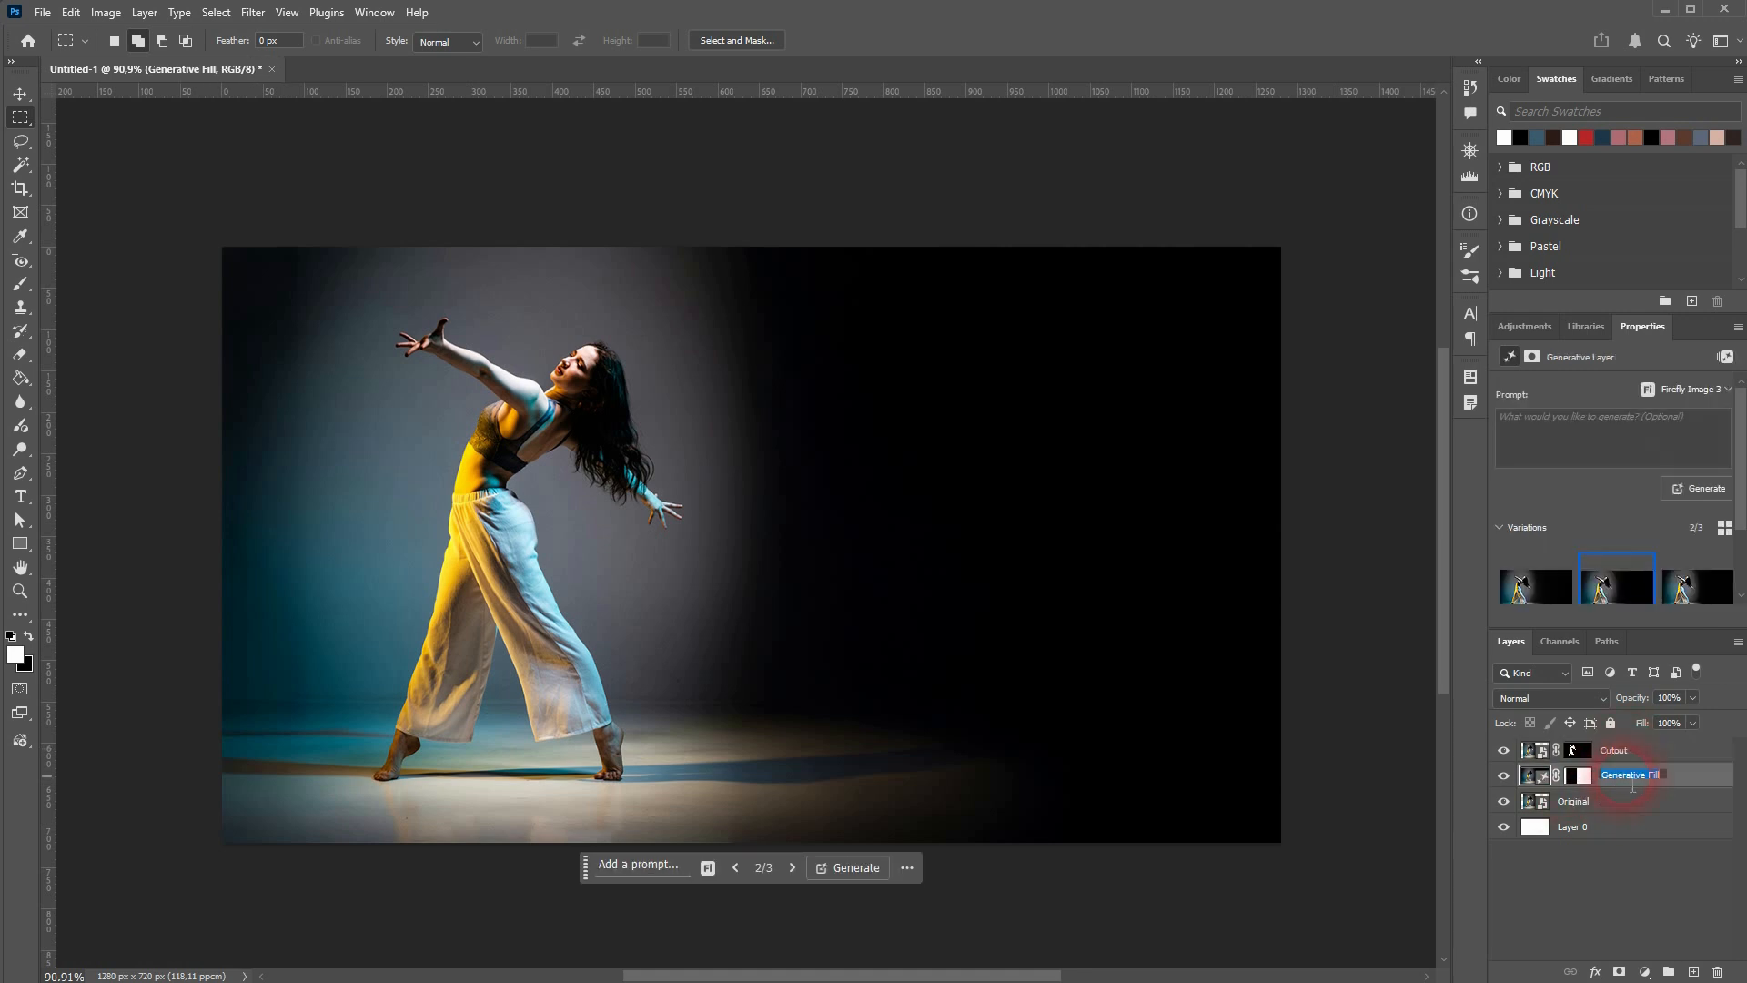
{"action": "type", "text": "bg"}
{"action": "key", "text": "Return"}
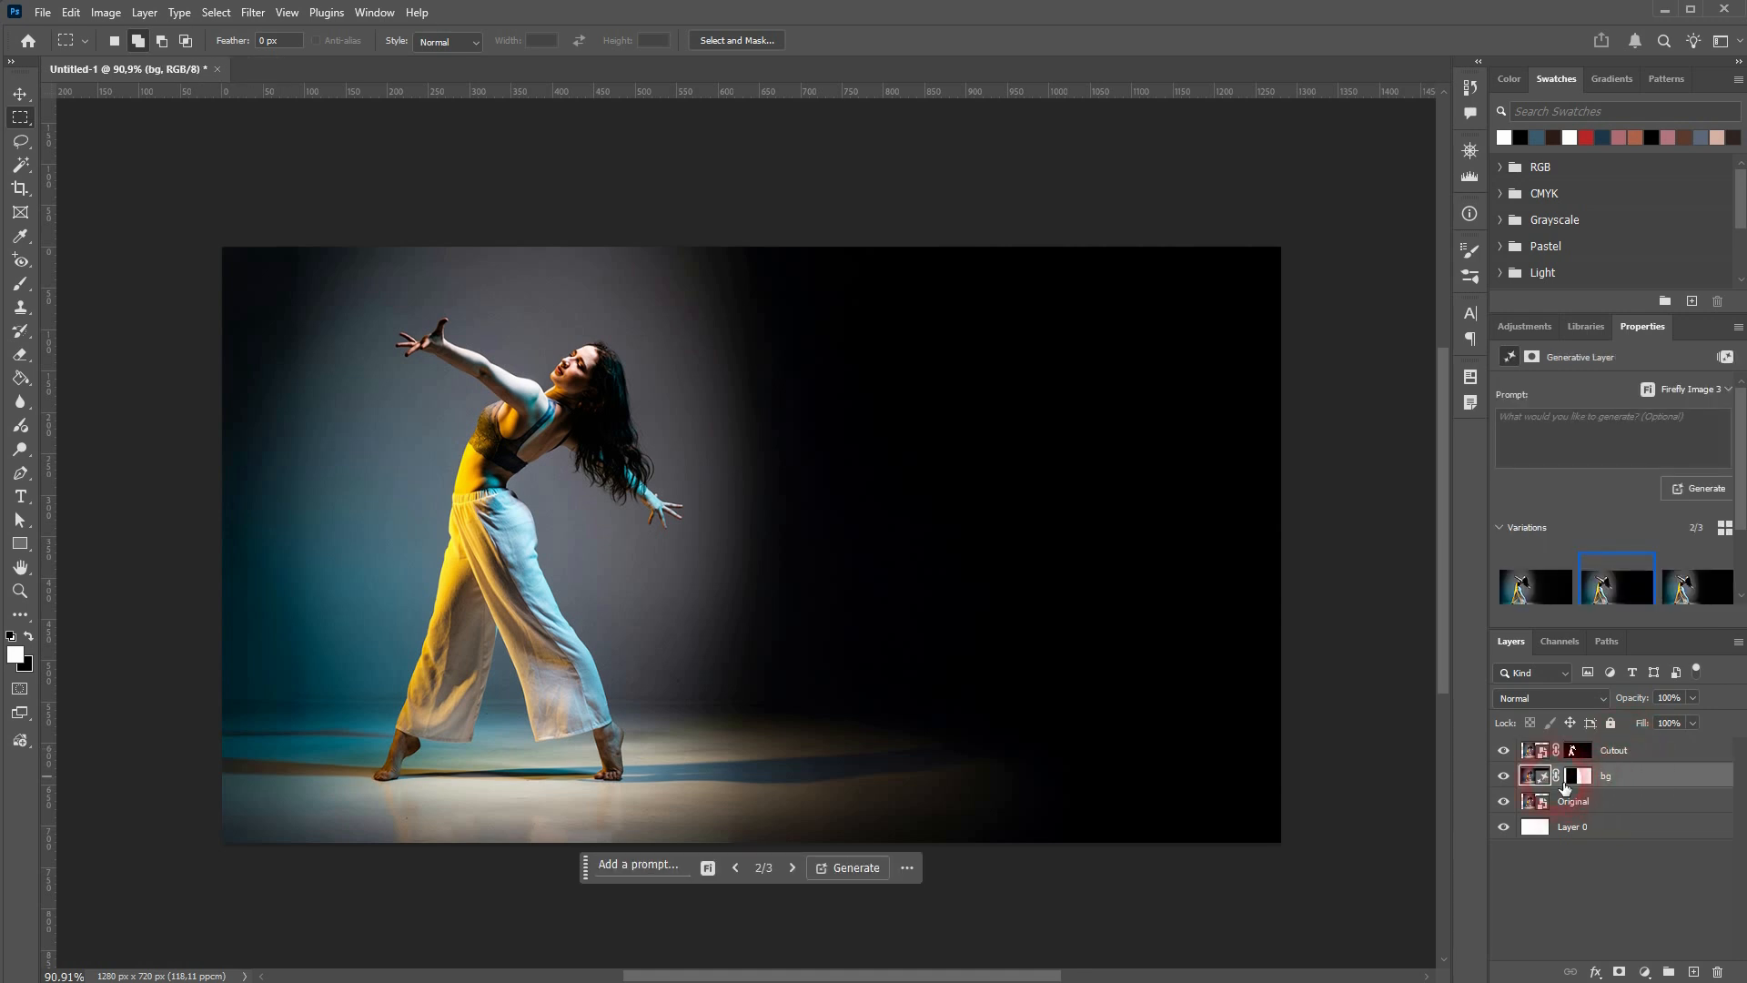
Hide Layer 0, Original and bg so that only the Cutout layer is displayed
{"action": "left_click", "coordinate": [1507, 828]}
{"action": "left_click", "coordinate": [1507, 803]}
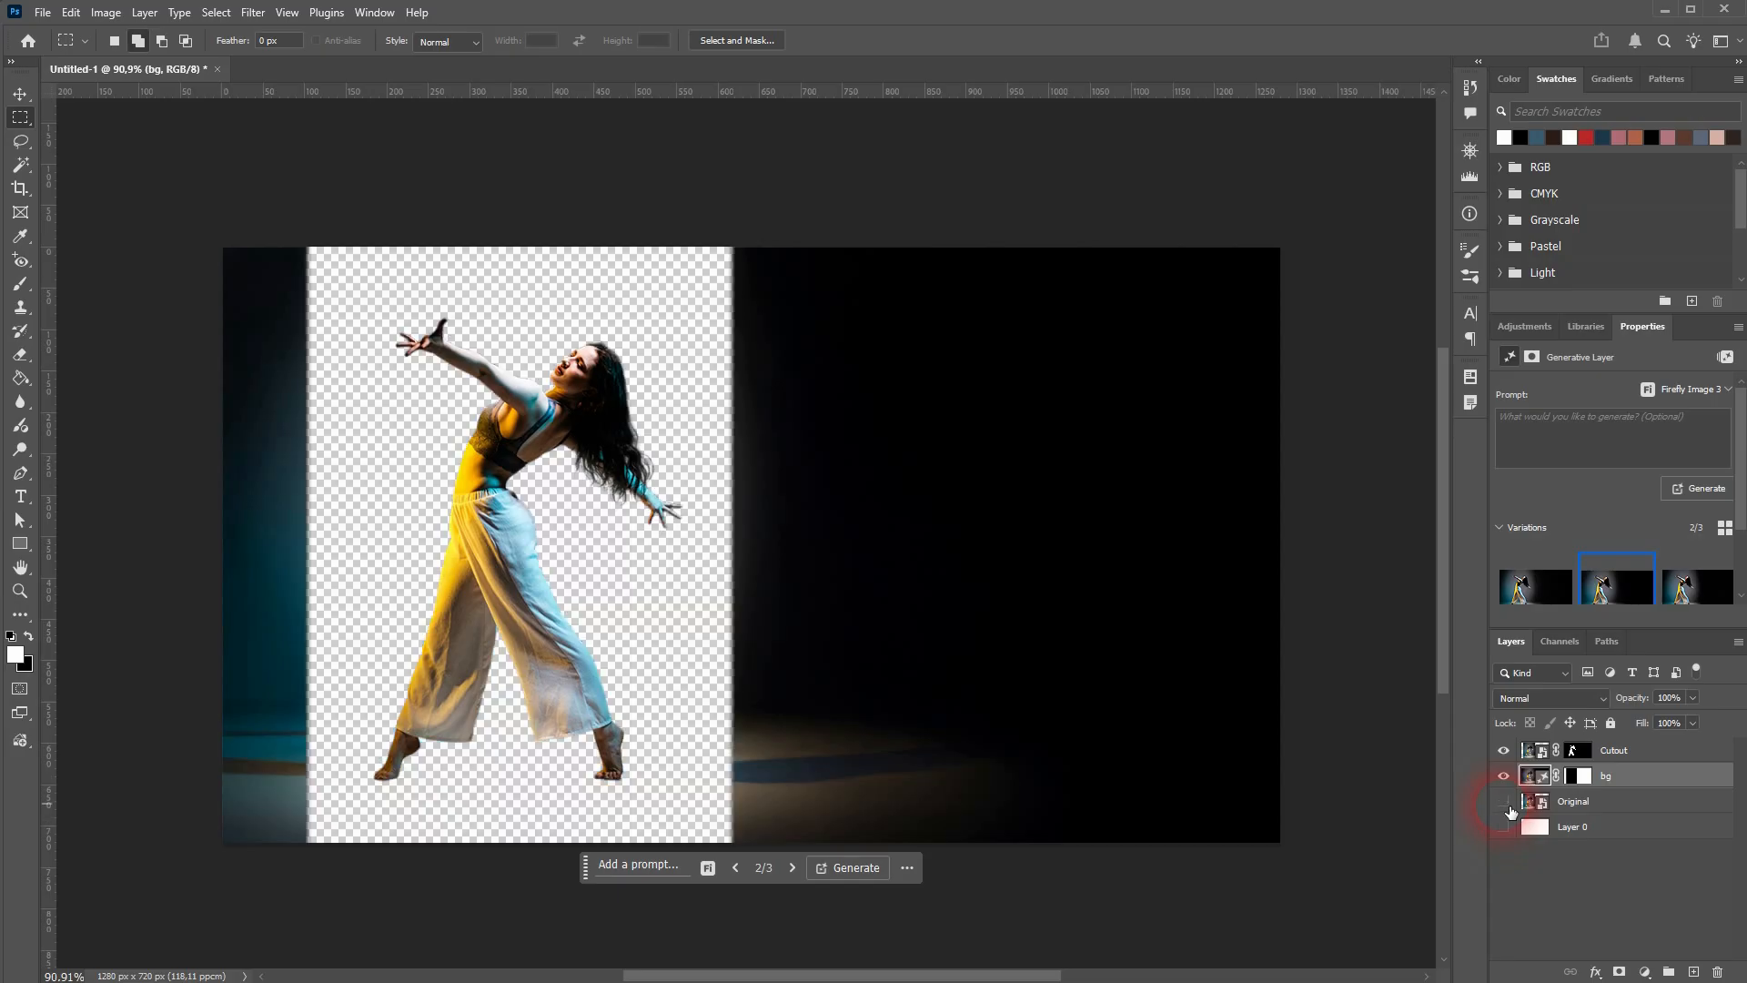
{"action": "left_click", "coordinate": [1503, 800]}
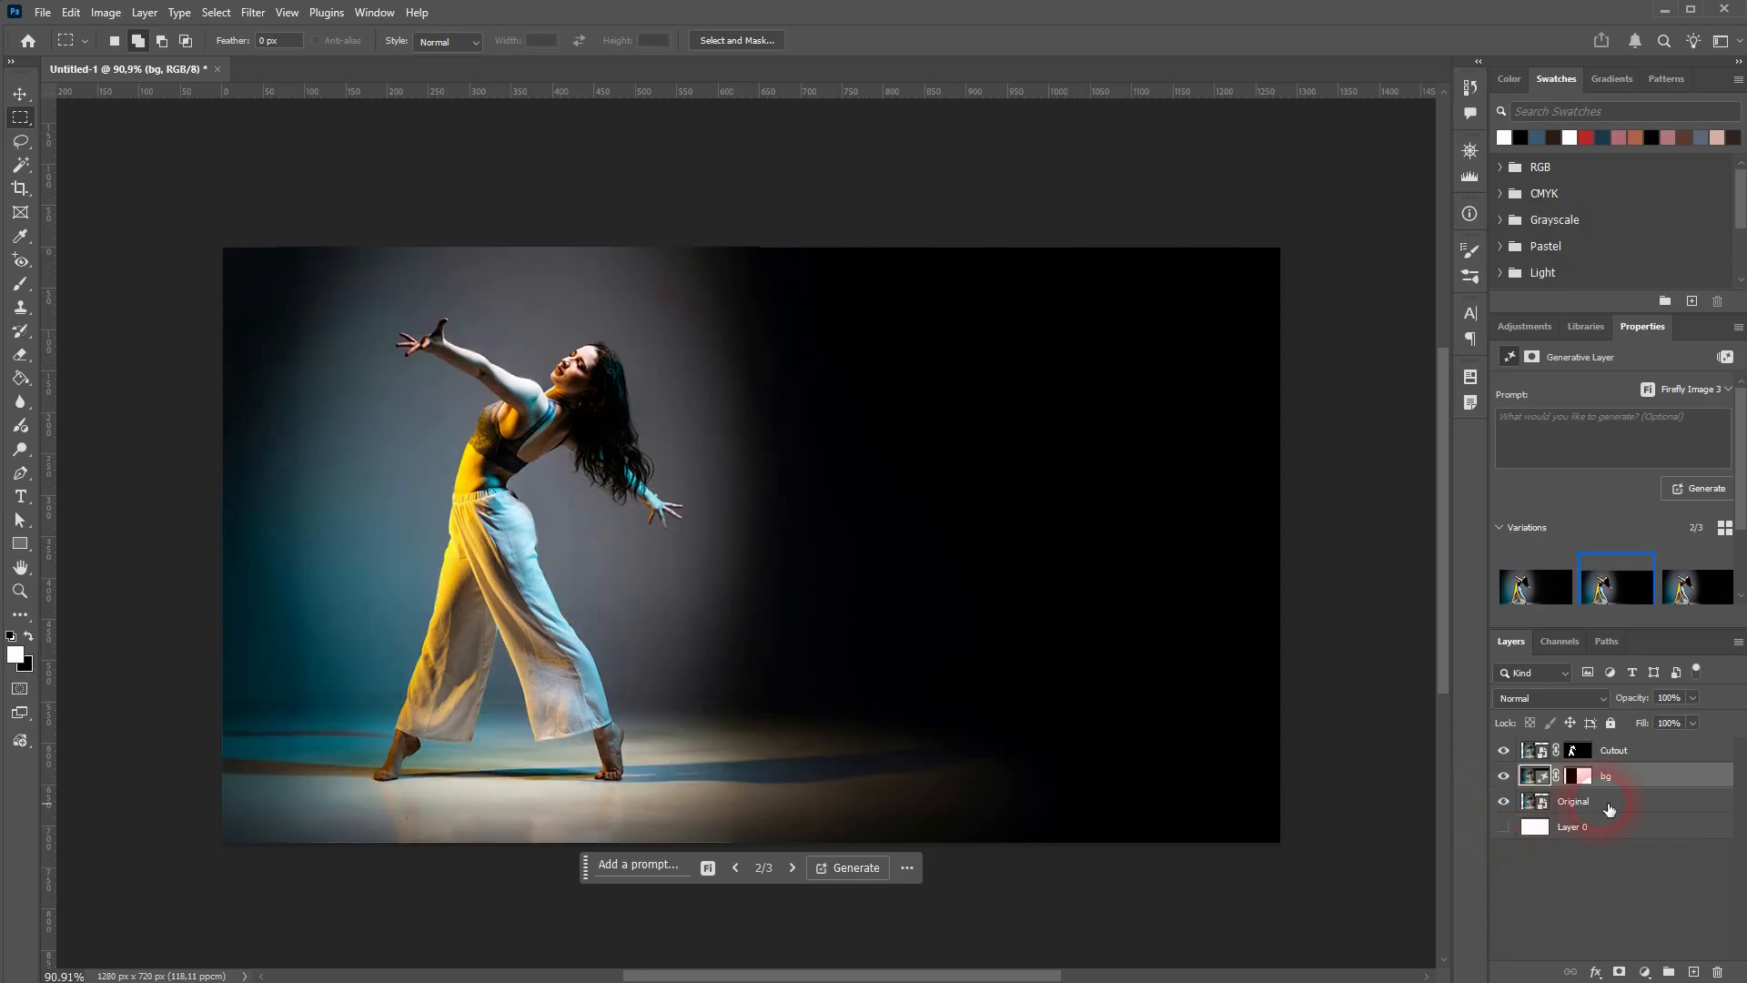
{"action": "left_click", "coordinate": [1509, 801]}
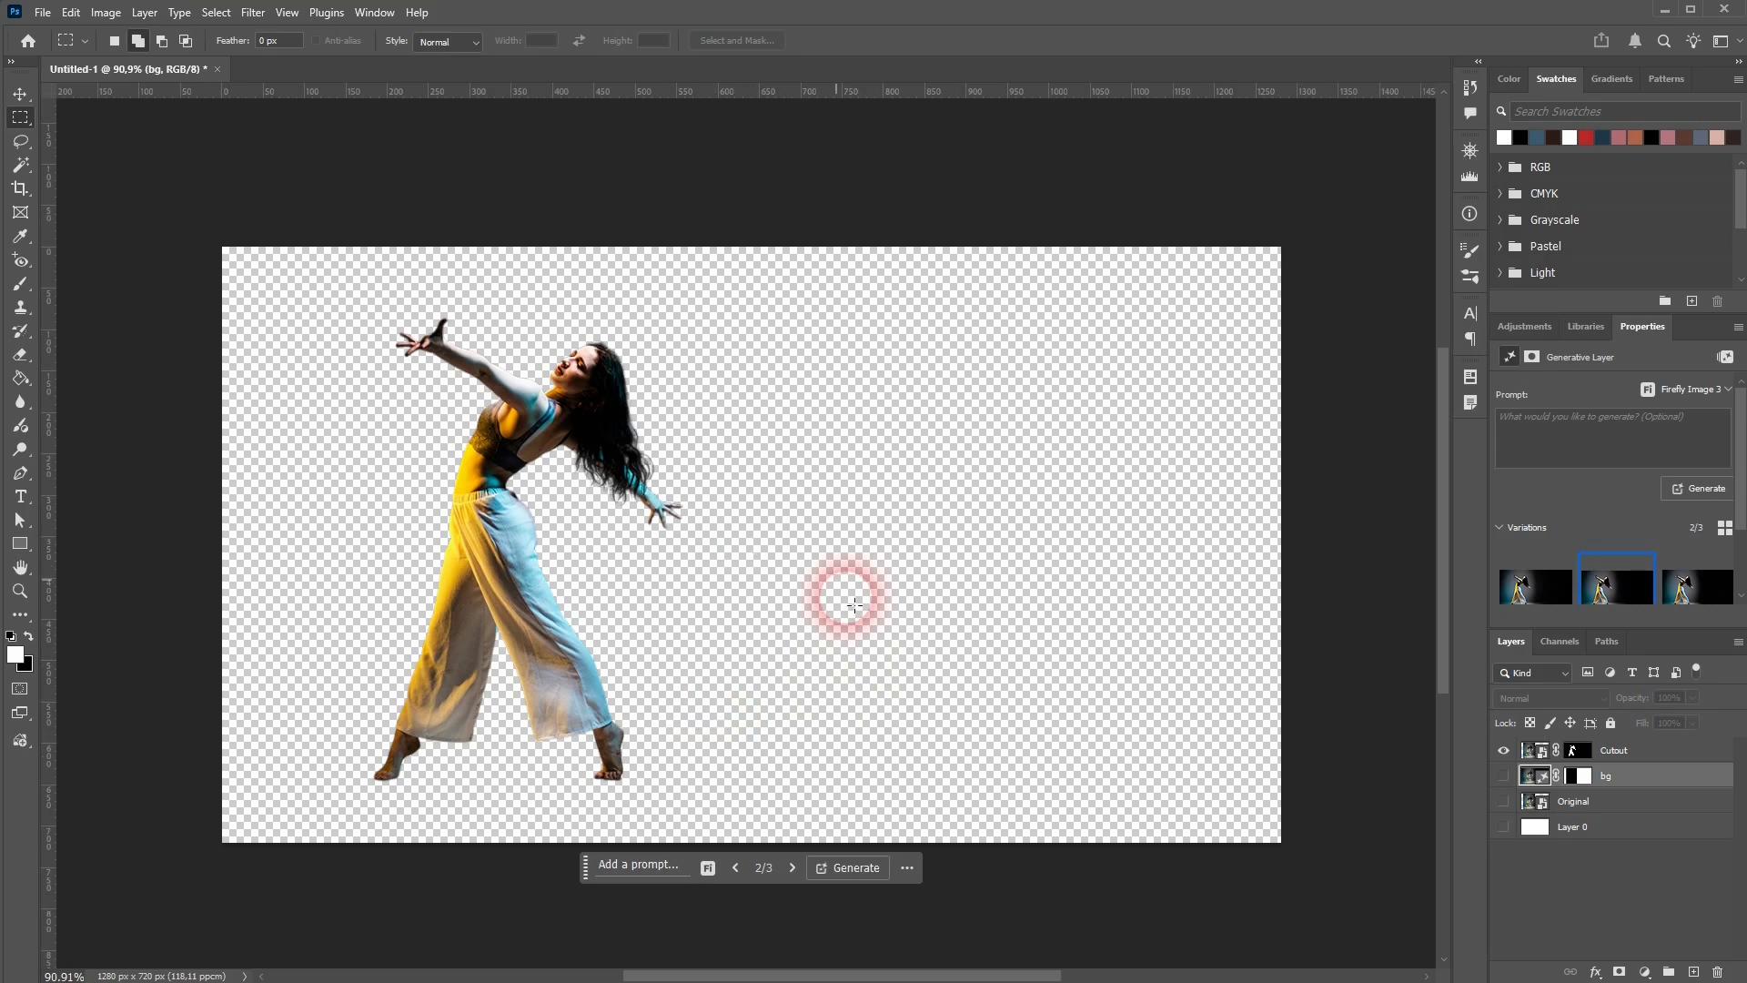
Hide the contextual task bar, and show the bg and Original layers again with Cutout as the active layer
{"action": "left_click", "coordinate": [908, 868]}
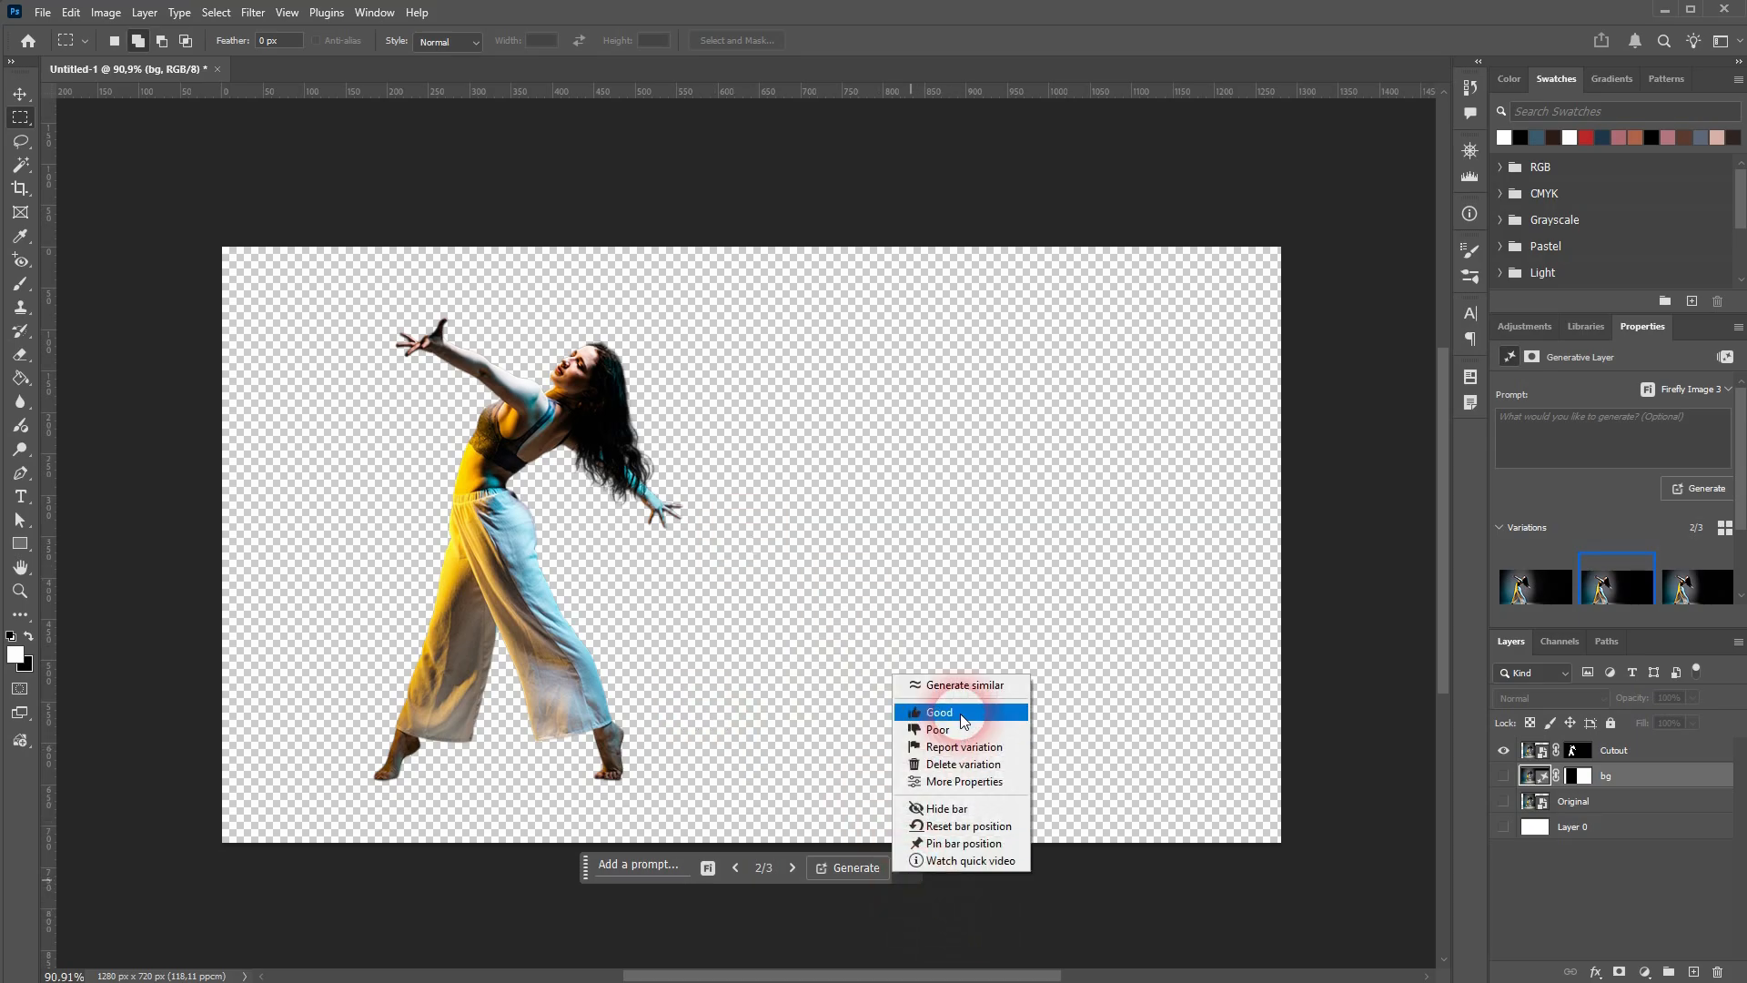
{"action": "left_click", "coordinate": [942, 808]}
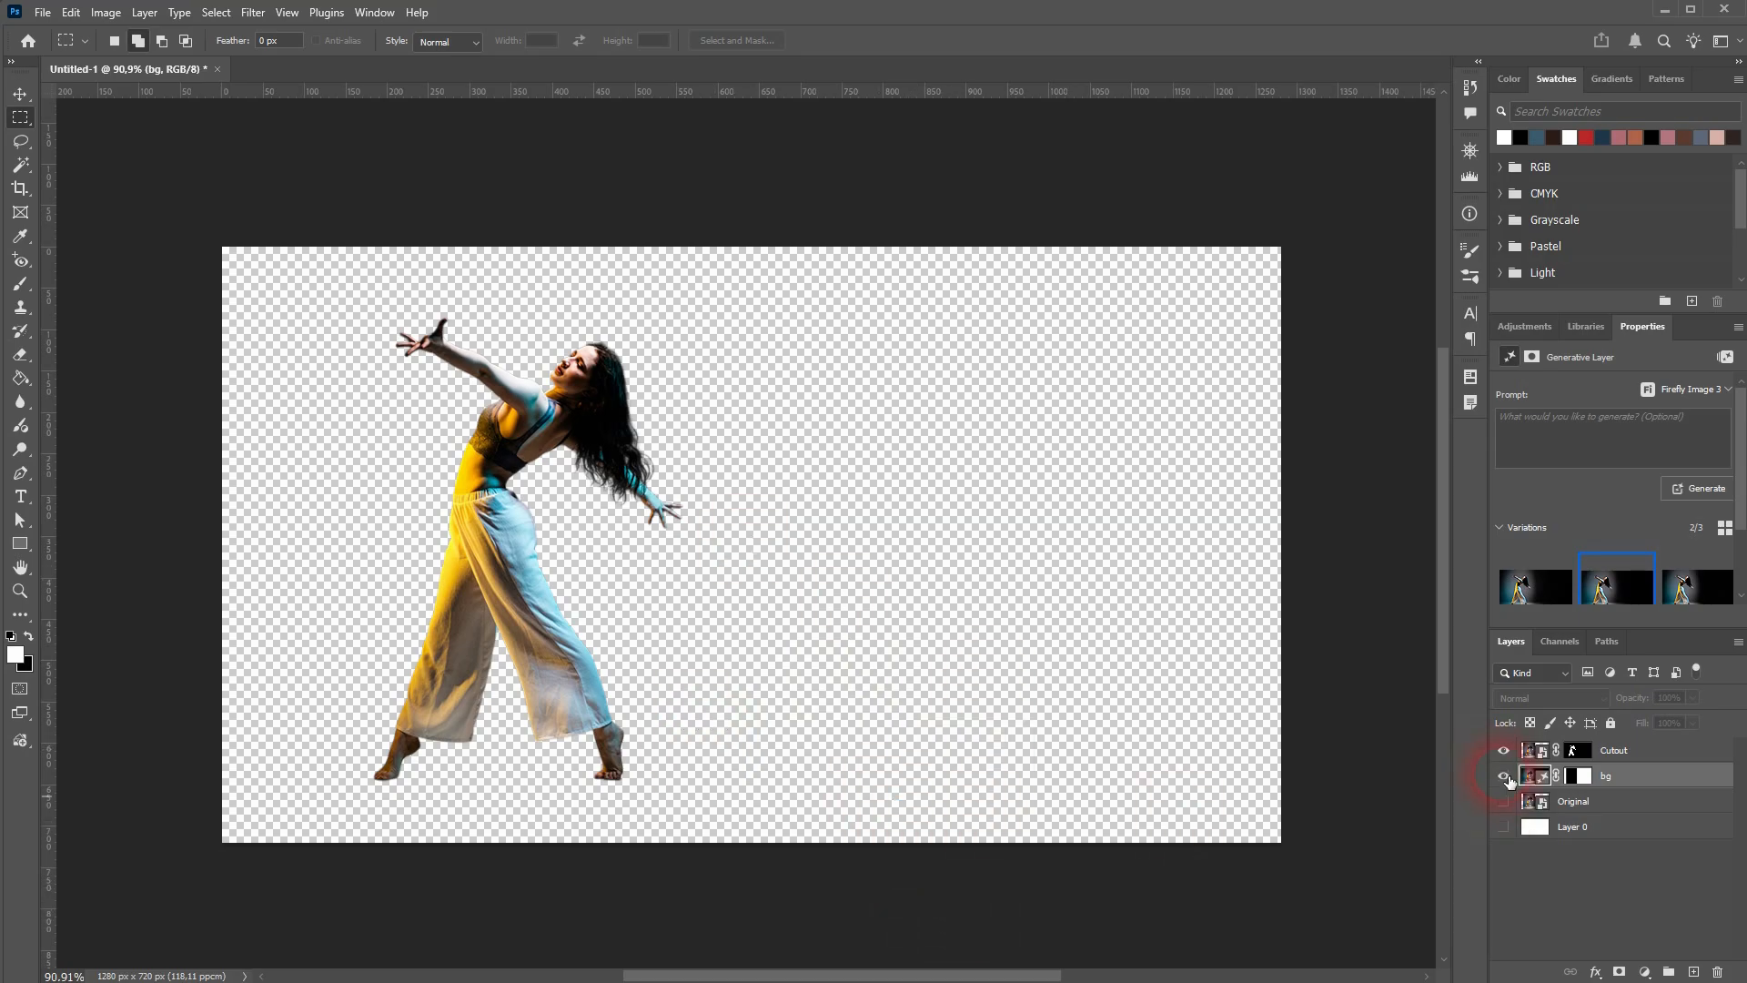
{"action": "left_click", "coordinate": [1504, 800]}
{"action": "left_click", "coordinate": [1551, 756]}
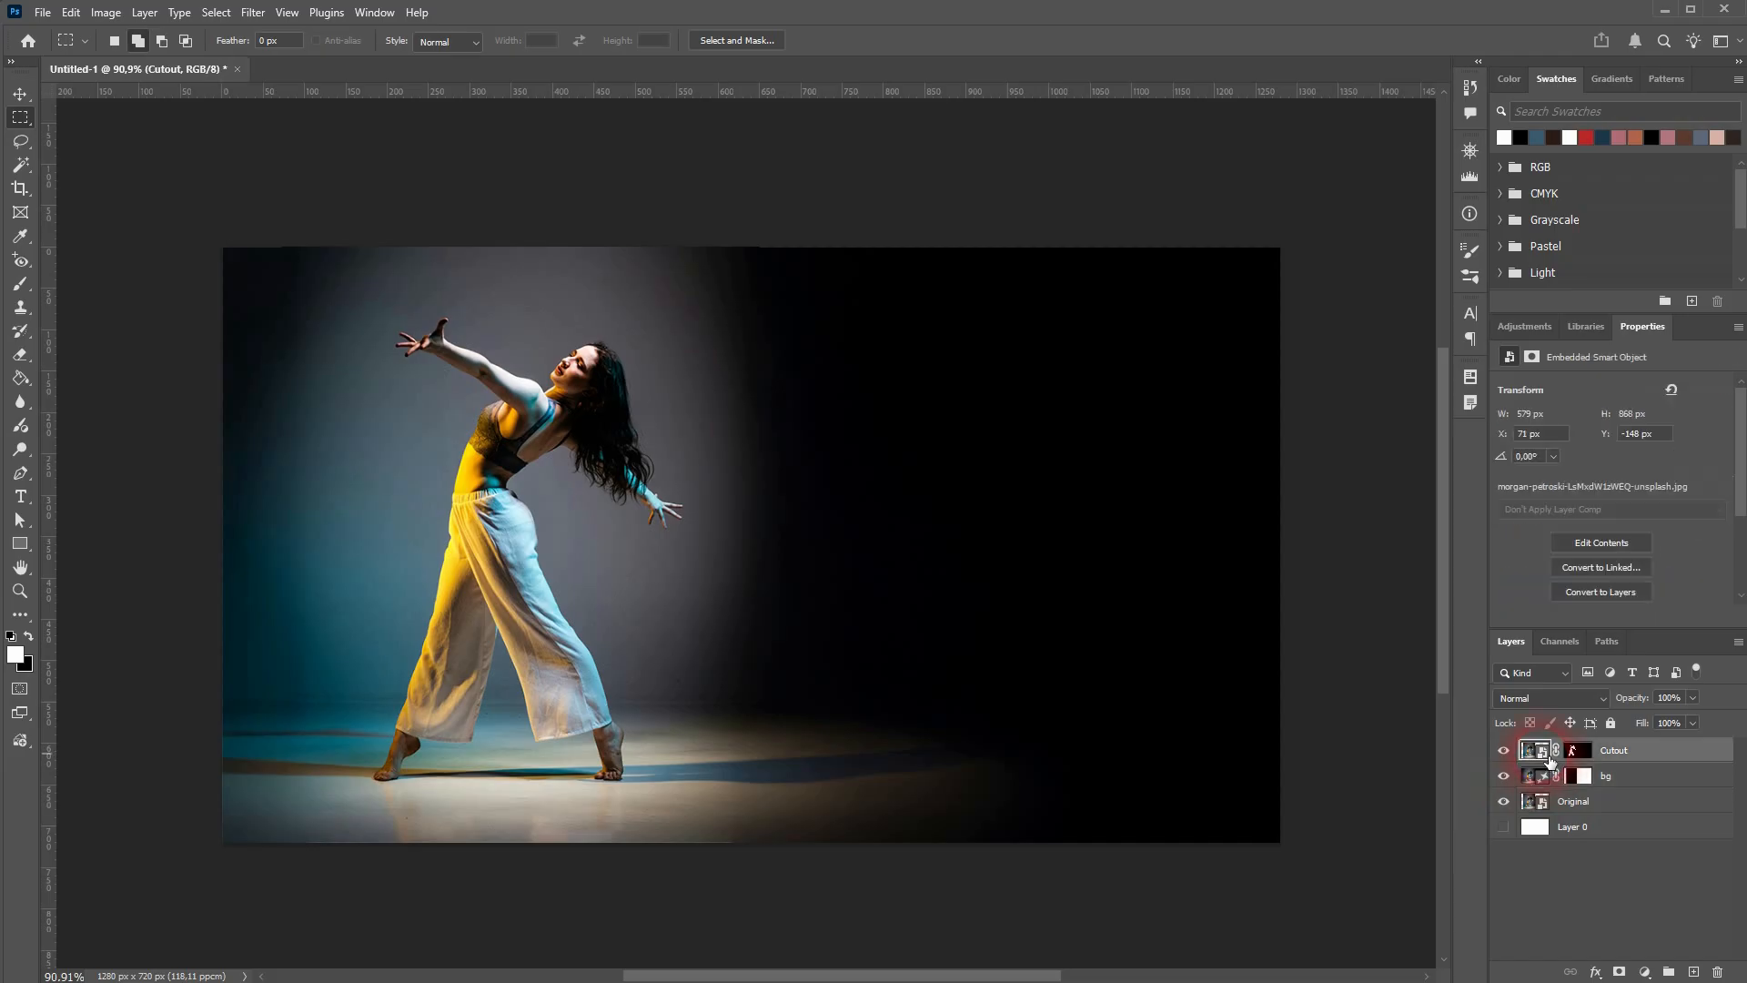
Try a single-row marquee selection and several single-column marquee selections across the dancer
{"action": "right_click", "coordinate": [20, 128]}
{"action": "left_click", "coordinate": [122, 153]}
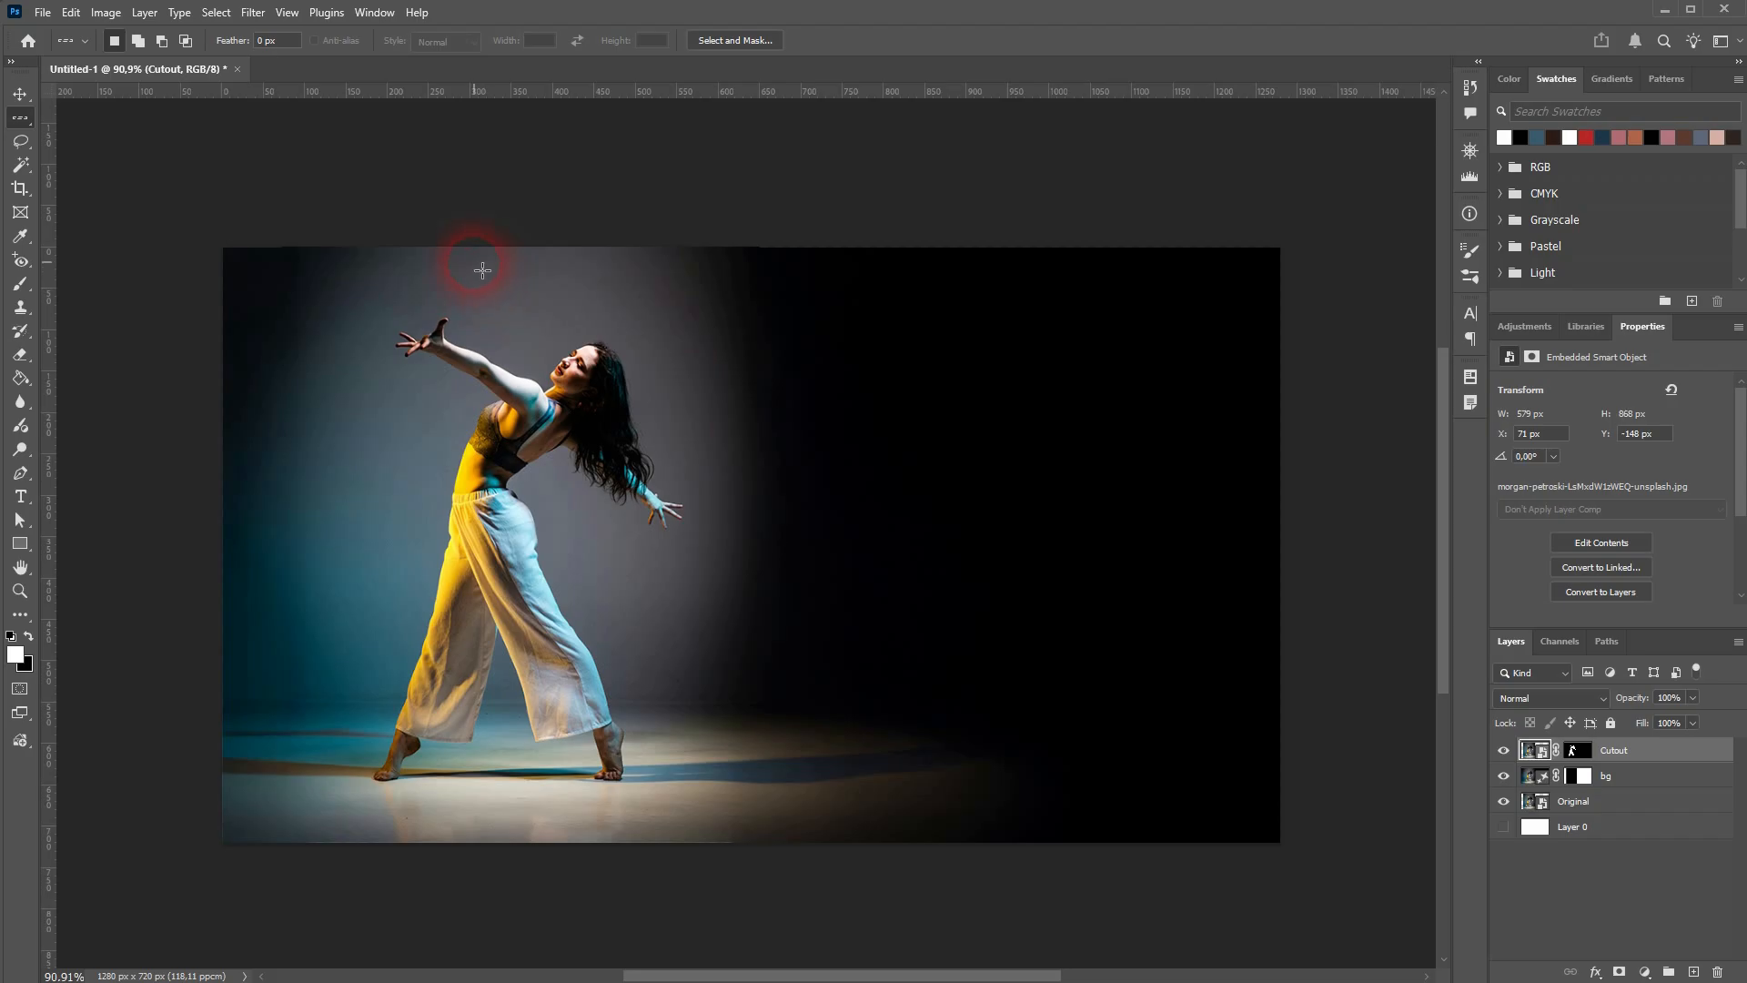
{"action": "left_click", "coordinate": [502, 394]}
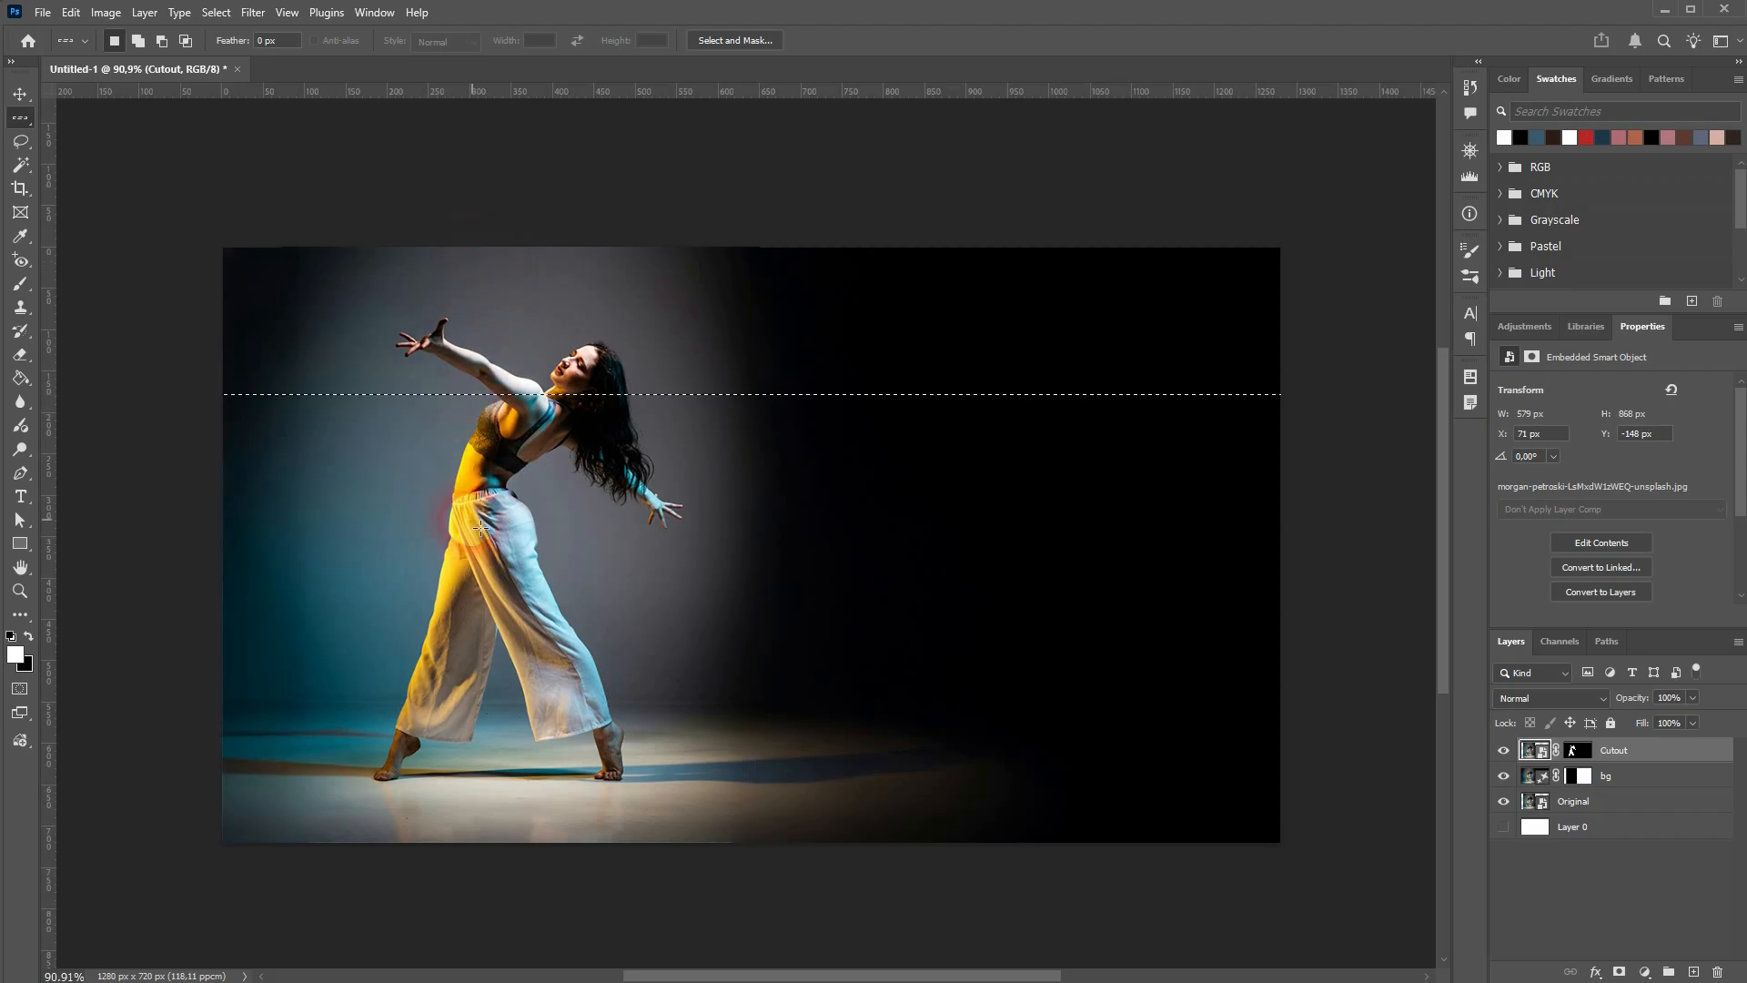
{"action": "left_click_drag", "start_coordinate": [20, 117], "coordinate": [127, 171]}
{"action": "left_click", "coordinate": [500, 327]}
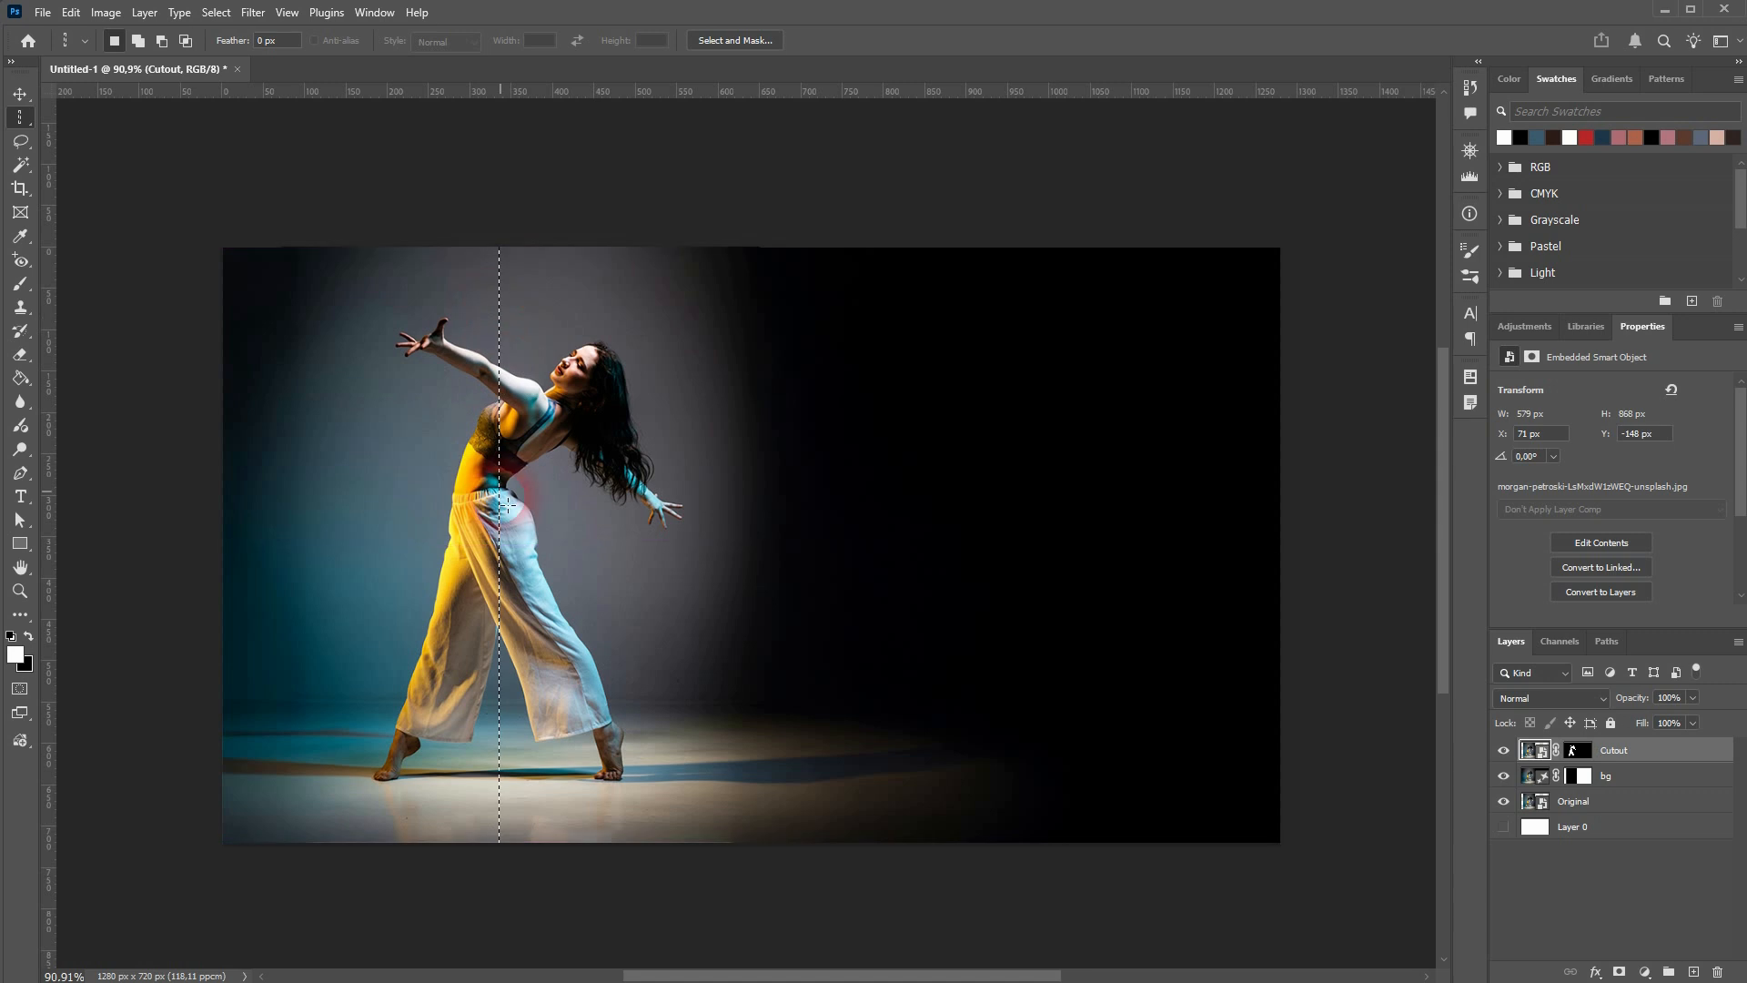
{"action": "left_click", "coordinate": [548, 333]}
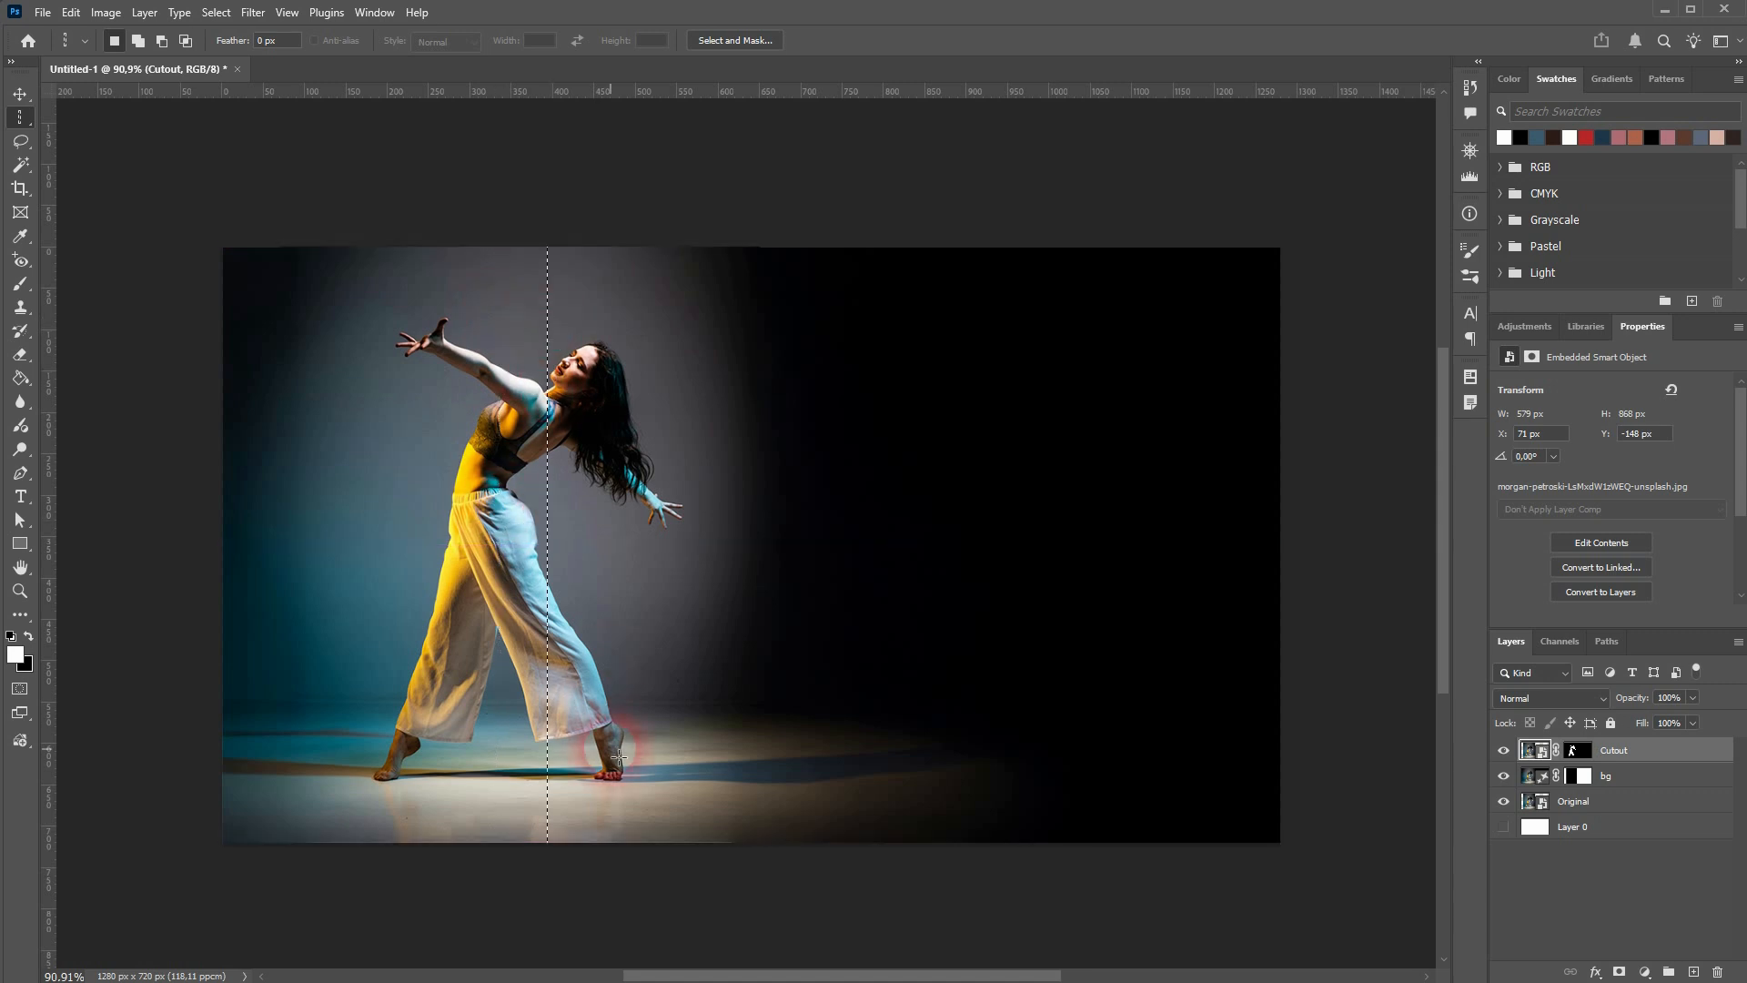
{"action": "left_click", "coordinate": [609, 283]}
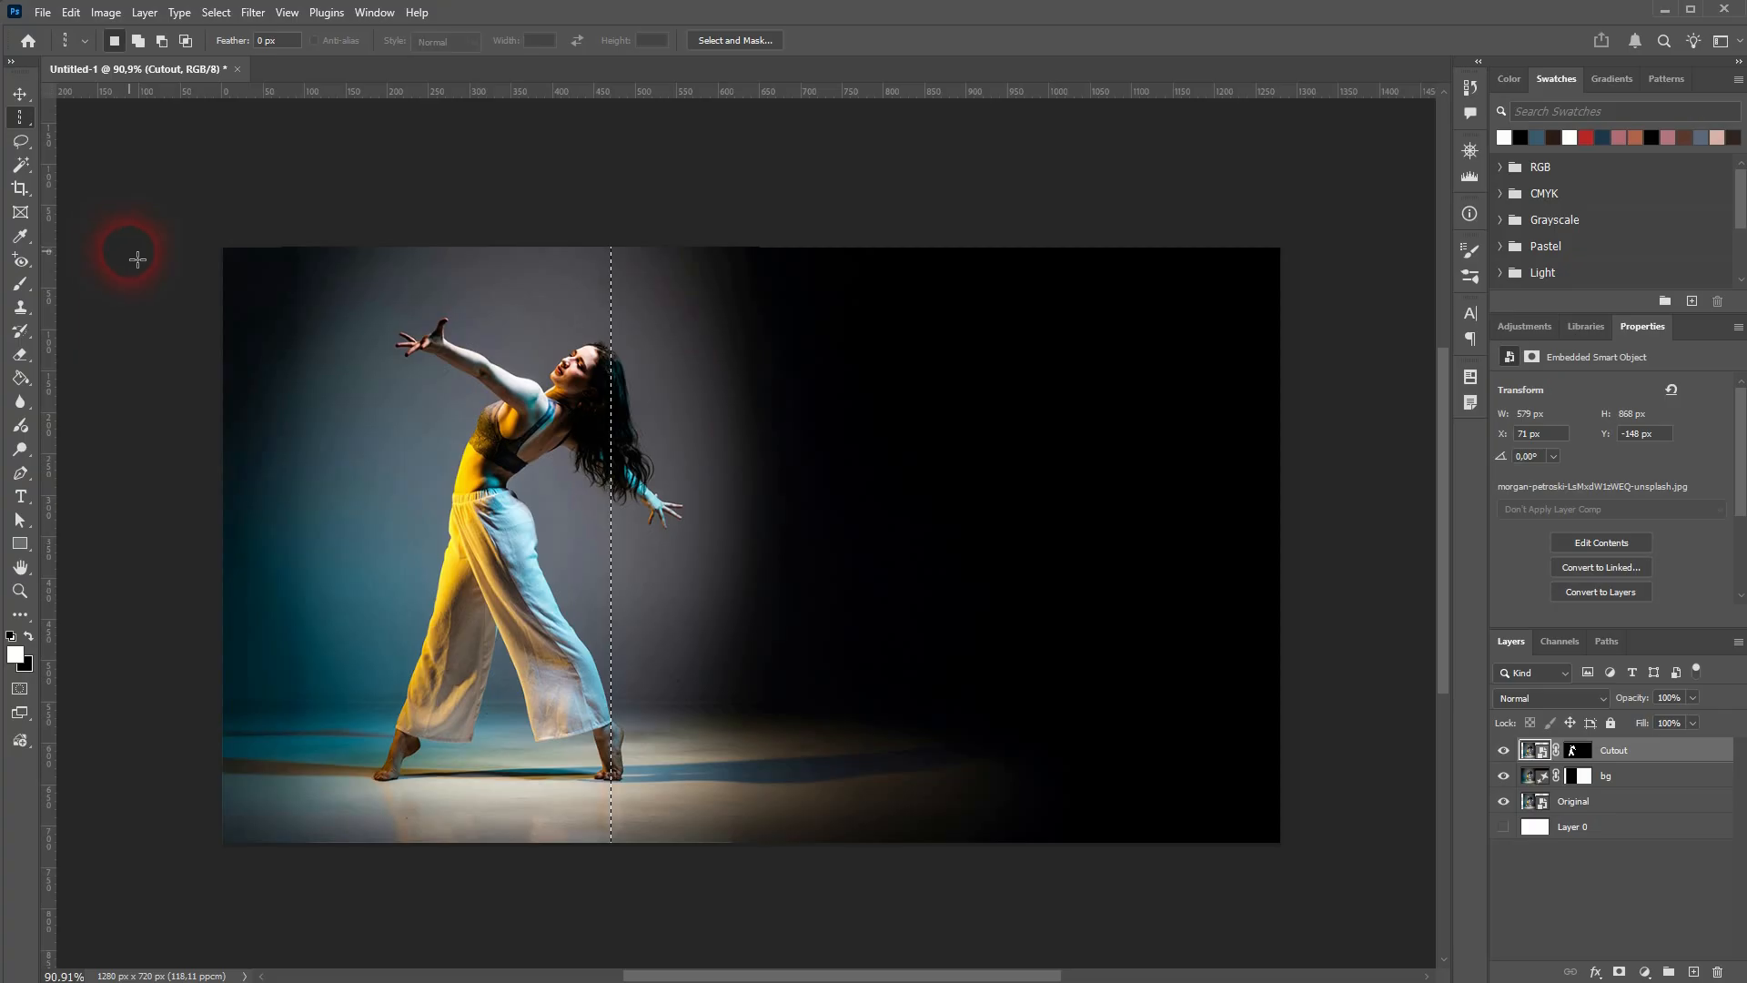
Copy a narrow vertical strip about 4 px wide and 80 px high through the dancer's right-side foot to a new layer, using a rectangular selection
{"action": "right_click", "coordinate": [21, 126]}
{"action": "left_click", "coordinate": [102, 114]}
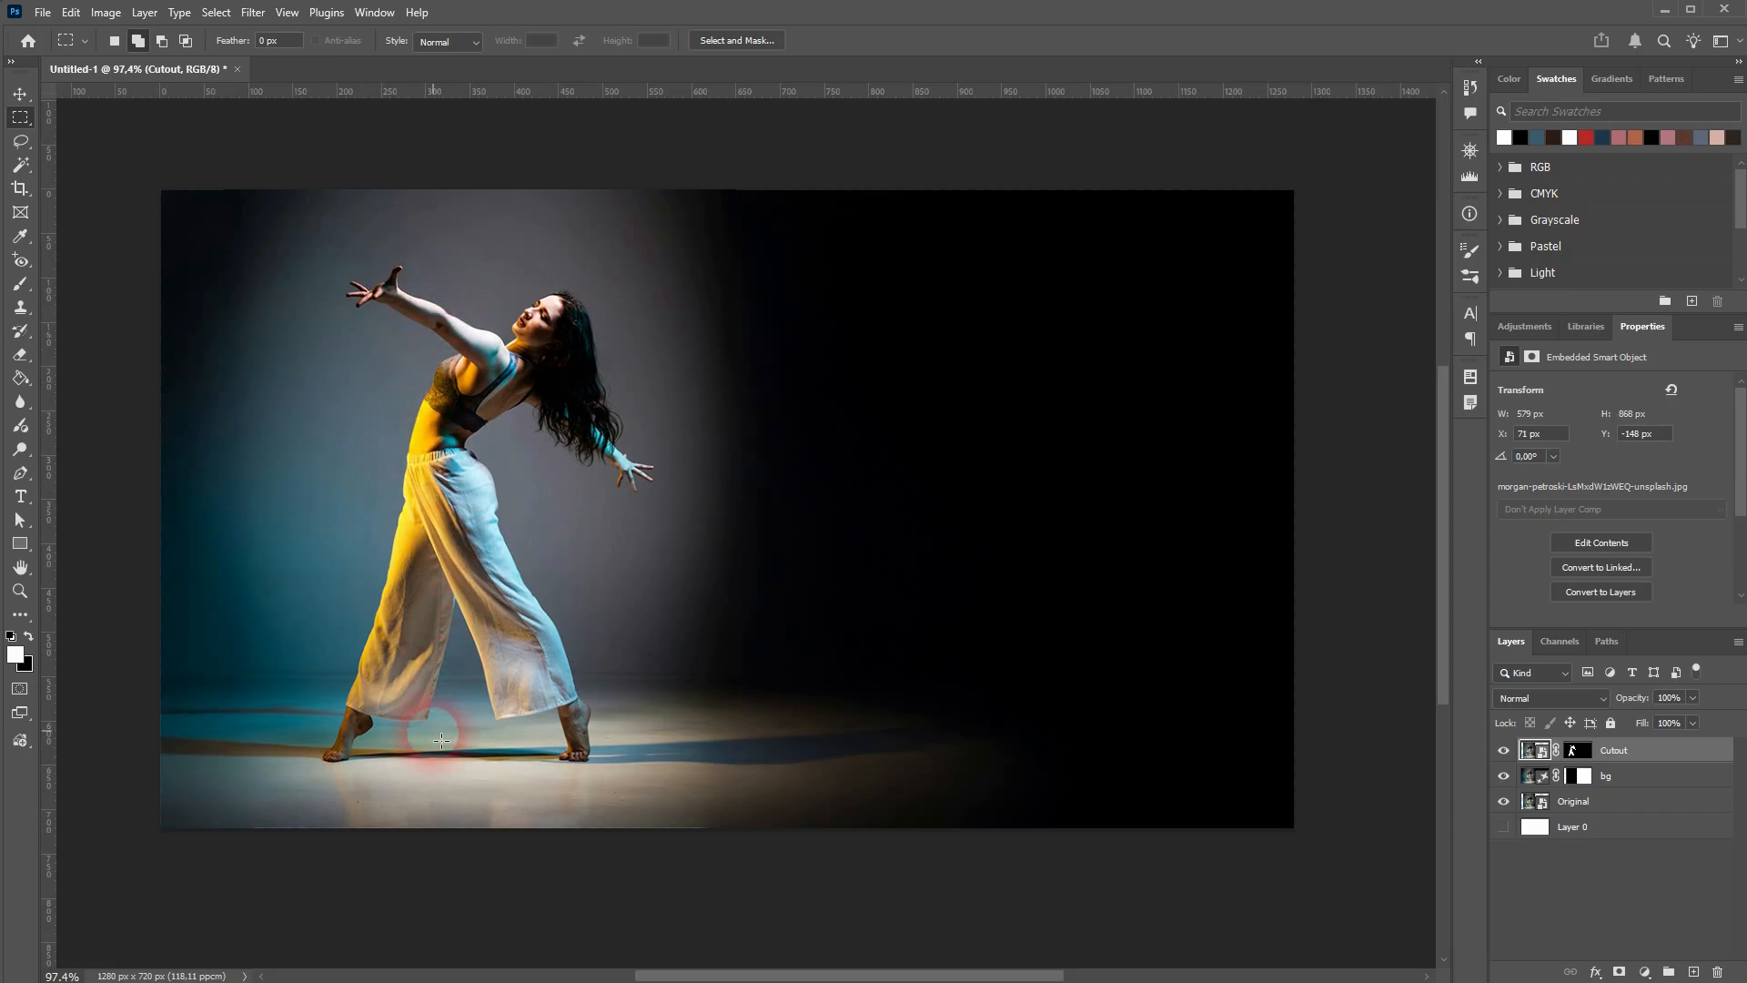
{"action": "left_click_drag", "start_coordinate": [335, 763], "coordinate": [343, 695]}
{"action": "scroll", "coordinate": [343, 695], "scroll_direction": "up", "scroll_amount": 4}
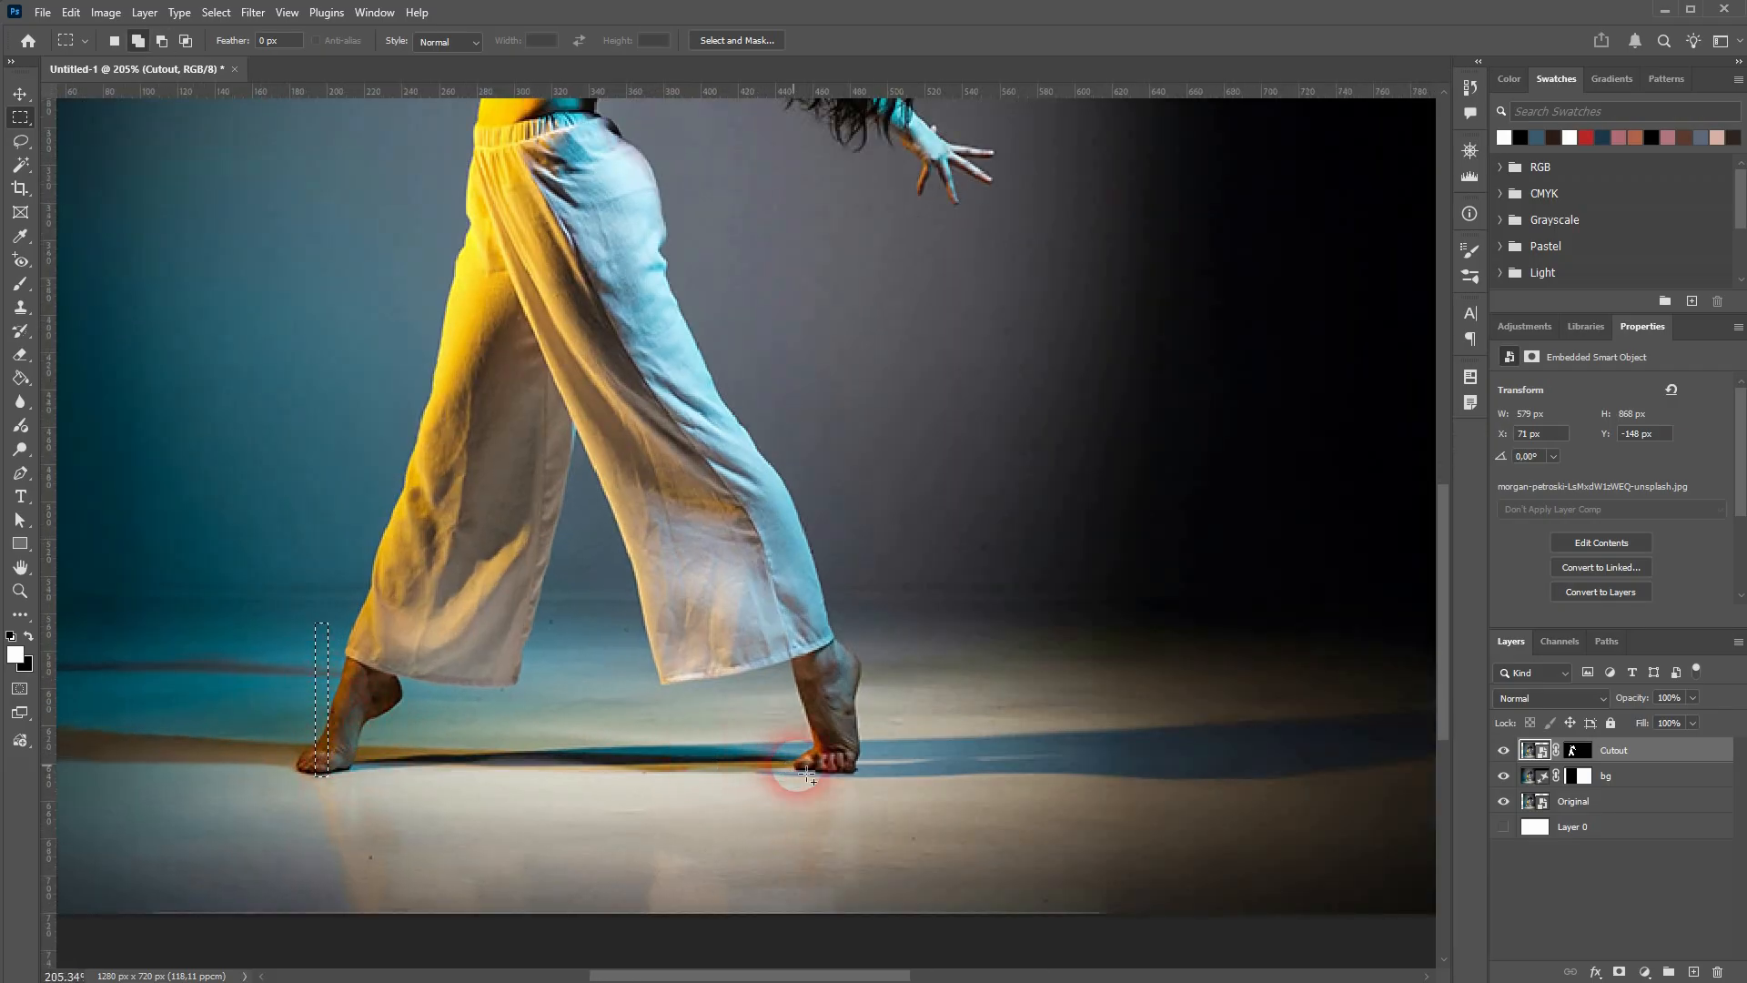
{"action": "left_click_drag", "start_coordinate": [822, 768], "coordinate": [829, 630]}
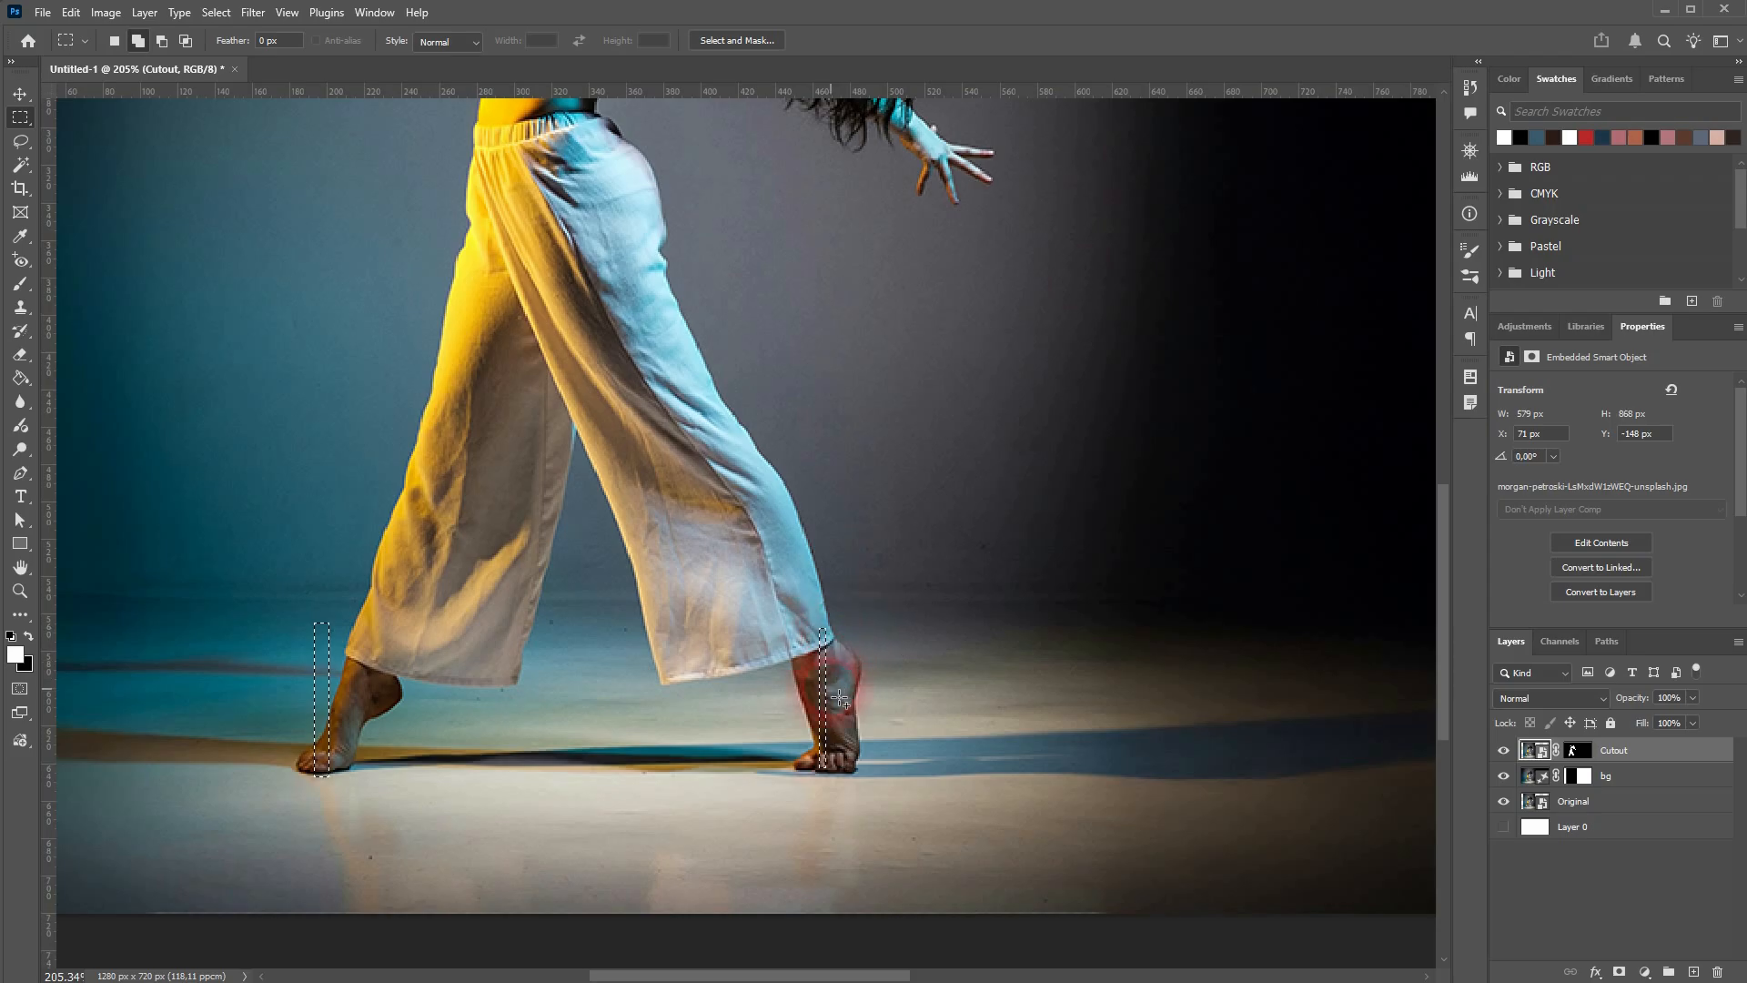
{"action": "left_click", "coordinate": [839, 699]}
{"action": "left_click_drag", "start_coordinate": [820, 769], "coordinate": [828, 627]}
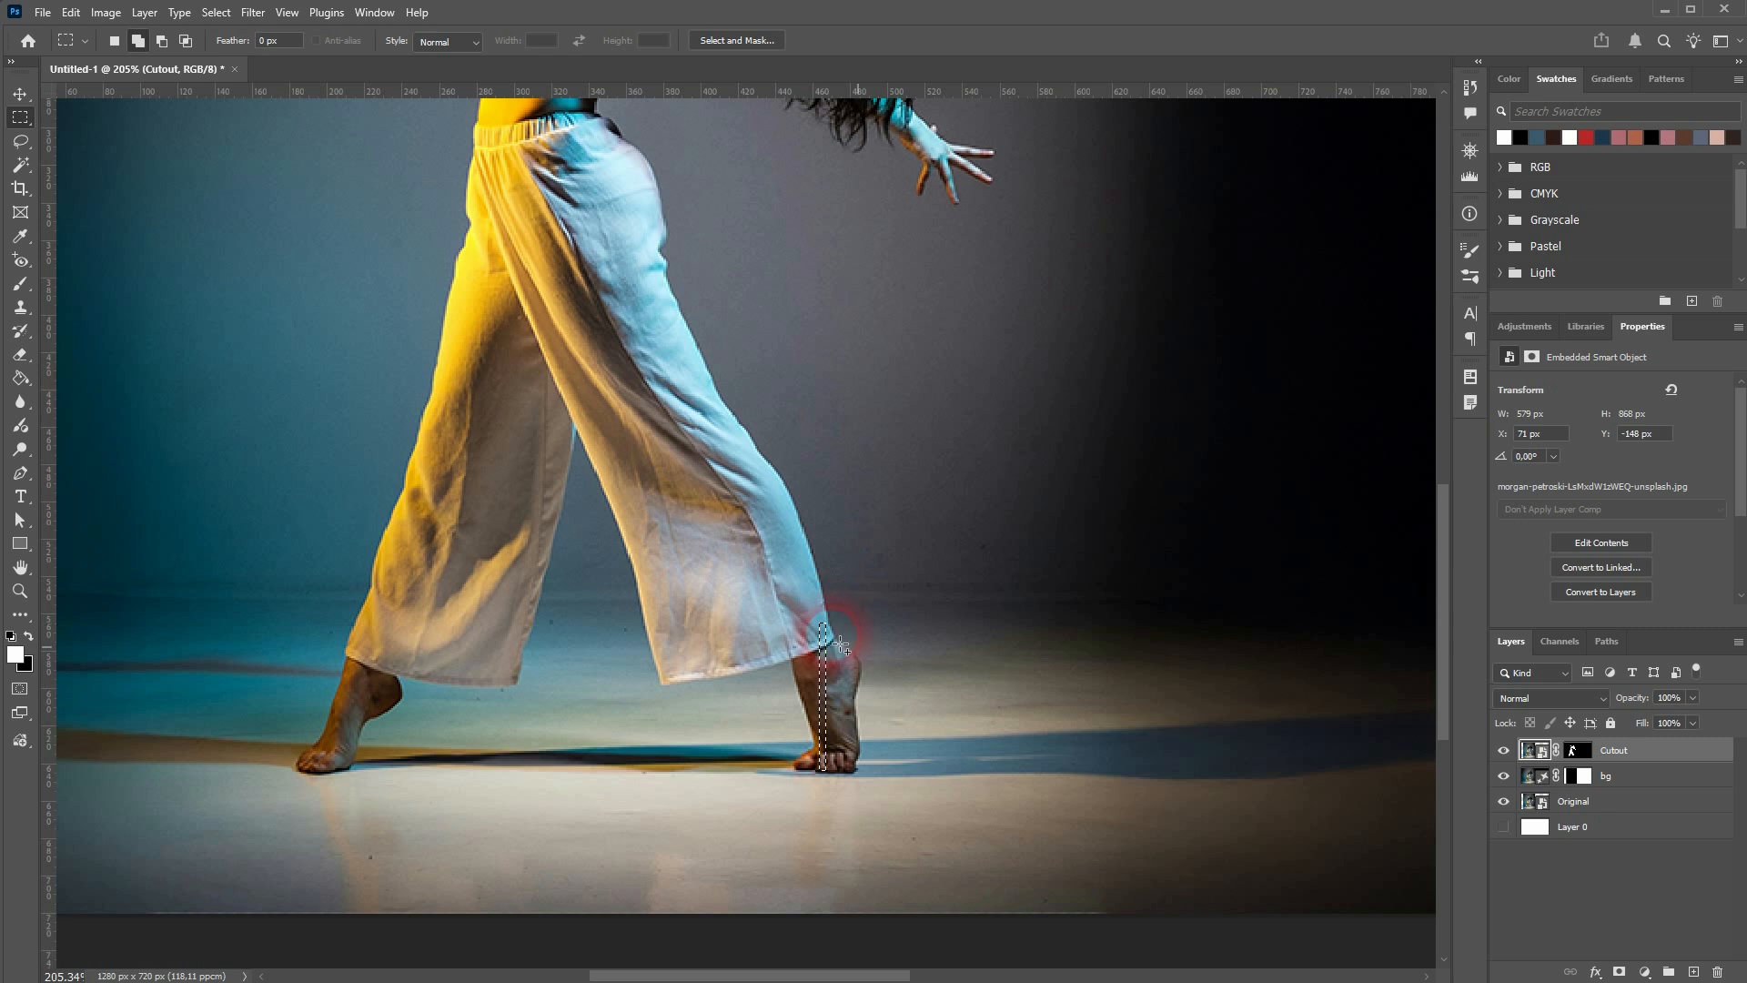
{"action": "key", "text": "ctrl+j"}
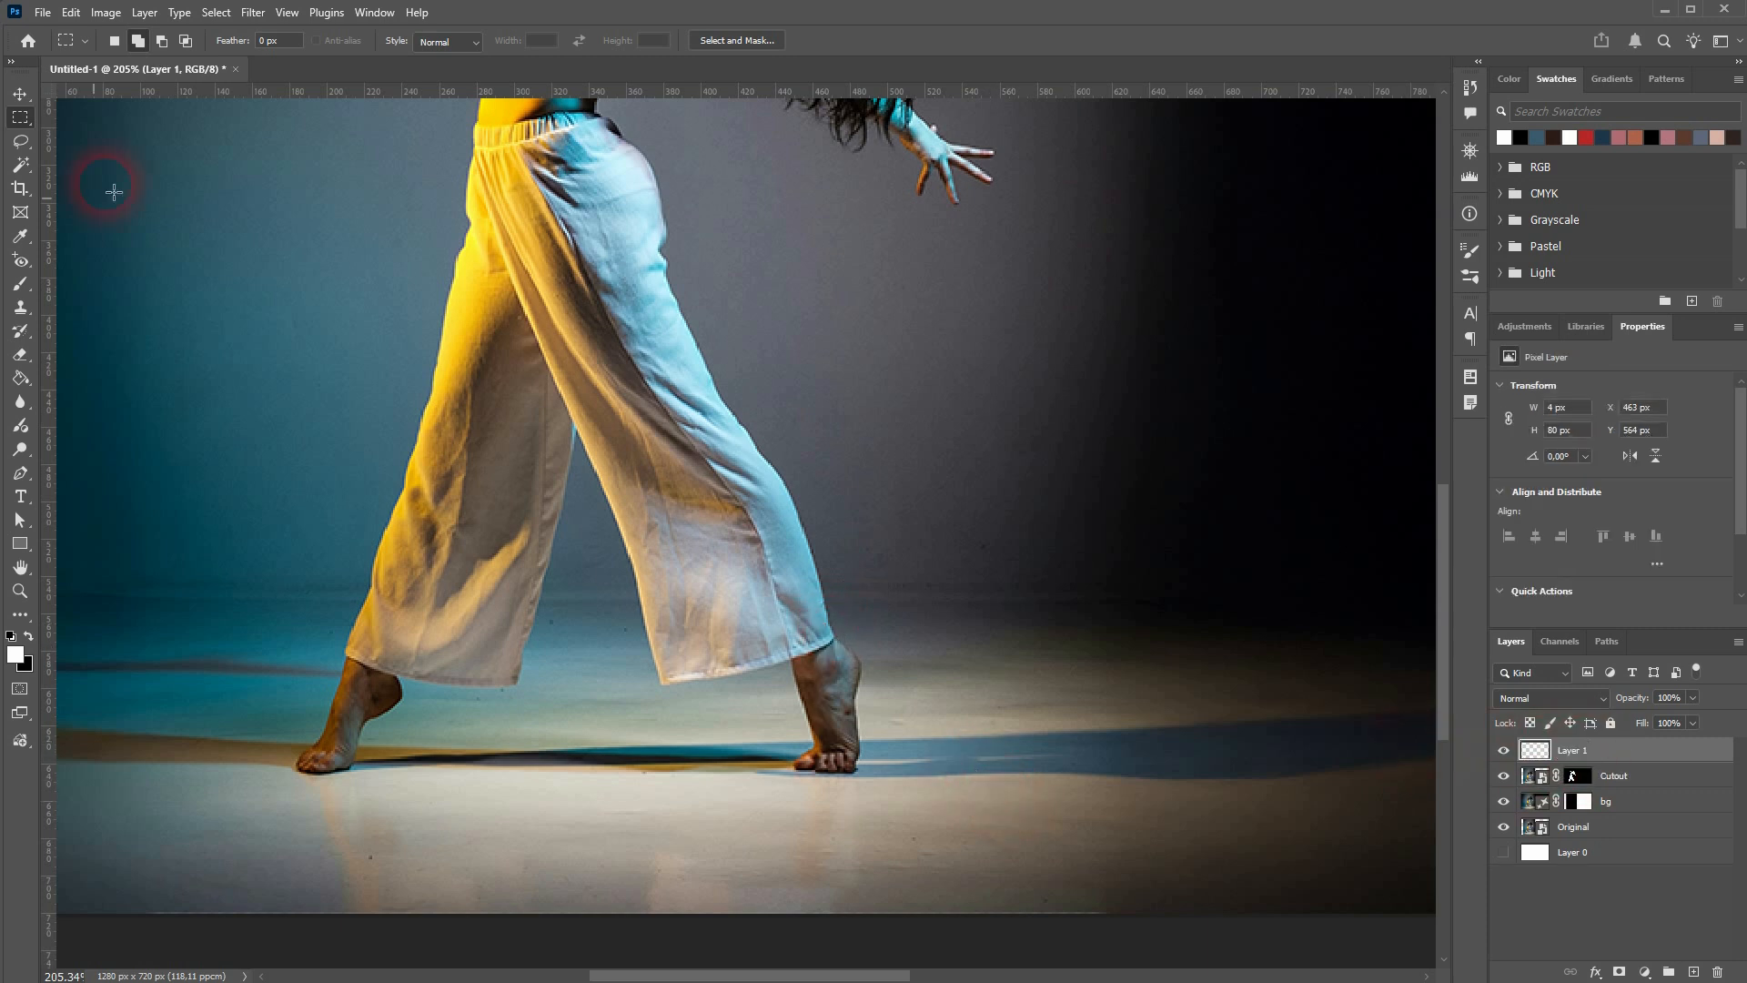
Move only the foot strip into the dark area to the right of the dancer, at about X 699 px, Y 564 px
{"action": "left_click", "coordinate": [21, 94]}
{"action": "left_click_drag", "start_coordinate": [830, 700], "coordinate": [1112, 699]}
{"action": "key", "text": "ctrl+z"}
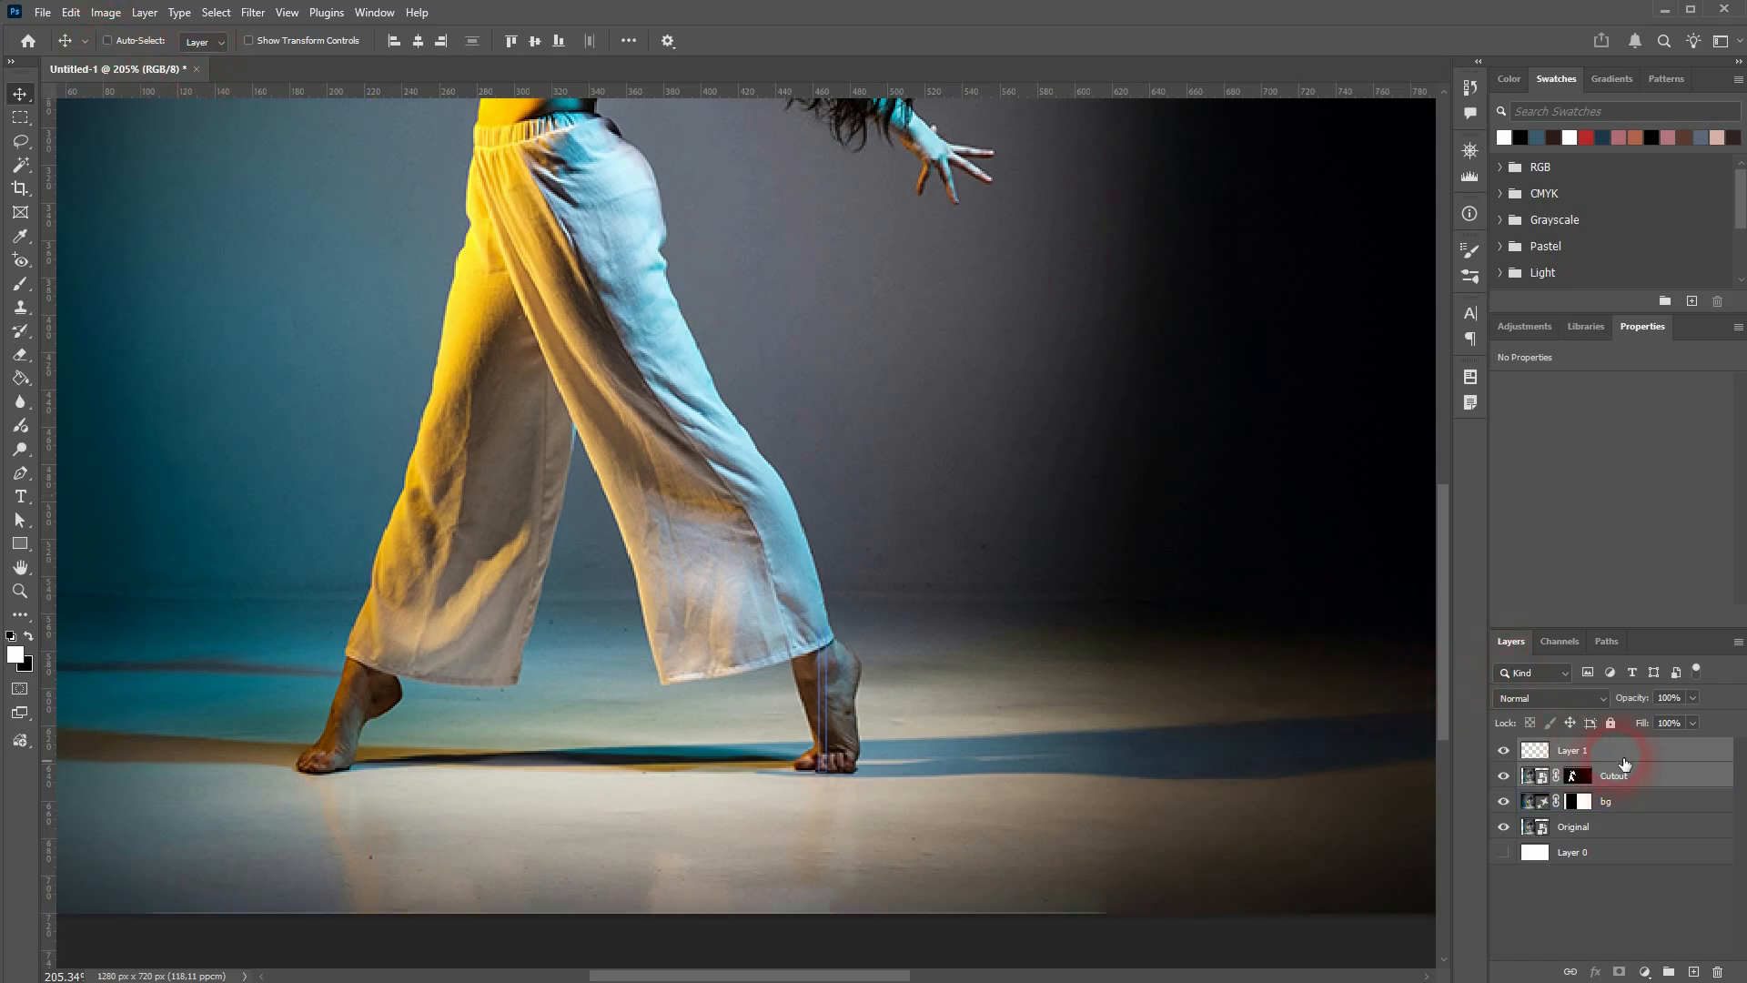
{"action": "left_click", "coordinate": [1599, 752]}
{"action": "left_click_drag", "start_coordinate": [838, 719], "coordinate": [1265, 628]}
Copy a vertical trouser strip about 5 by 319 px from Cutout to a new layer and align it with the foot strip at about X 698 px
{"action": "left_click", "coordinate": [20, 118]}
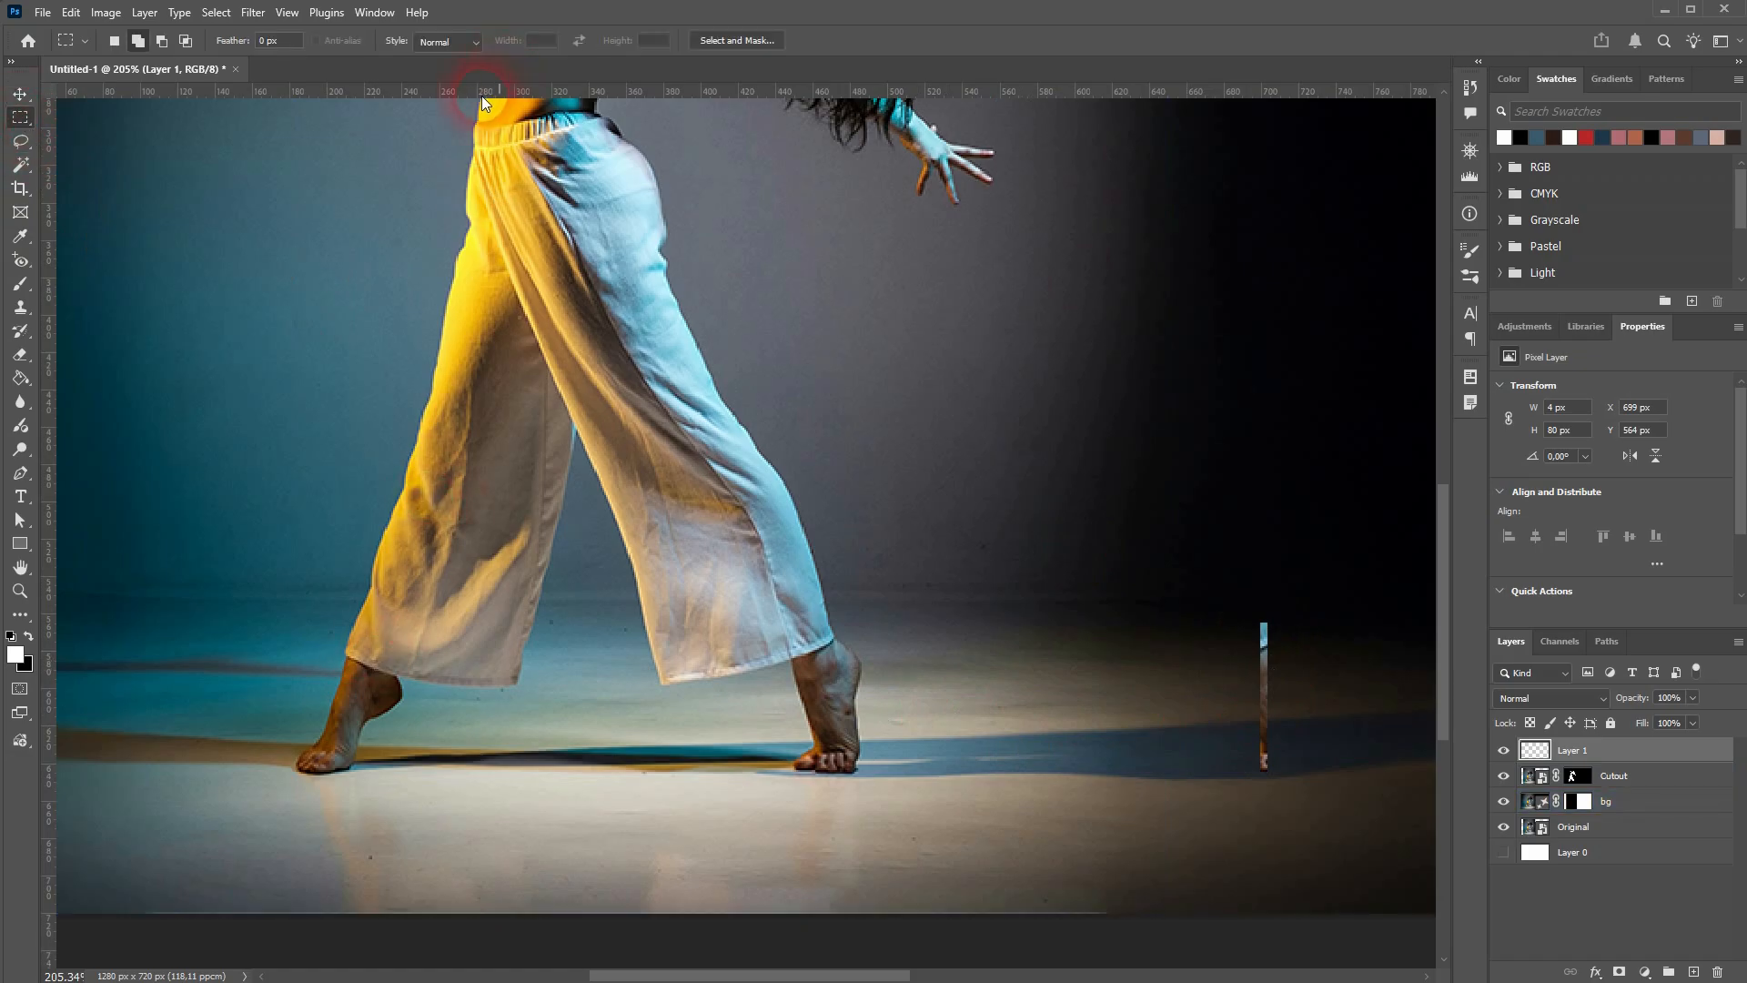
{"action": "scroll", "coordinate": [505, 212], "scroll_direction": "up", "scroll_amount": 2}
{"action": "scroll", "coordinate": [501, 218], "scroll_direction": "down", "scroll_amount": 1}
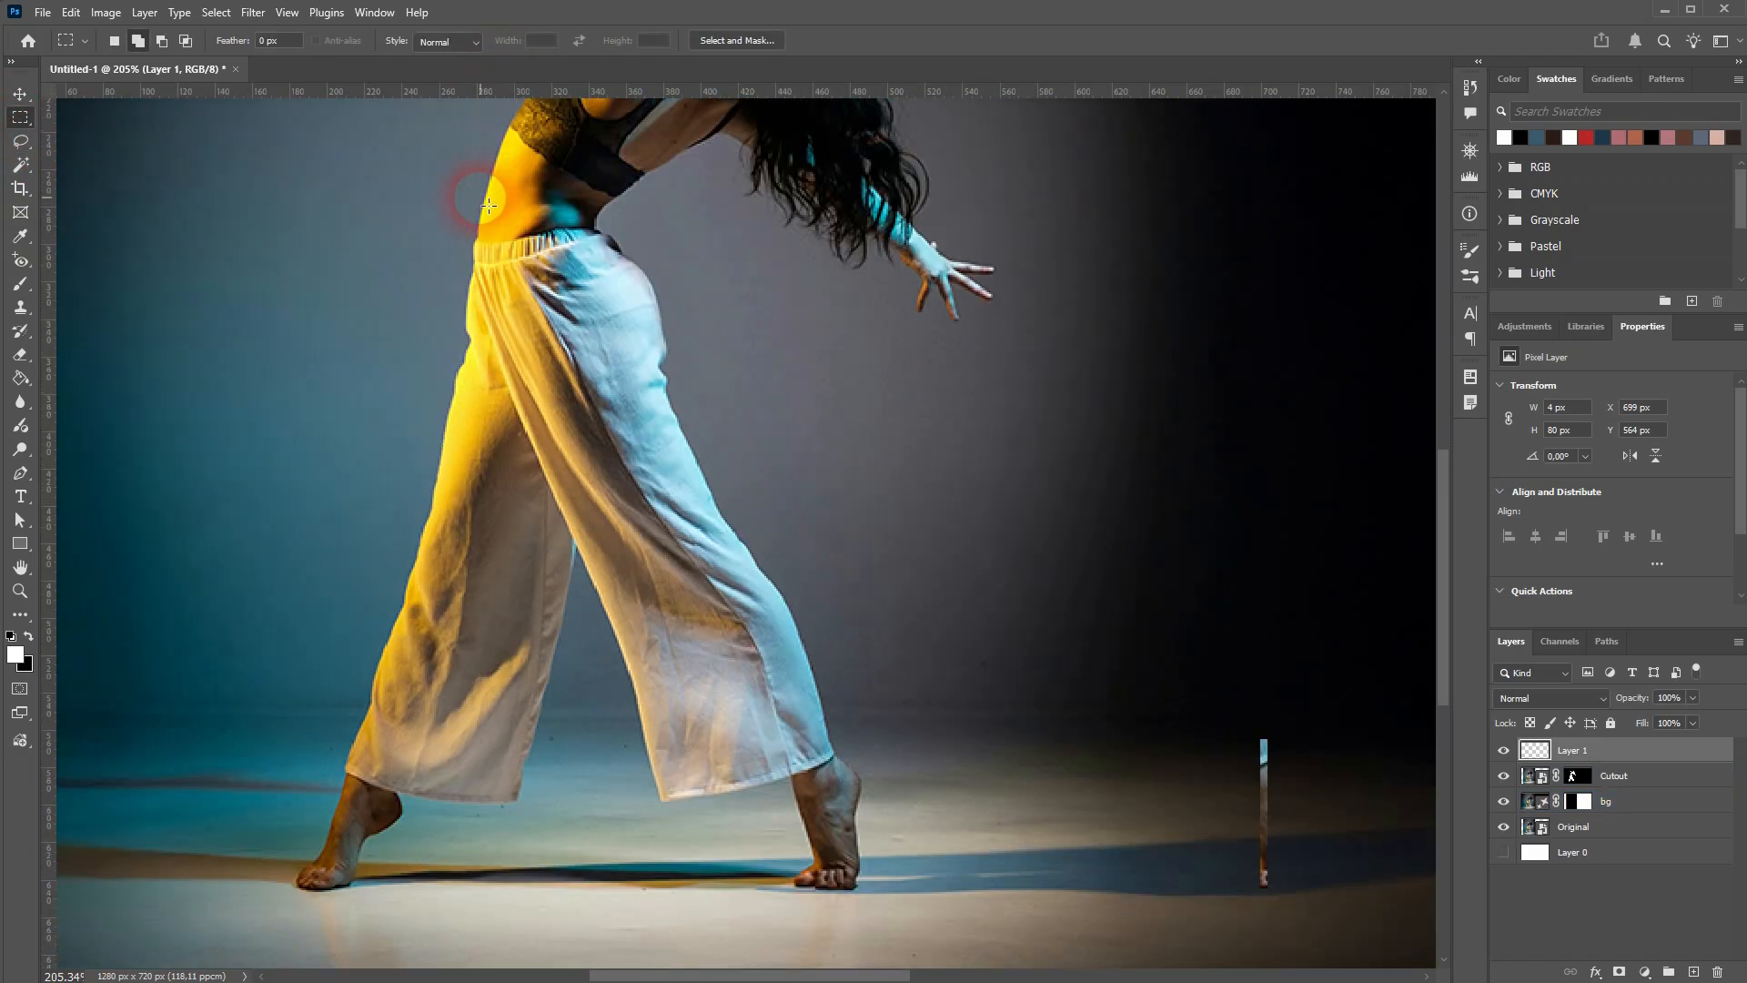
{"action": "left_click_drag", "start_coordinate": [471, 219], "coordinate": [480, 817]}
{"action": "left_click", "coordinate": [1544, 780]}
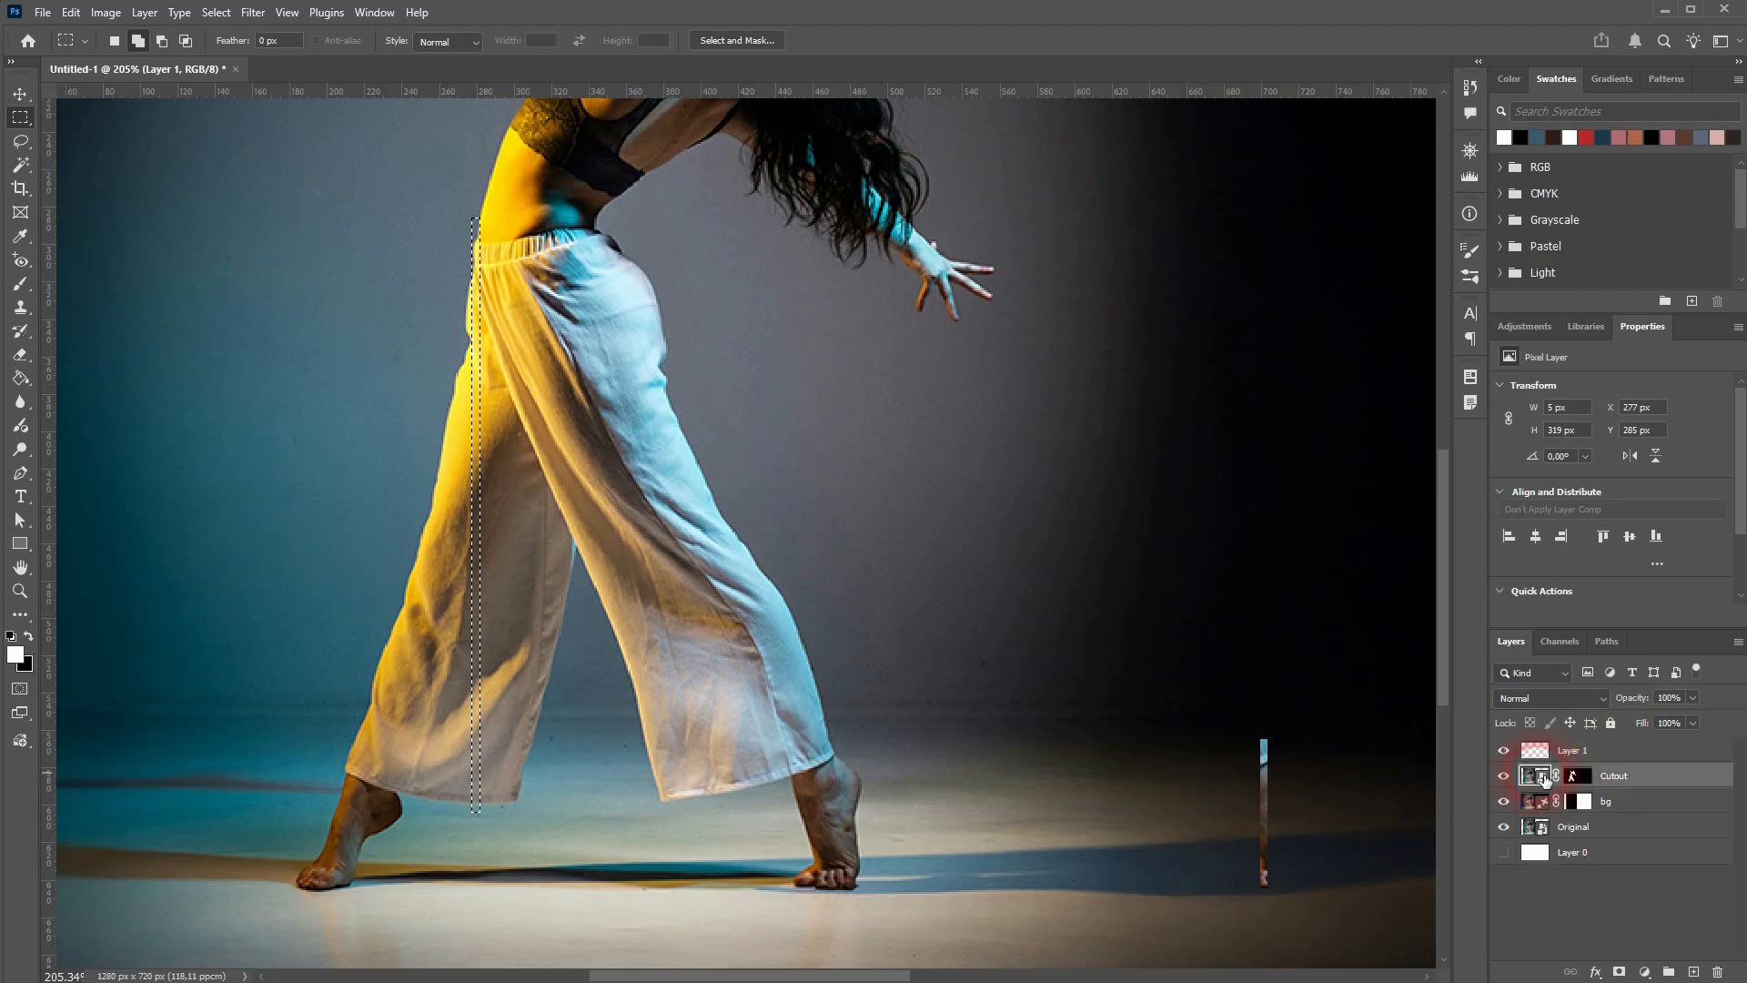
{"action": "key", "text": "ctrl+j"}
{"action": "left_click", "coordinate": [20, 94]}
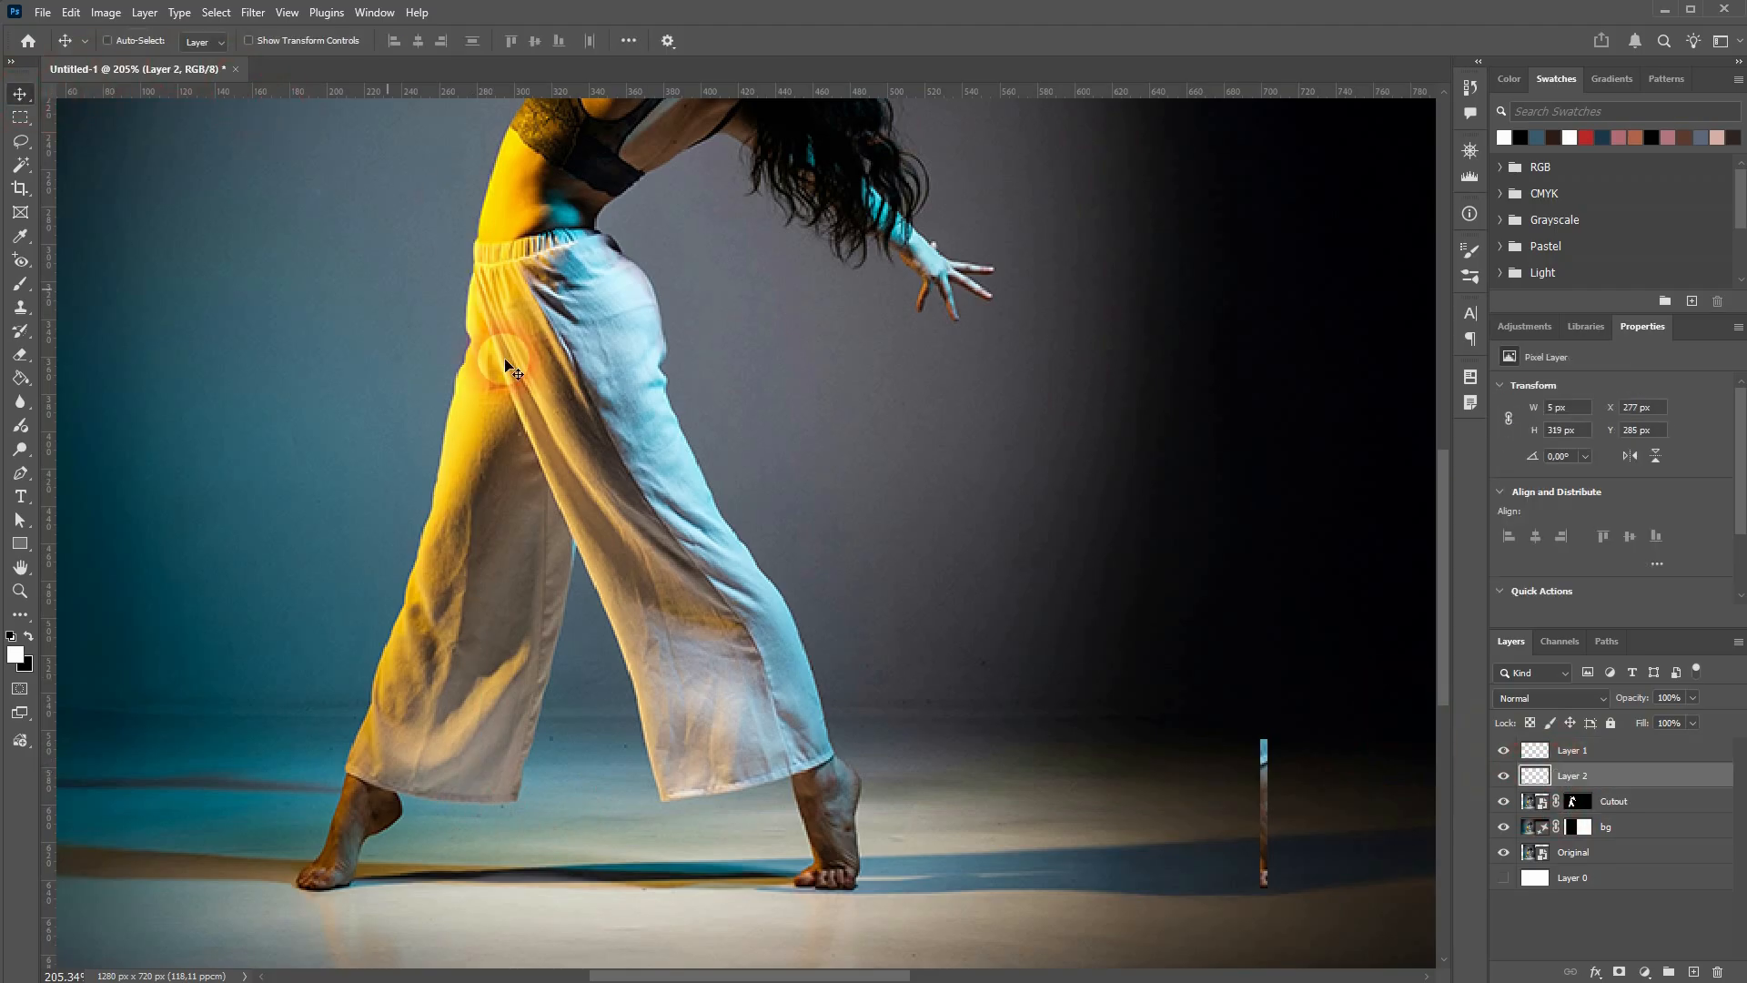
{"action": "left_click_drag", "start_coordinate": [510, 367], "coordinate": [1275, 579]}
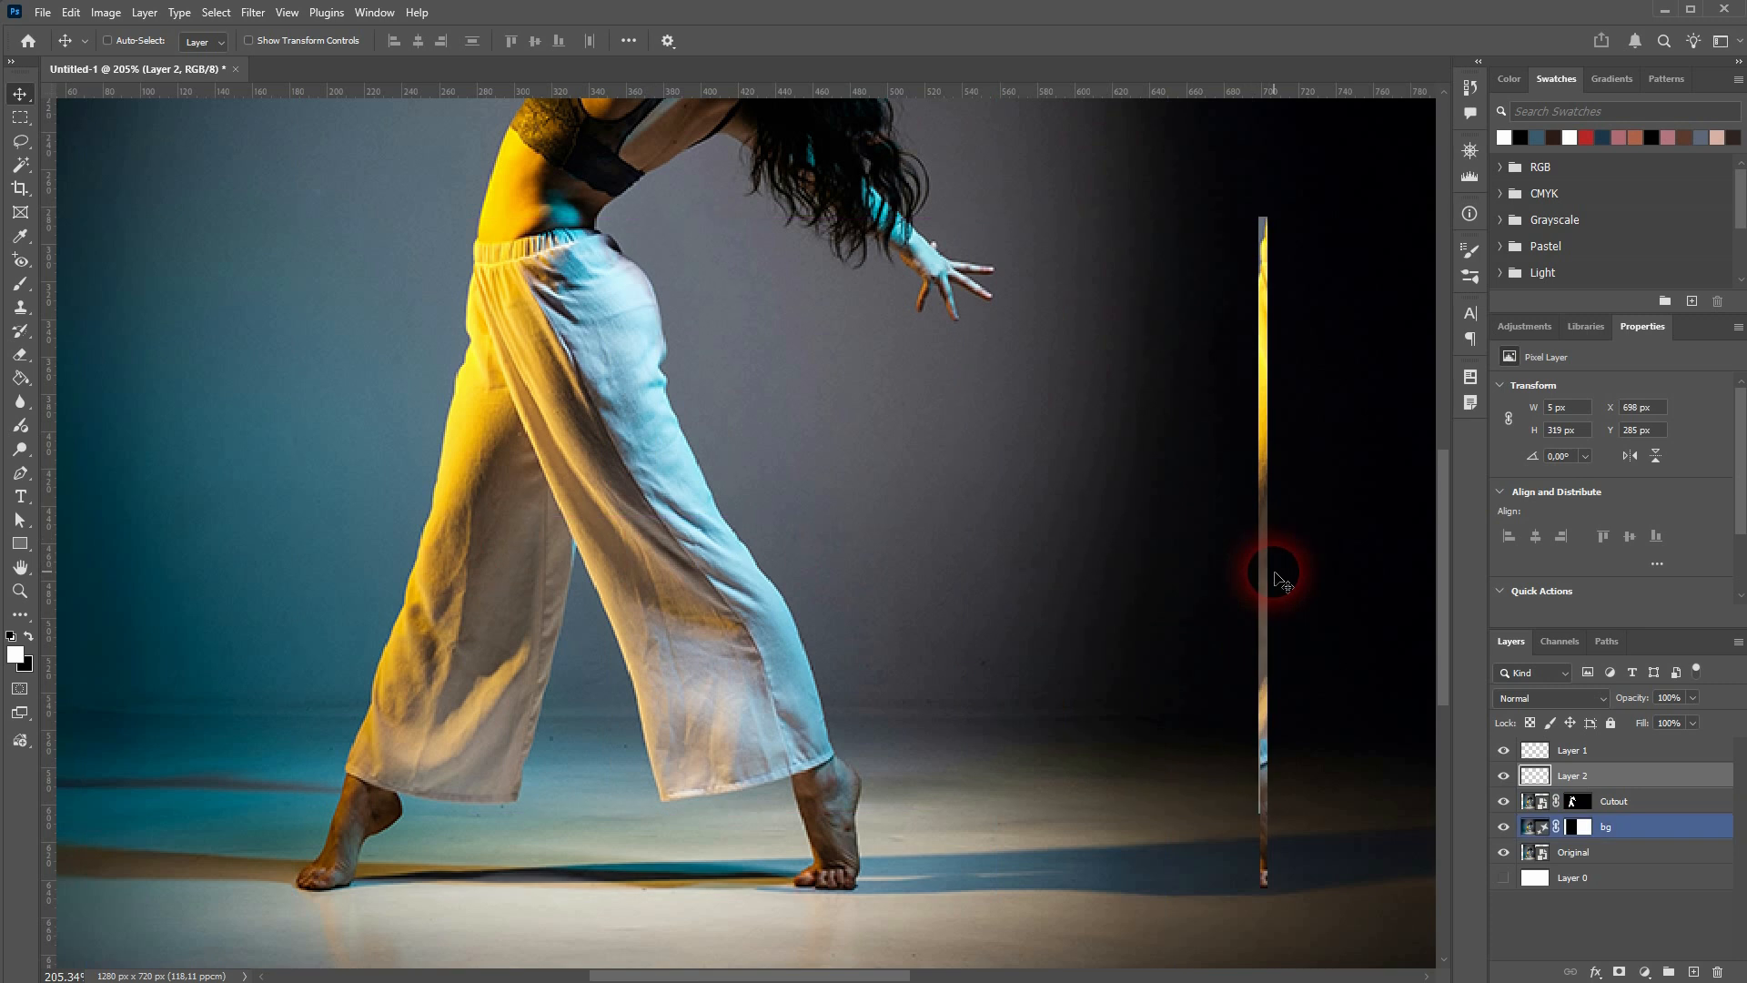
Copy a 5 by 97 px vertical strip through the dancer's shoulder and torso from Cutout to a new layer and move it above the trouser strip
{"action": "scroll", "coordinate": [951, 593], "scroll_direction": "down", "scroll_amount": 3}
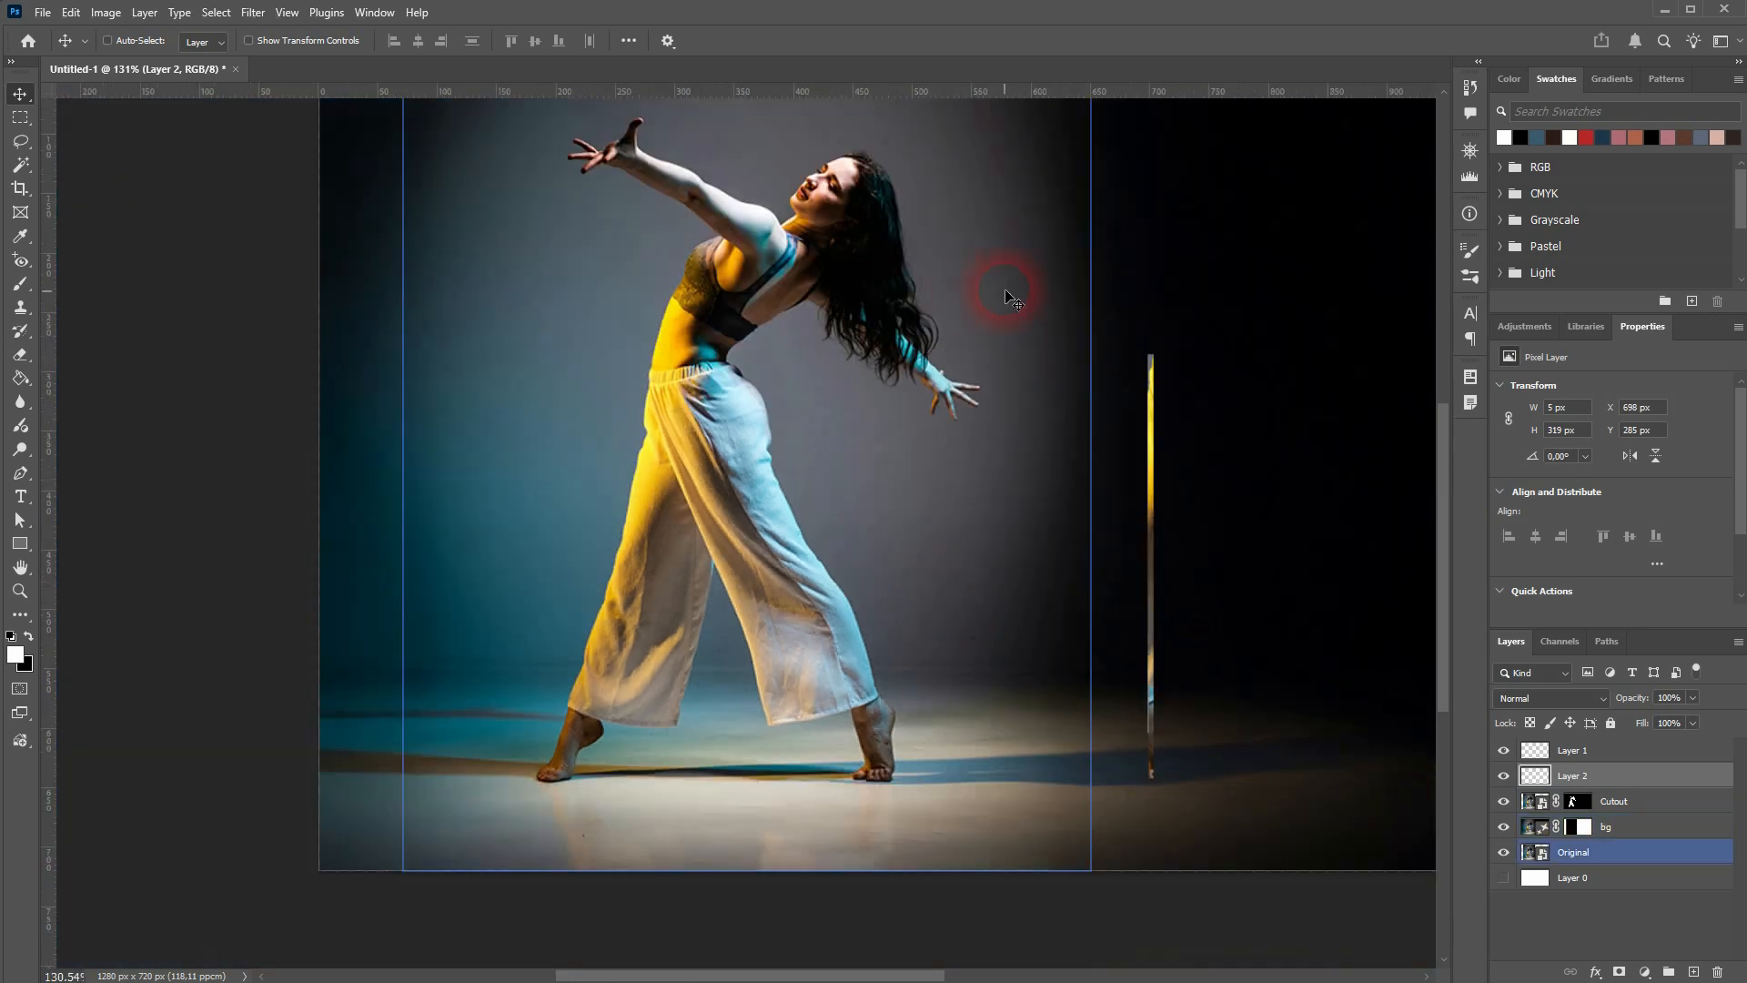
{"action": "scroll", "coordinate": [1006, 343], "scroll_direction": "up", "scroll_amount": 3}
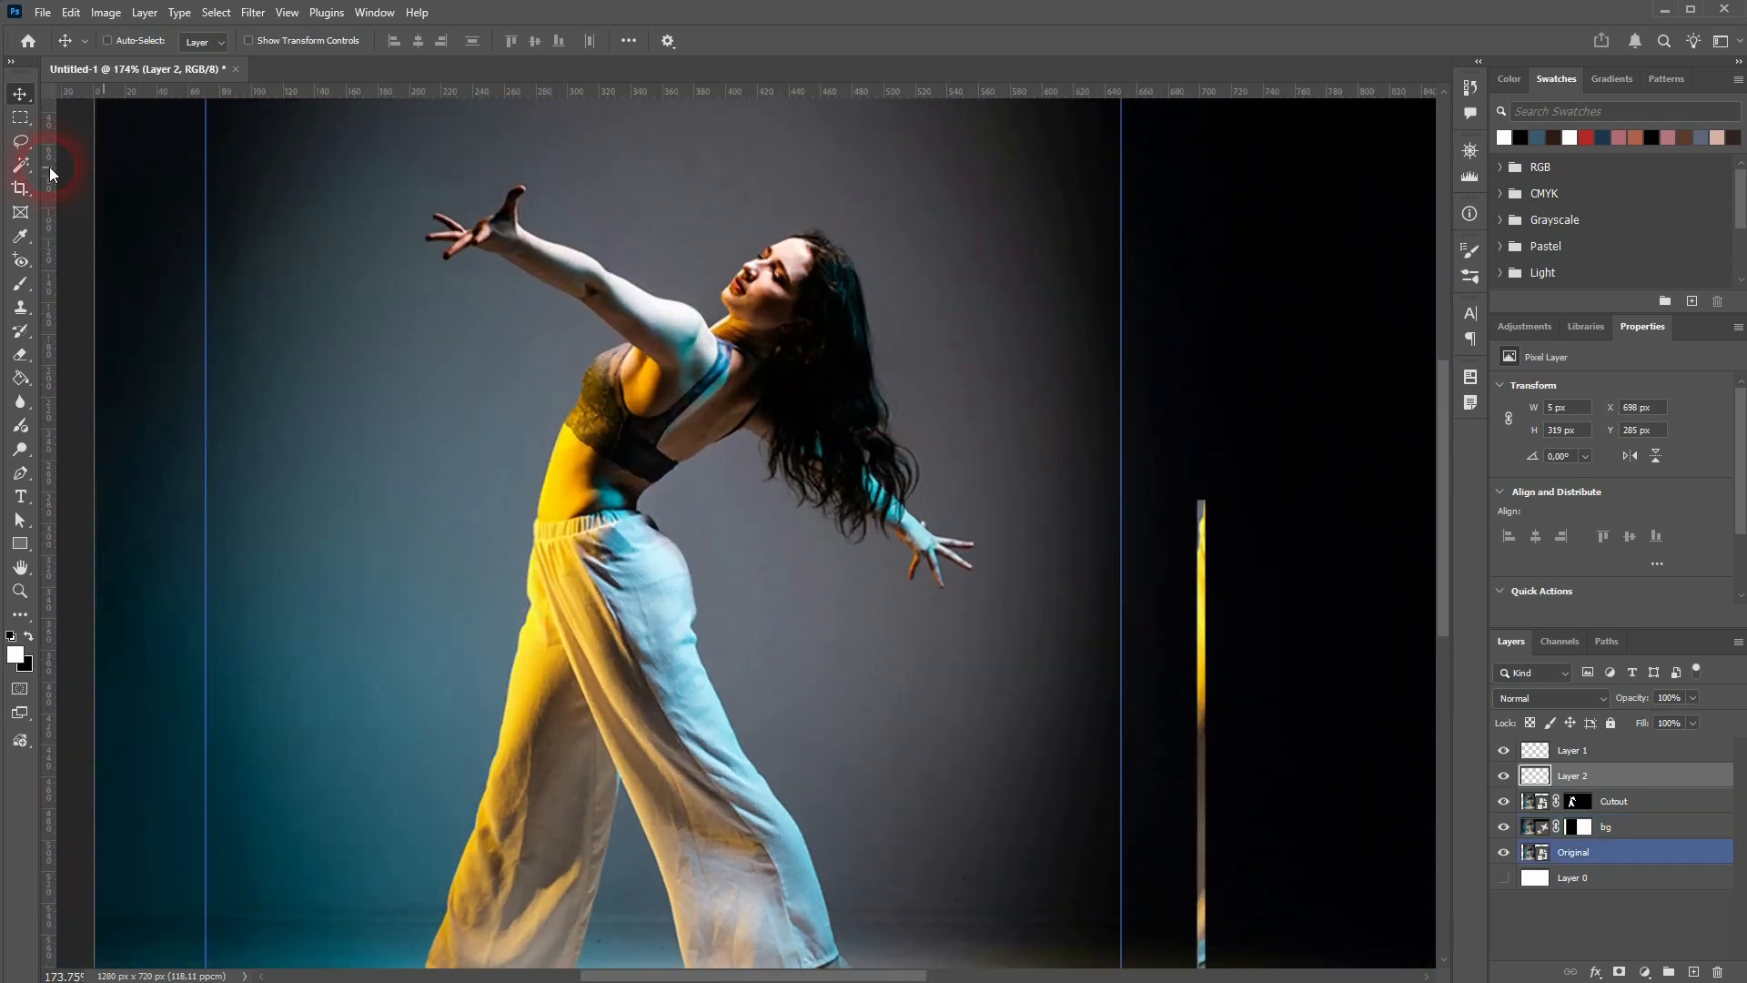
{"action": "left_click", "coordinate": [20, 119]}
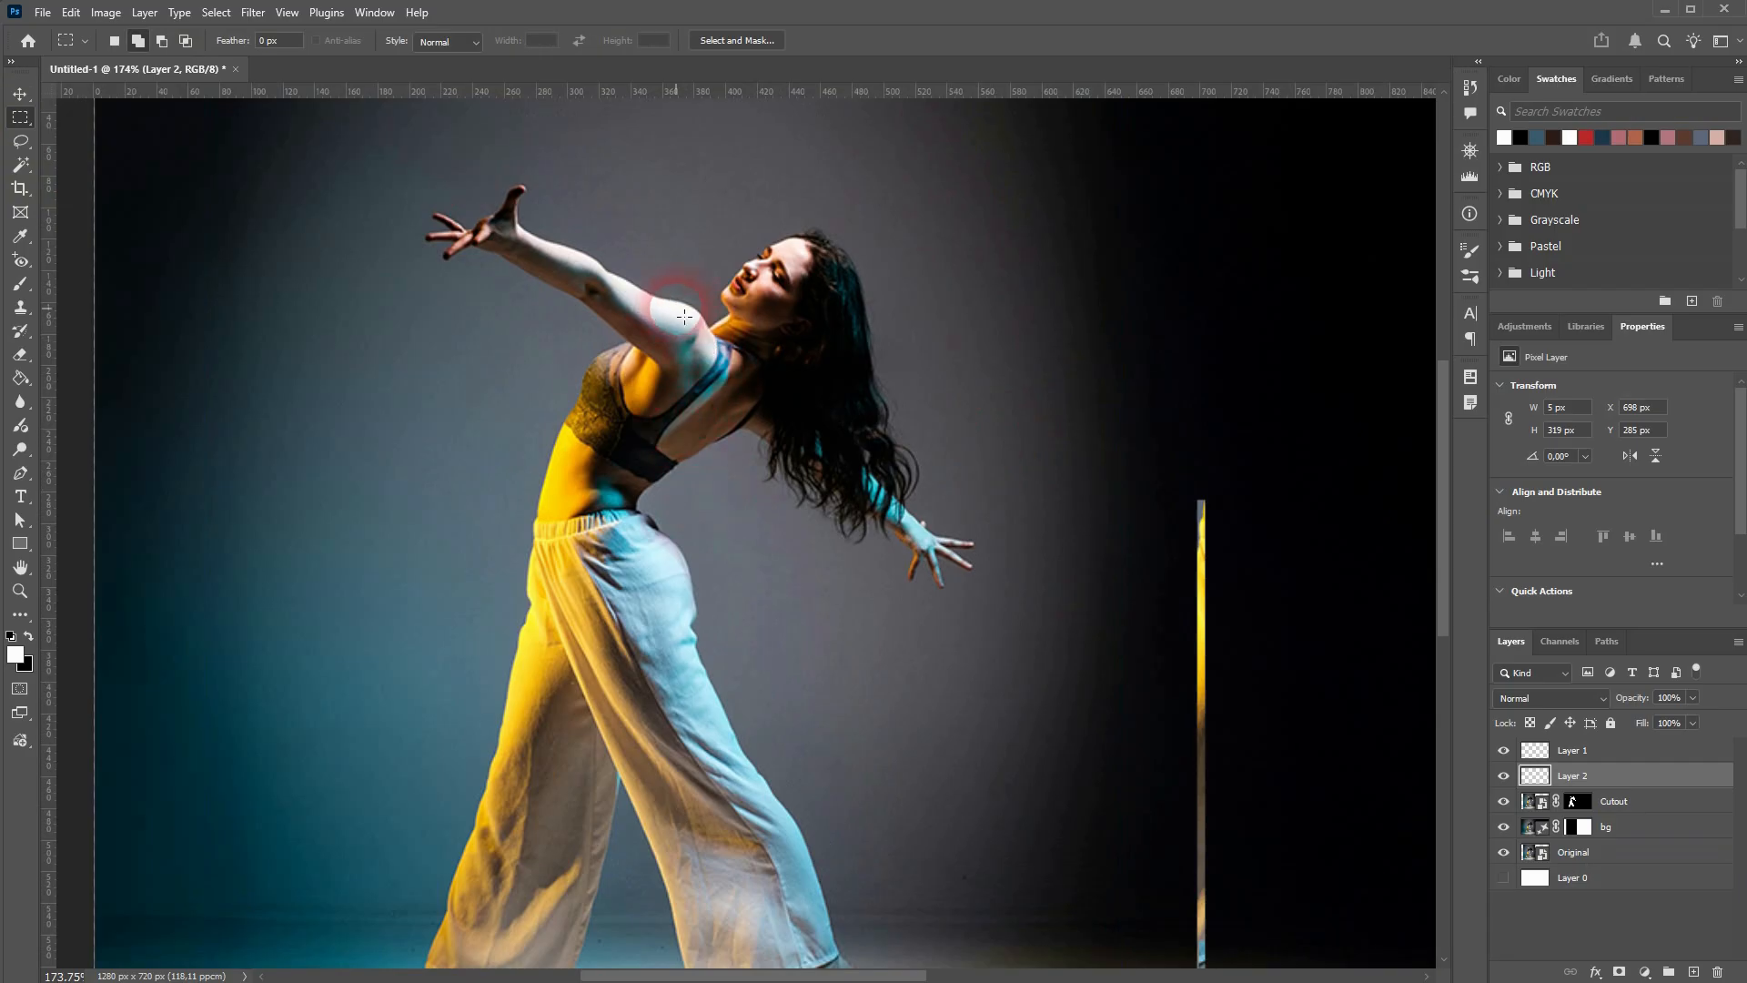
{"action": "left_click_drag", "start_coordinate": [681, 313], "coordinate": [688, 468]}
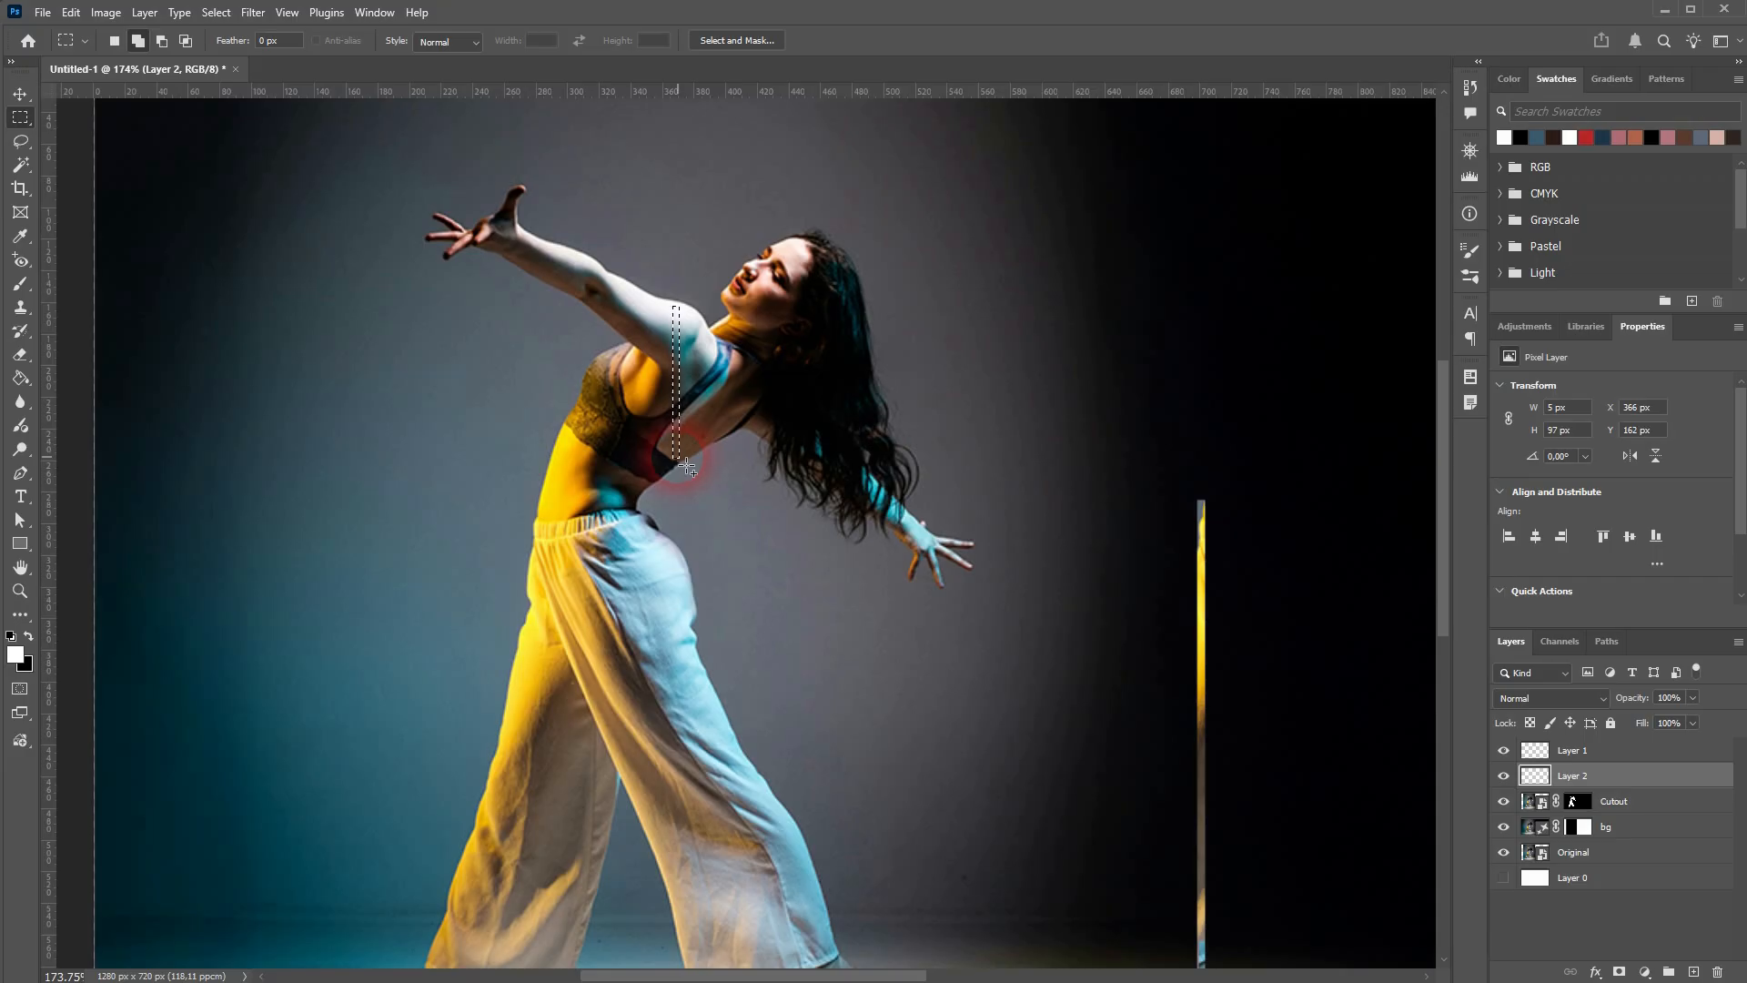
{"action": "left_click", "coordinate": [1542, 808]}
{"action": "key", "text": "ctrl+j"}
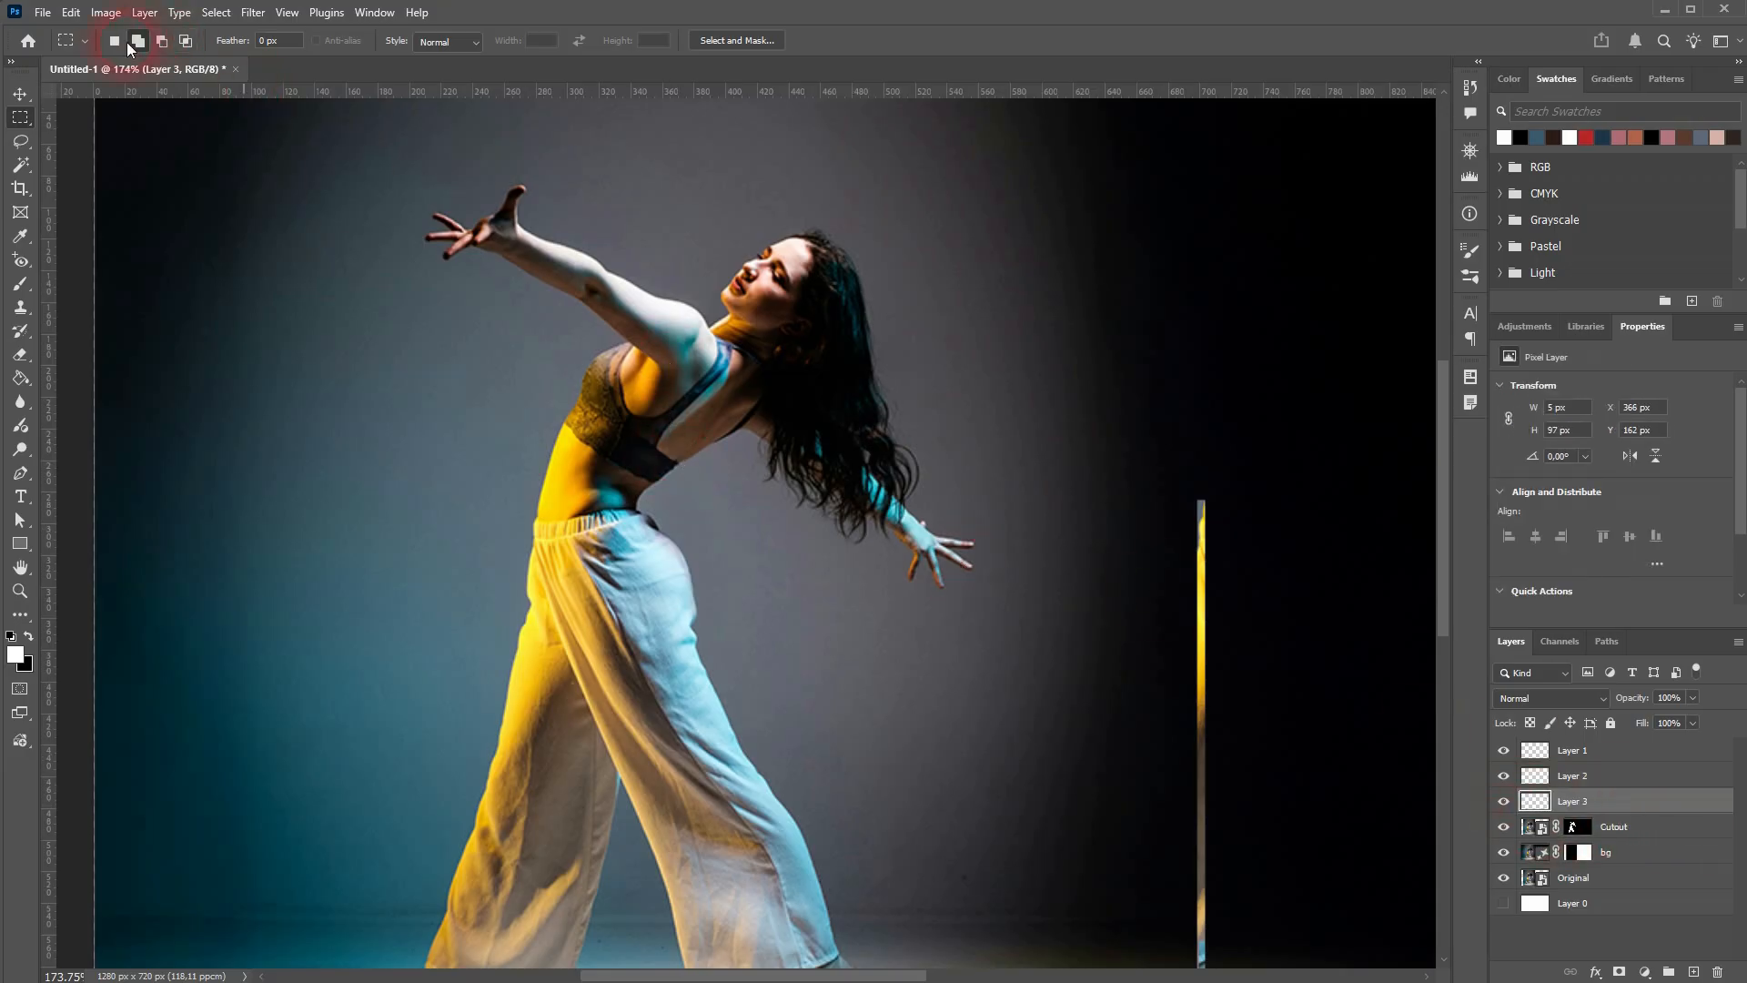
{"action": "left_click", "coordinate": [20, 94]}
{"action": "left_click_drag", "start_coordinate": [691, 403], "coordinate": [1210, 428]}
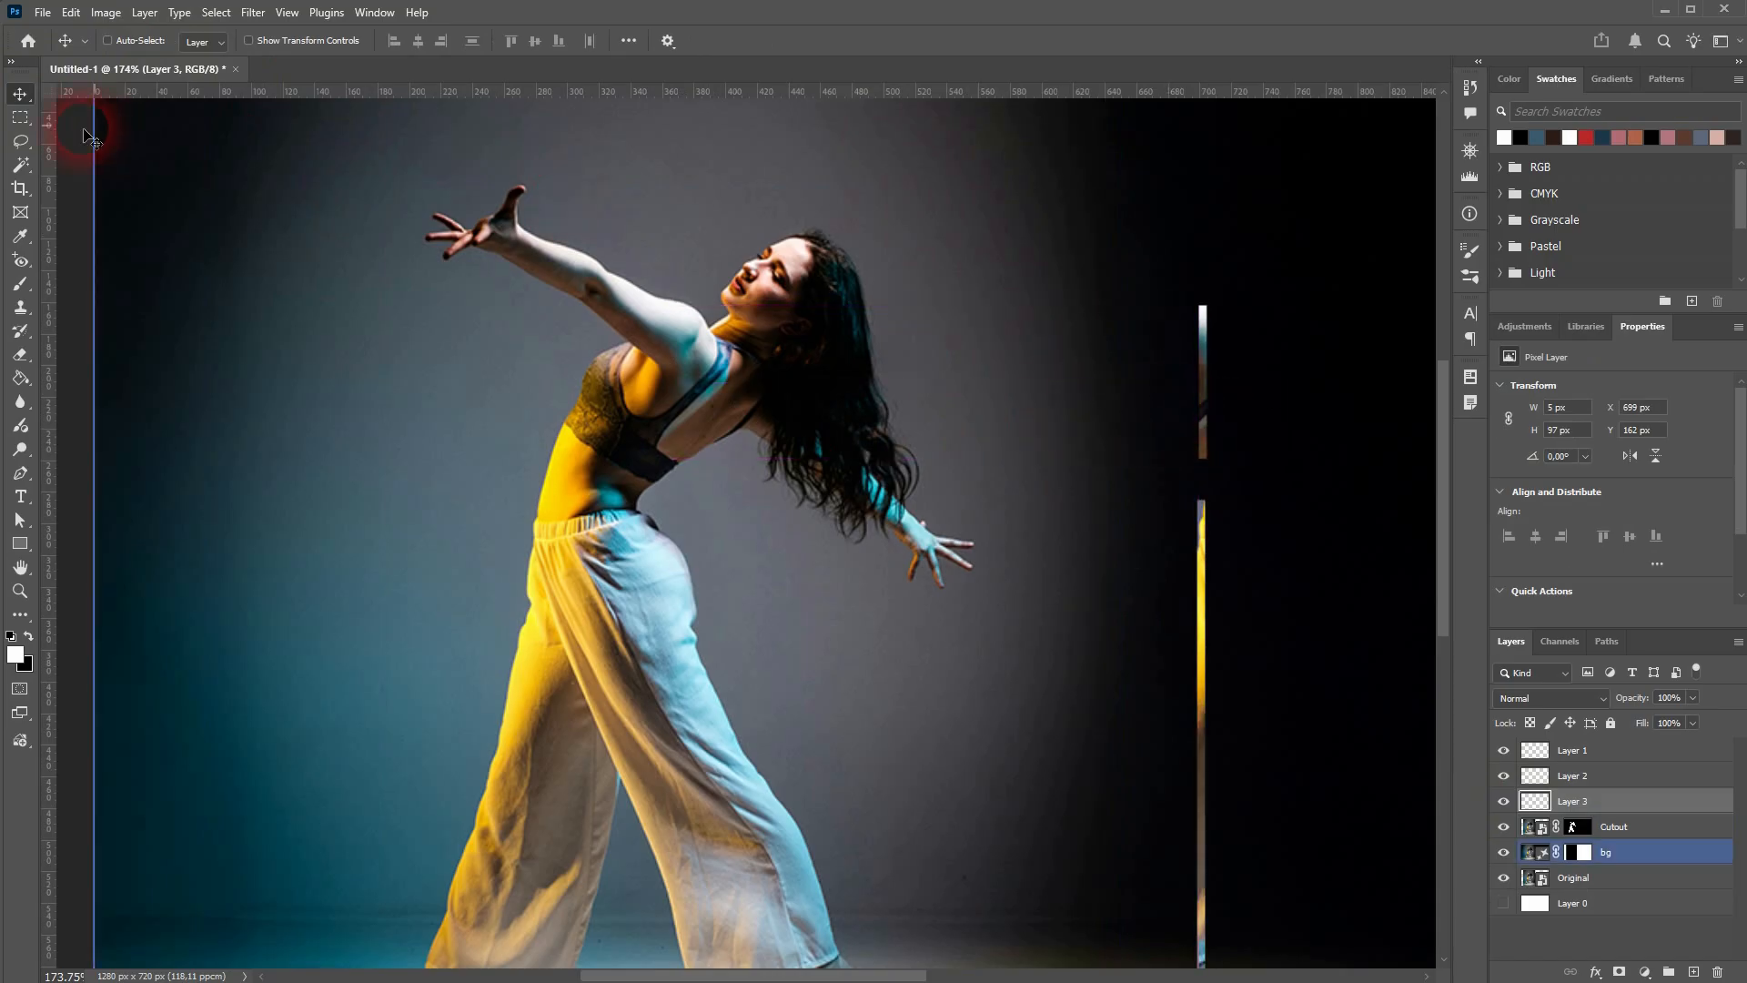
Copy a 7 by 67 px vertical strip through the dancer's head from Cutout to a new layer and move it above the torso strip
{"action": "left_click", "coordinate": [20, 117]}
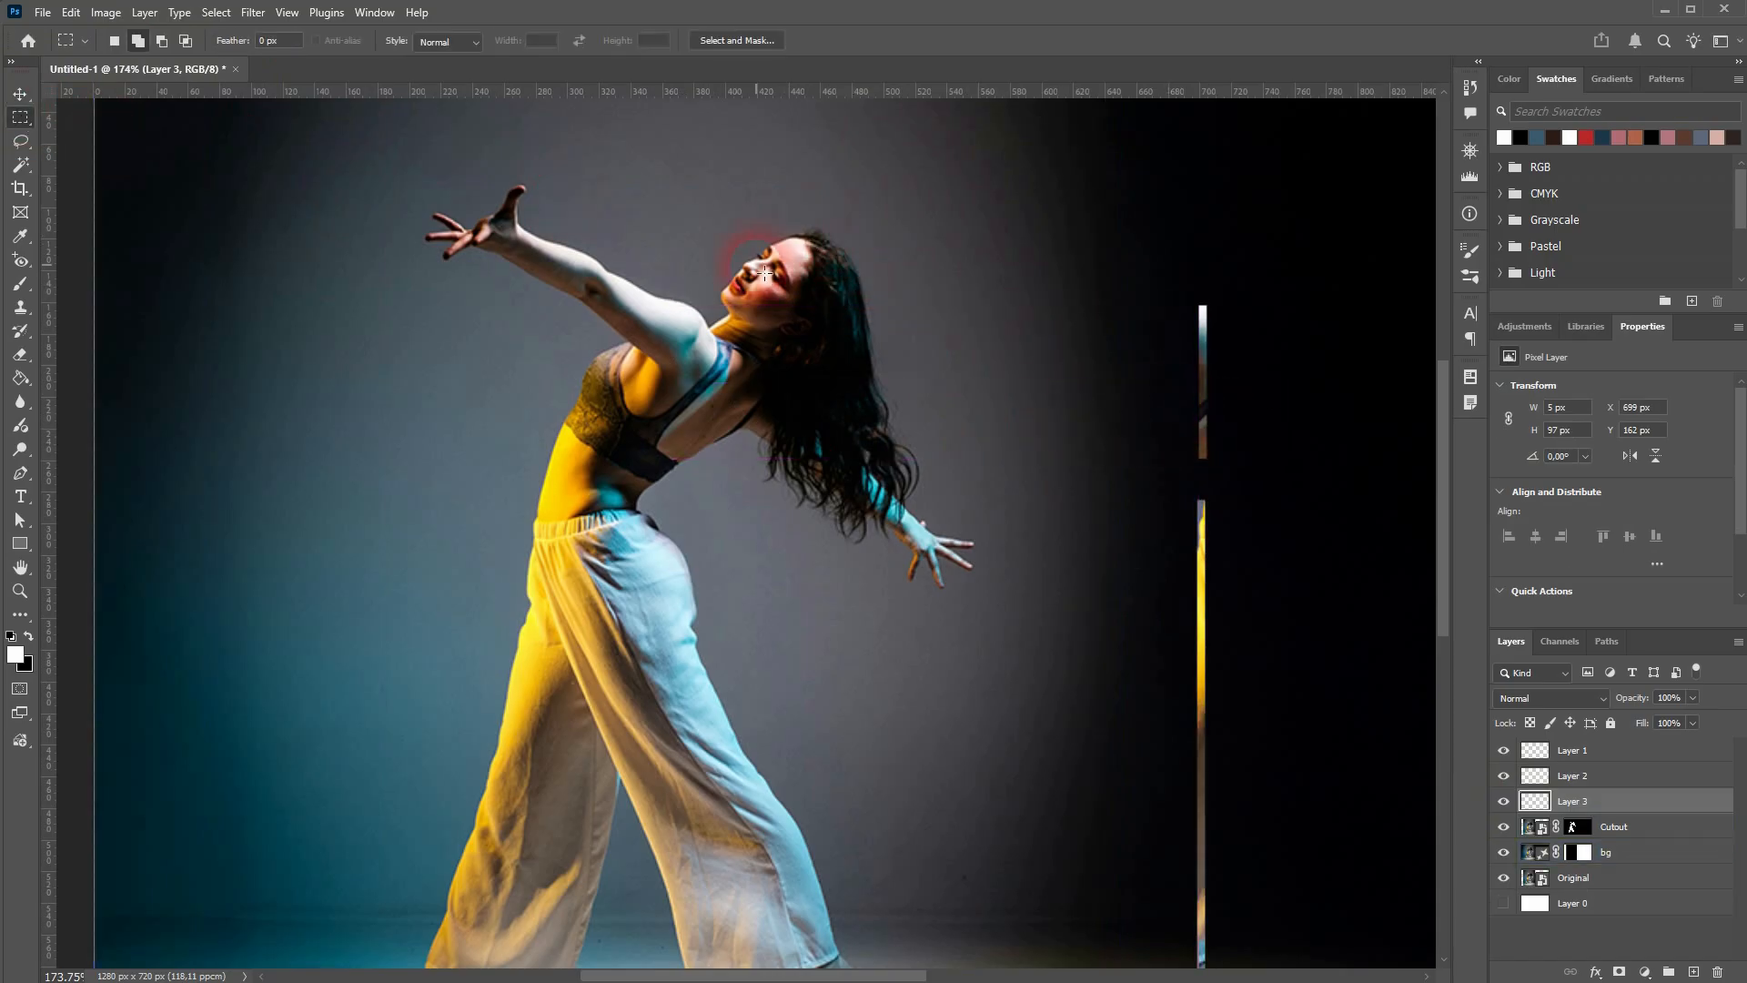
{"action": "left_click_drag", "start_coordinate": [804, 234], "coordinate": [817, 342]}
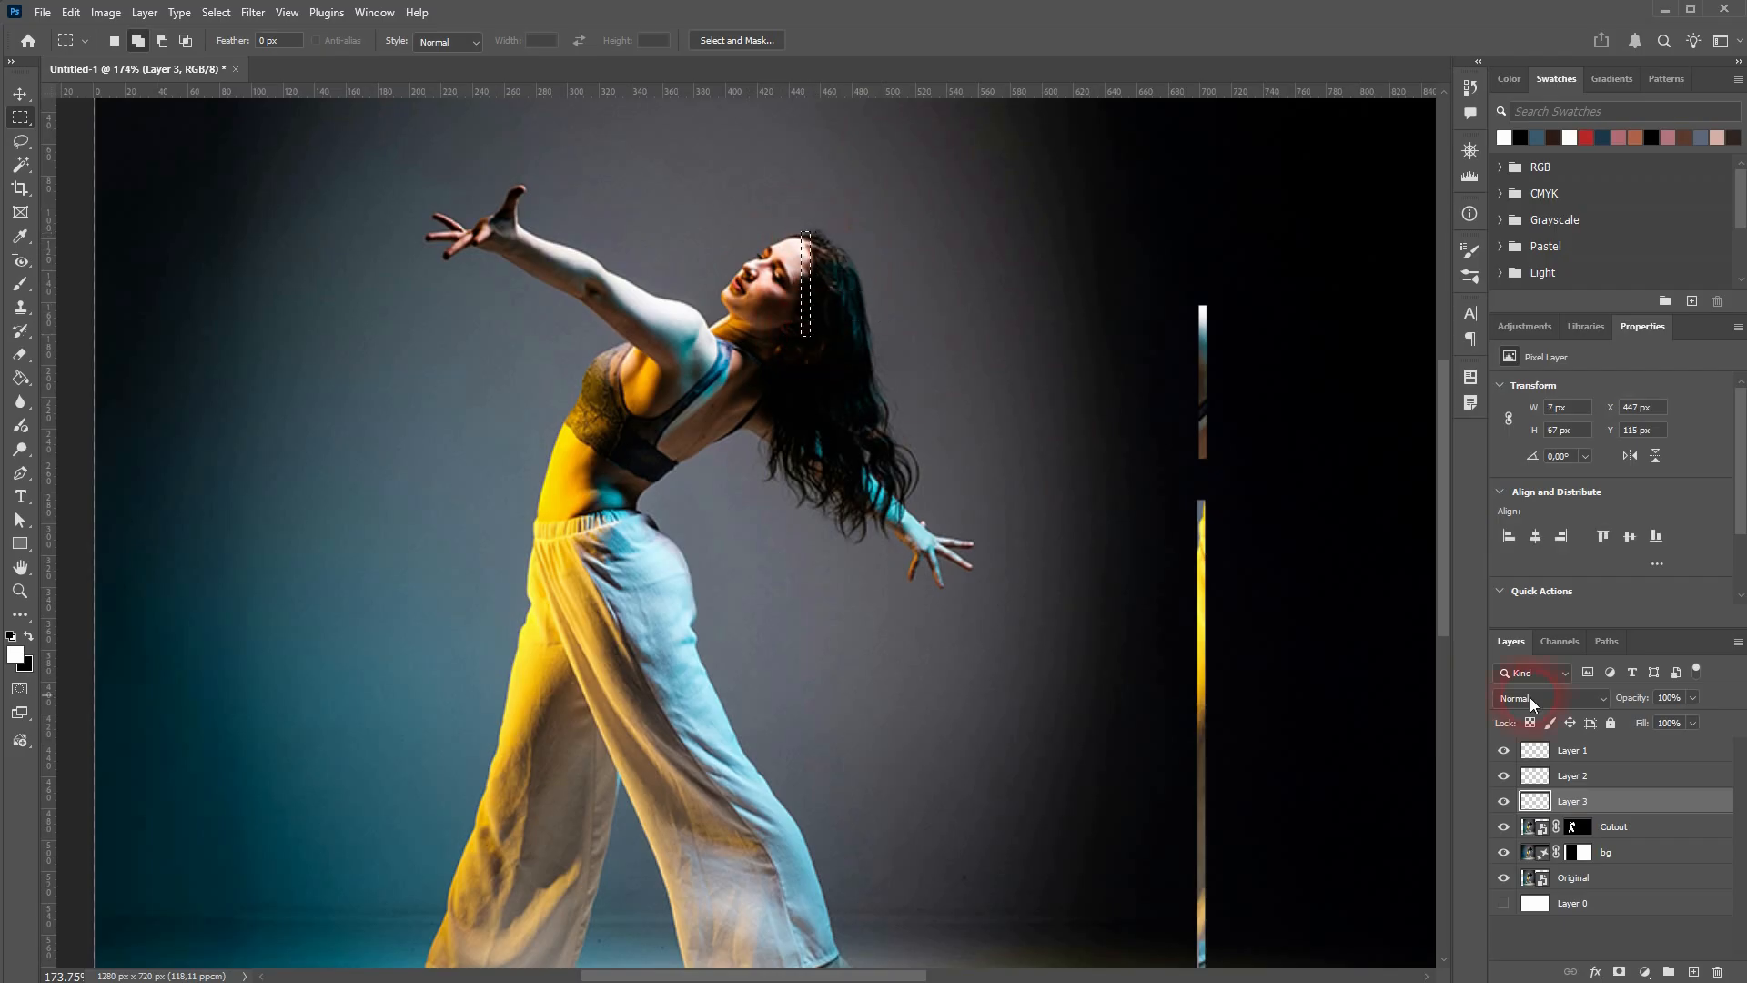
{"action": "left_click", "coordinate": [1545, 836]}
{"action": "key", "text": "ctrl+j"}
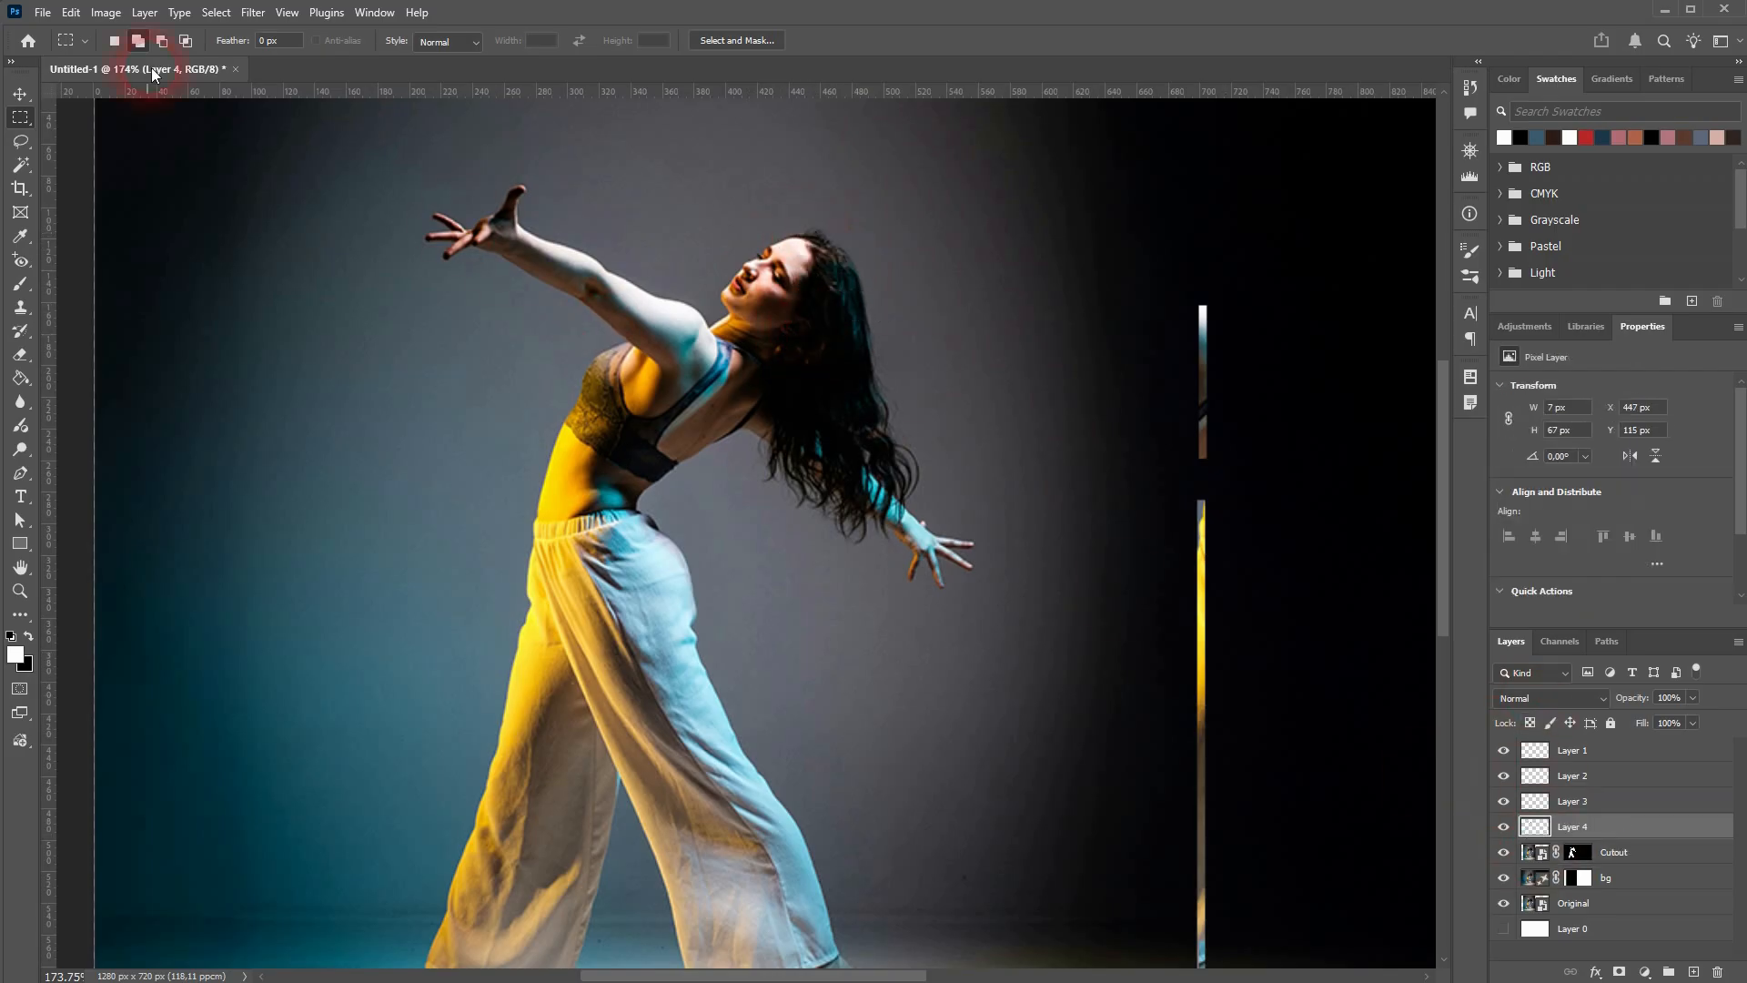
{"action": "left_click", "coordinate": [22, 94]}
{"action": "left_click_drag", "start_coordinate": [837, 309], "coordinate": [1220, 304]}
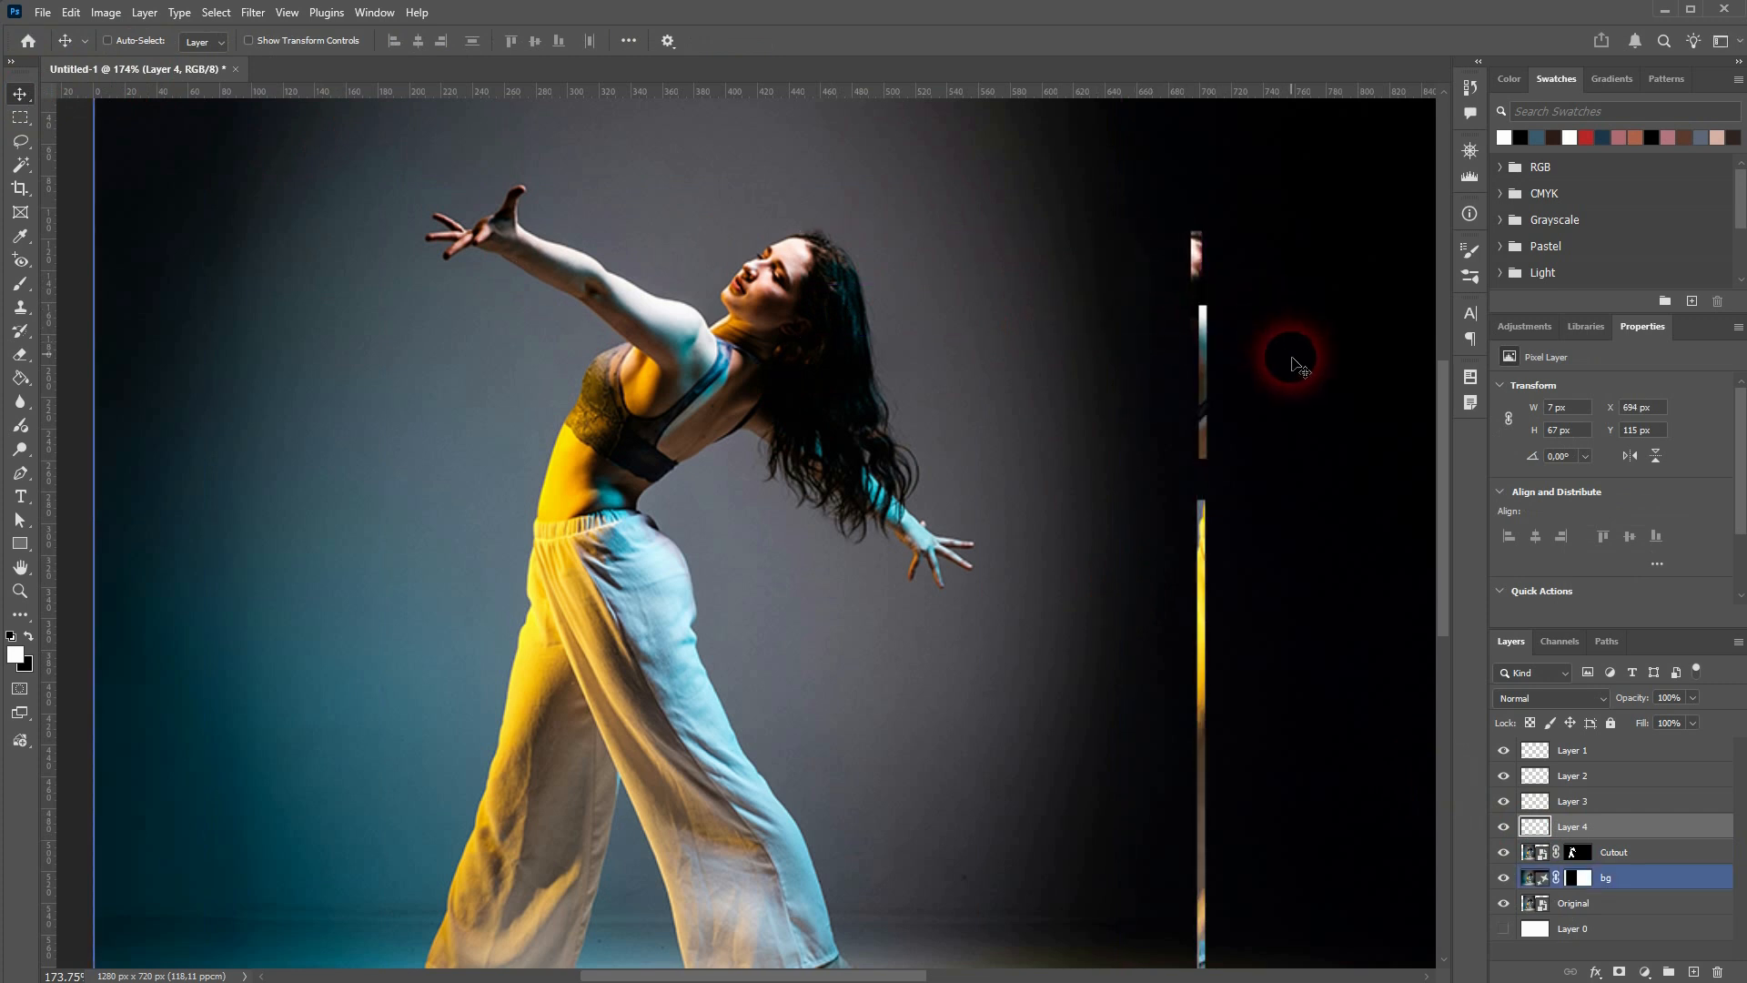
With layer auto-selection on, move the torso and head strips down to close the gaps, placing the head strip at about X 697 px, Y 165 px
{"action": "scroll", "coordinate": [1261, 401], "scroll_direction": "down", "scroll_amount": 2}
{"action": "scroll", "coordinate": [1256, 410], "scroll_direction": "down", "scroll_amount": 3}
{"action": "scroll", "coordinate": [1271, 523], "scroll_direction": "up", "scroll_amount": 3}
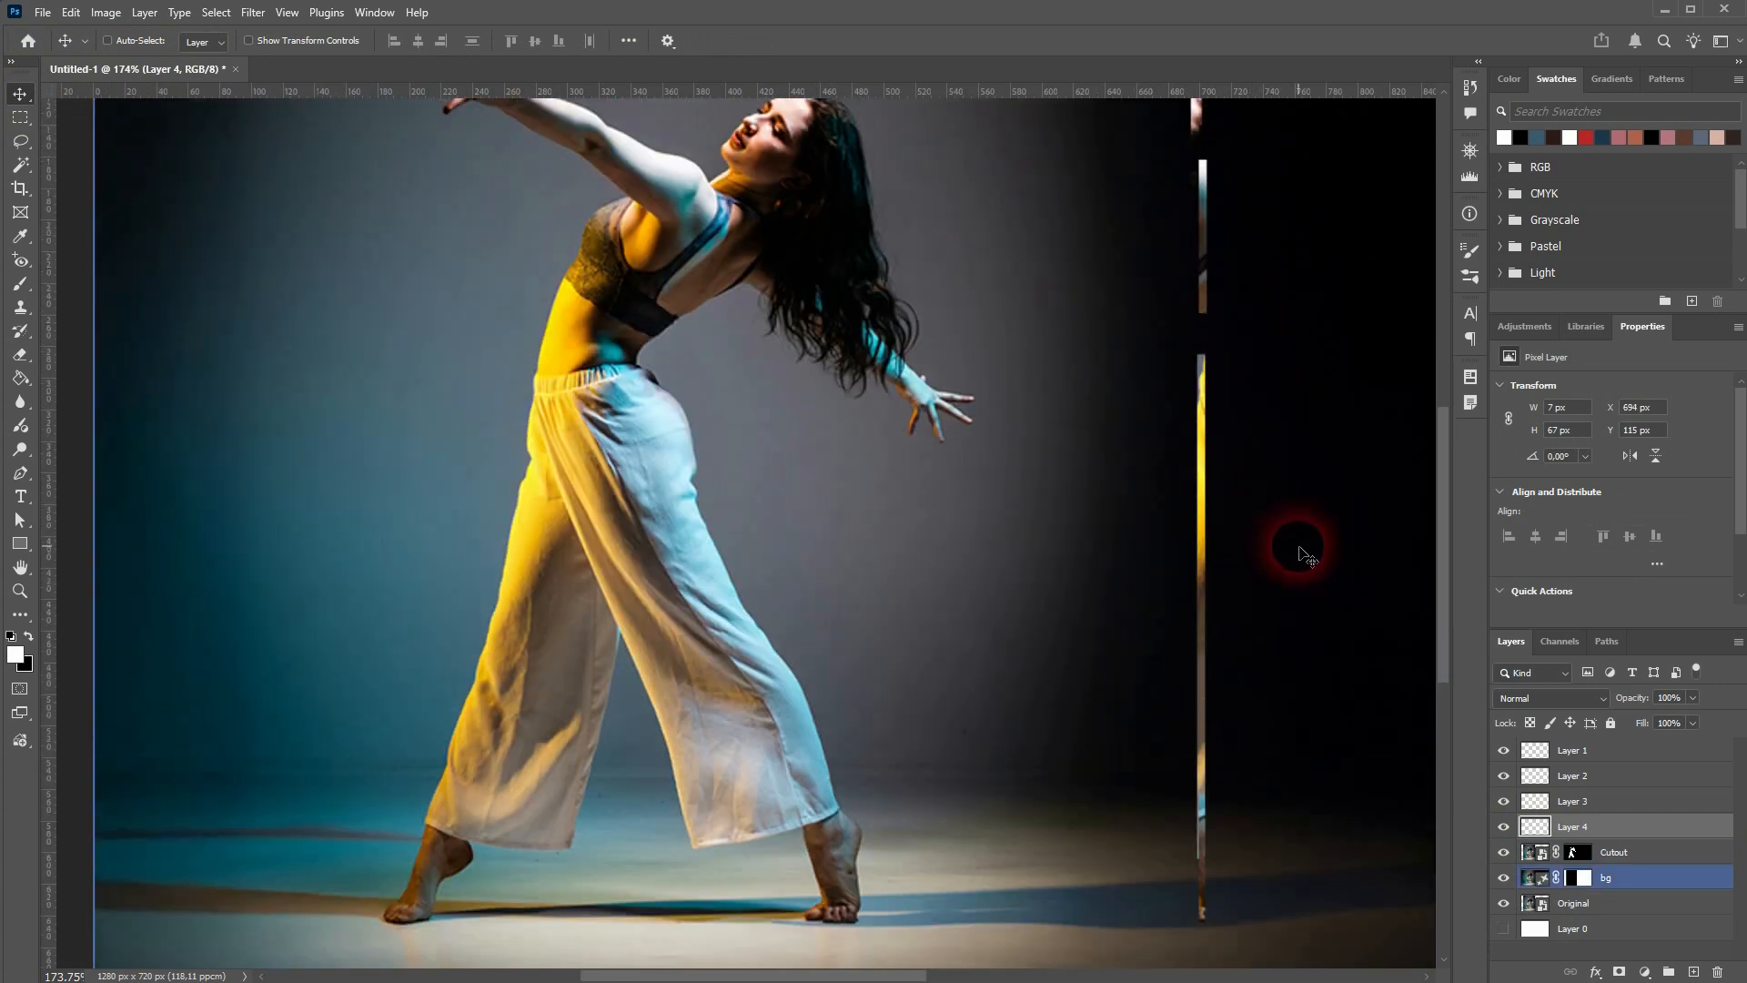
{"action": "scroll", "coordinate": [1329, 566], "scroll_direction": "down", "scroll_amount": 1}
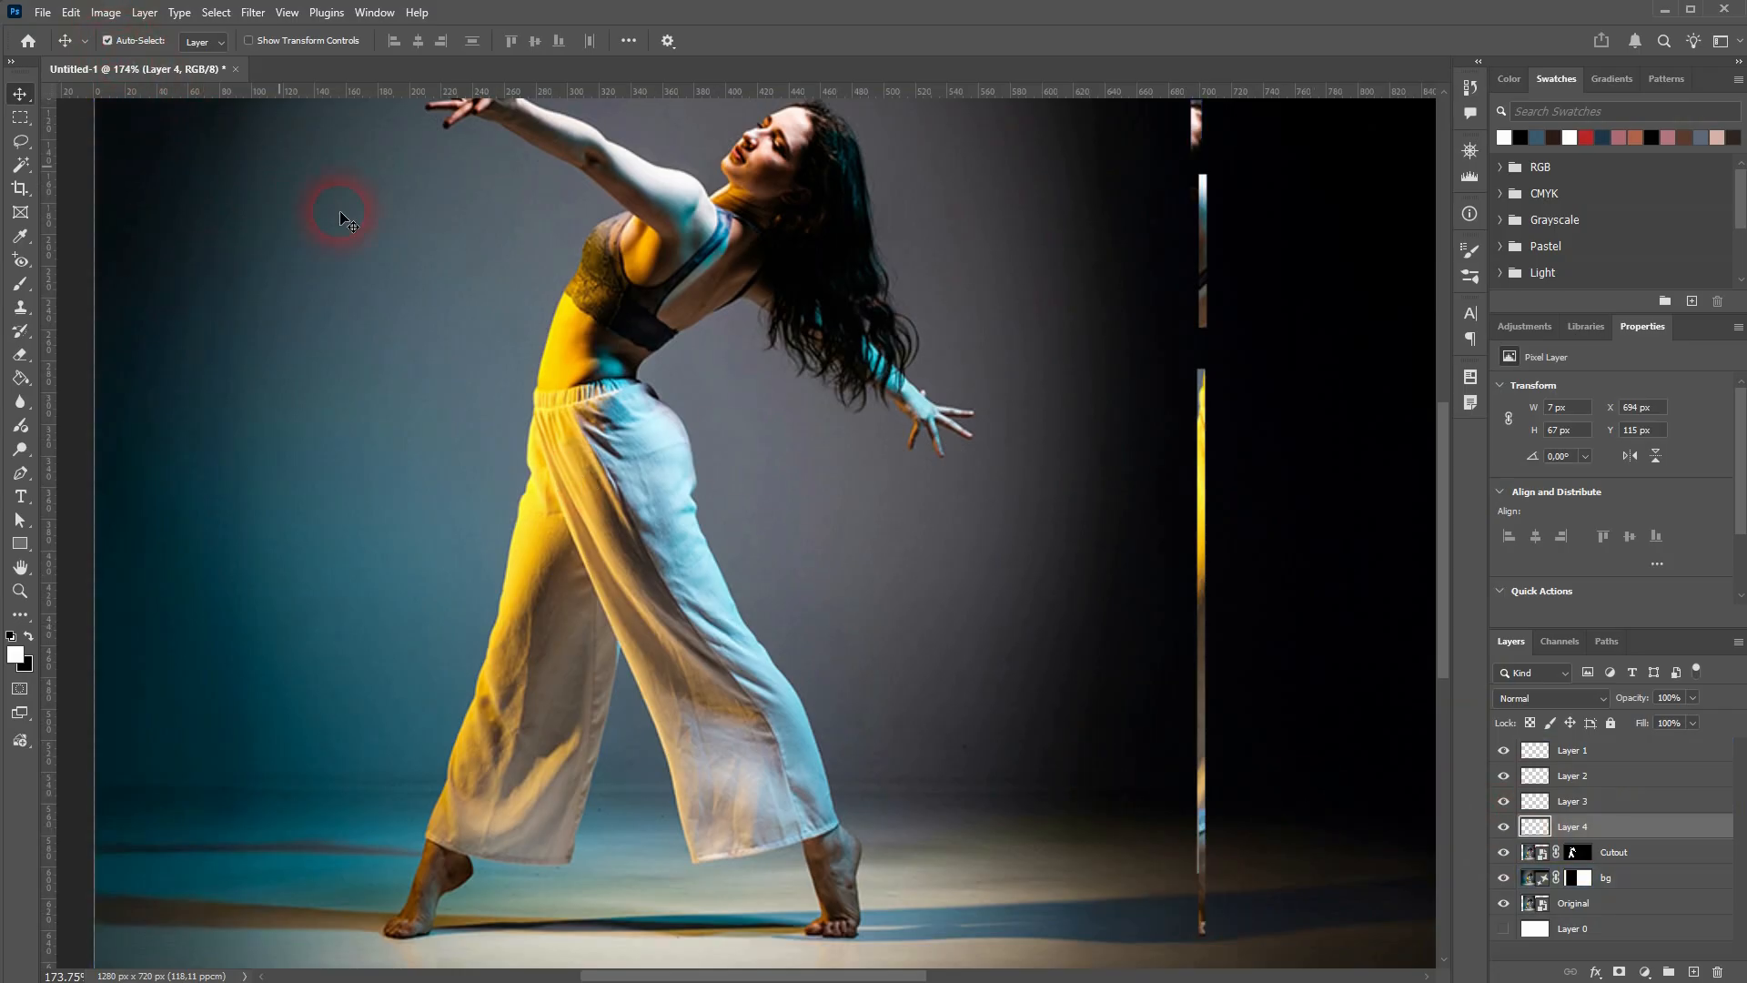
{"action": "left_click", "coordinate": [1202, 908]}
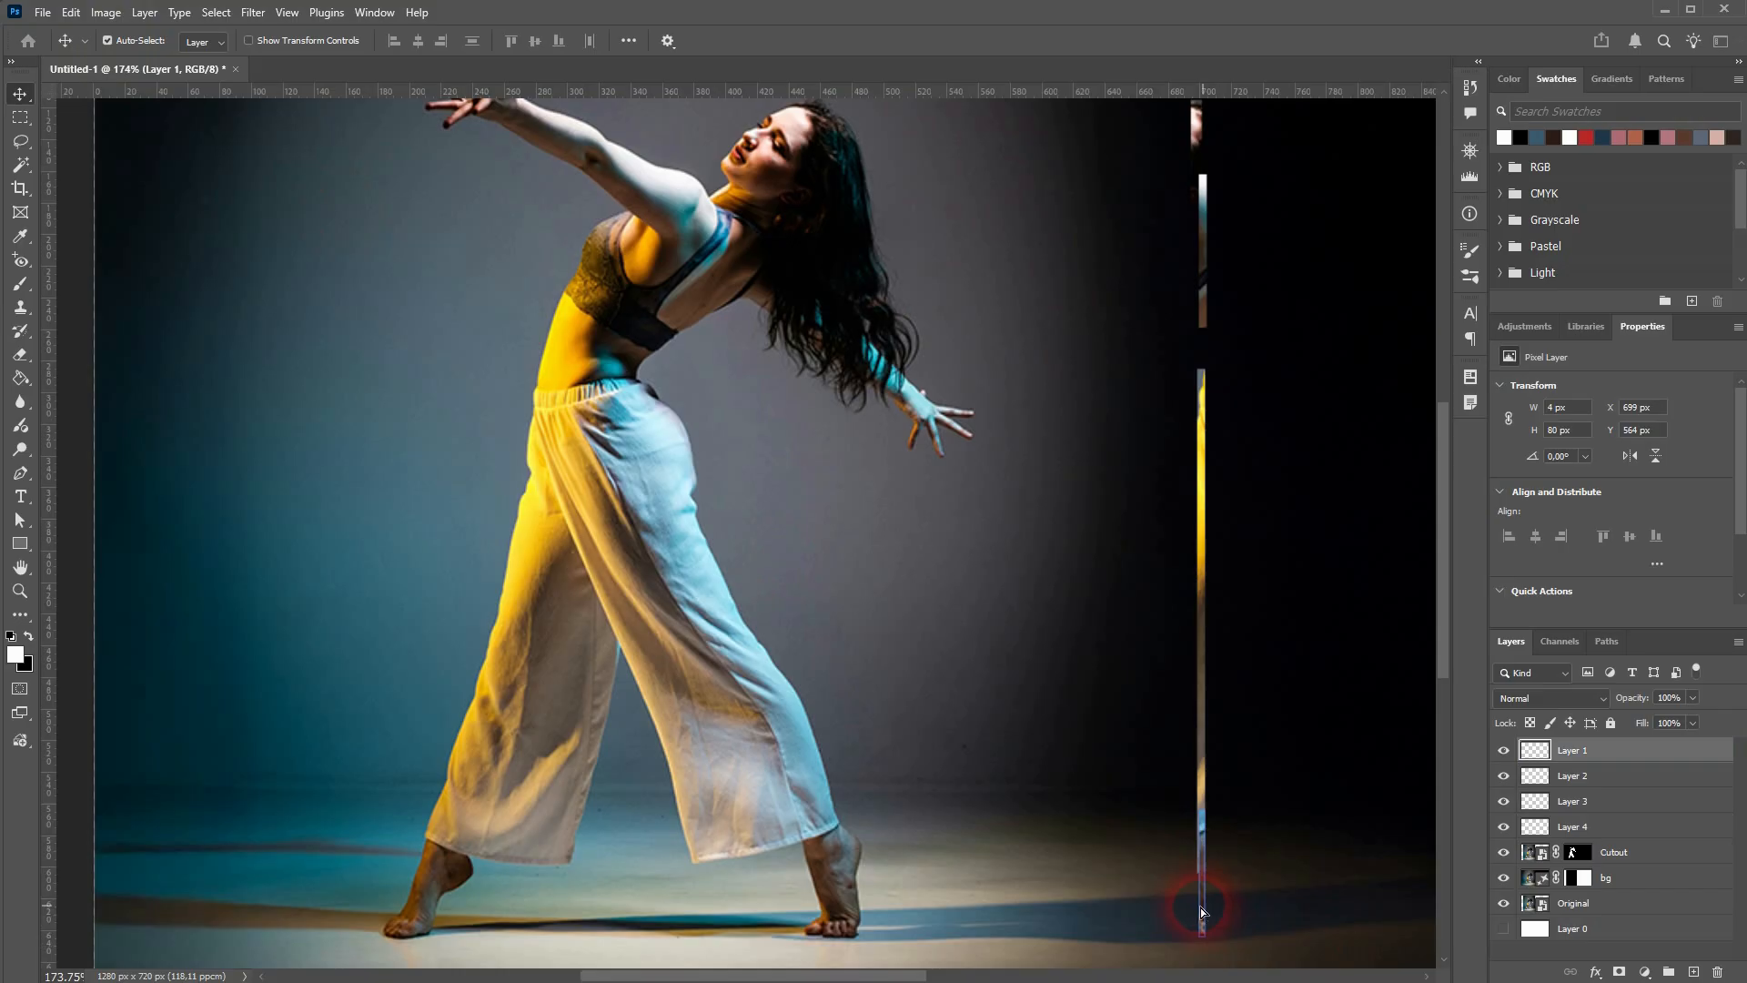
{"action": "left_click", "coordinate": [1231, 454]}
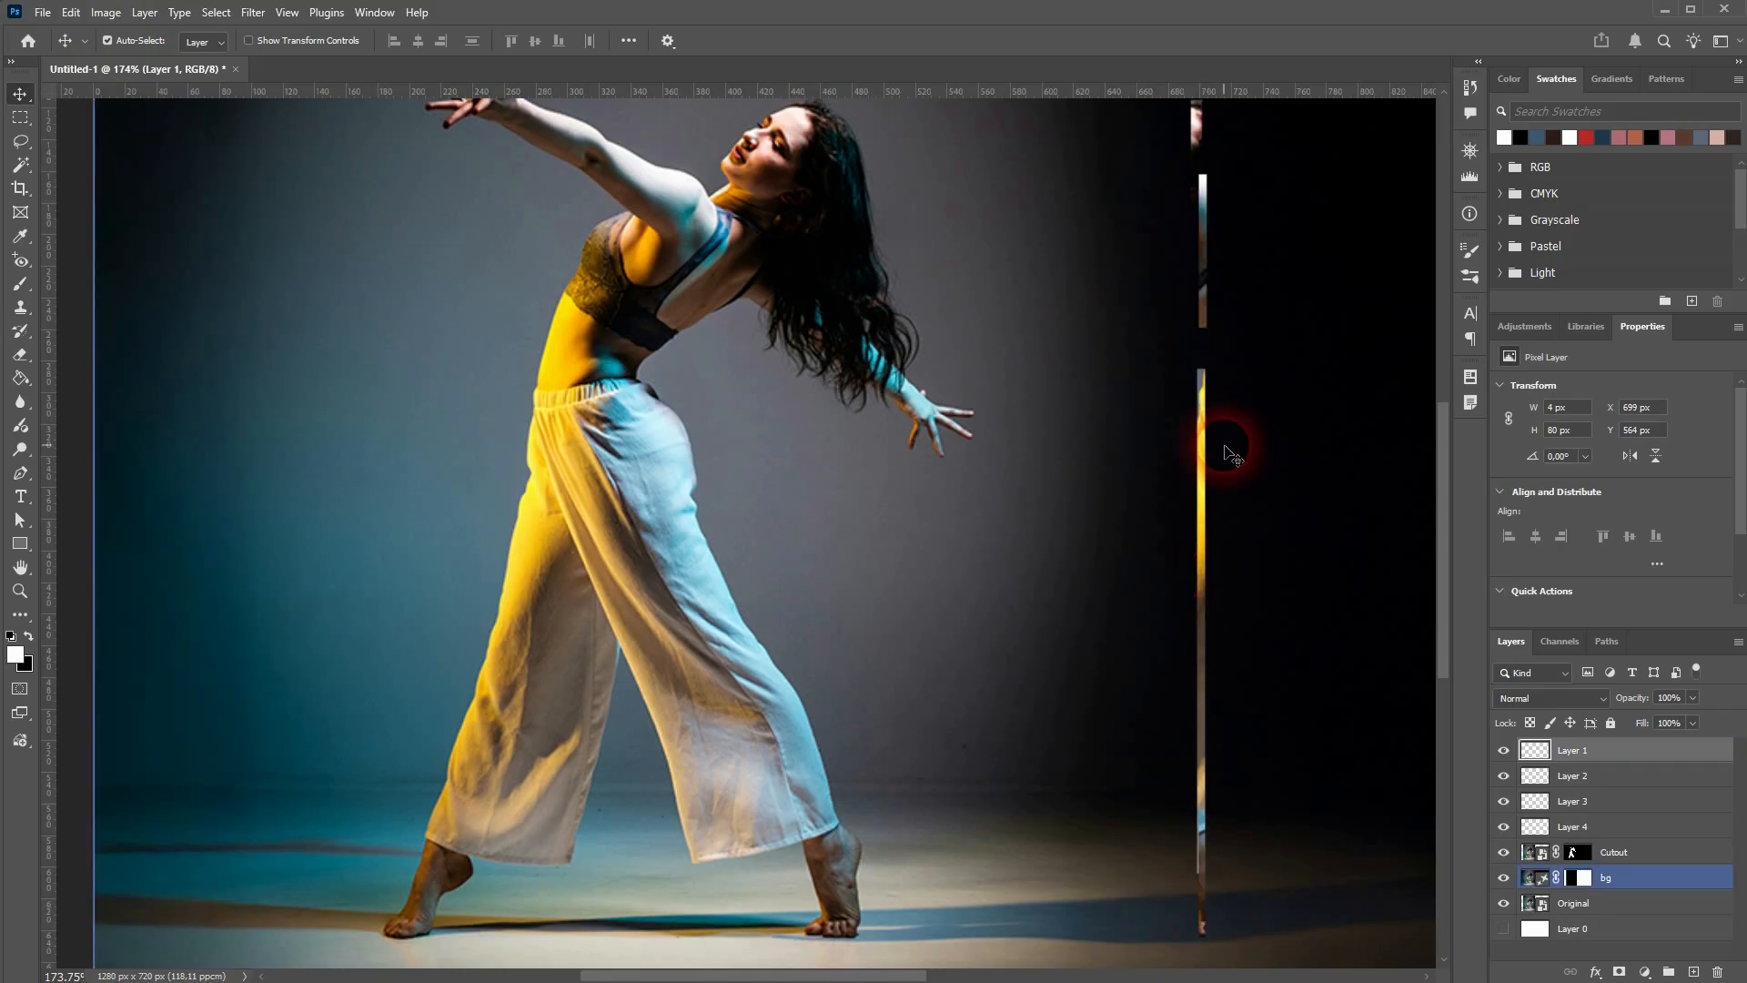
{"action": "left_click_drag", "start_coordinate": [1203, 304], "coordinate": [1205, 342]}
{"action": "left_click_drag", "start_coordinate": [1198, 135], "coordinate": [1201, 207]}
{"action": "scroll", "coordinate": [1247, 512], "scroll_direction": "down", "scroll_amount": 2}
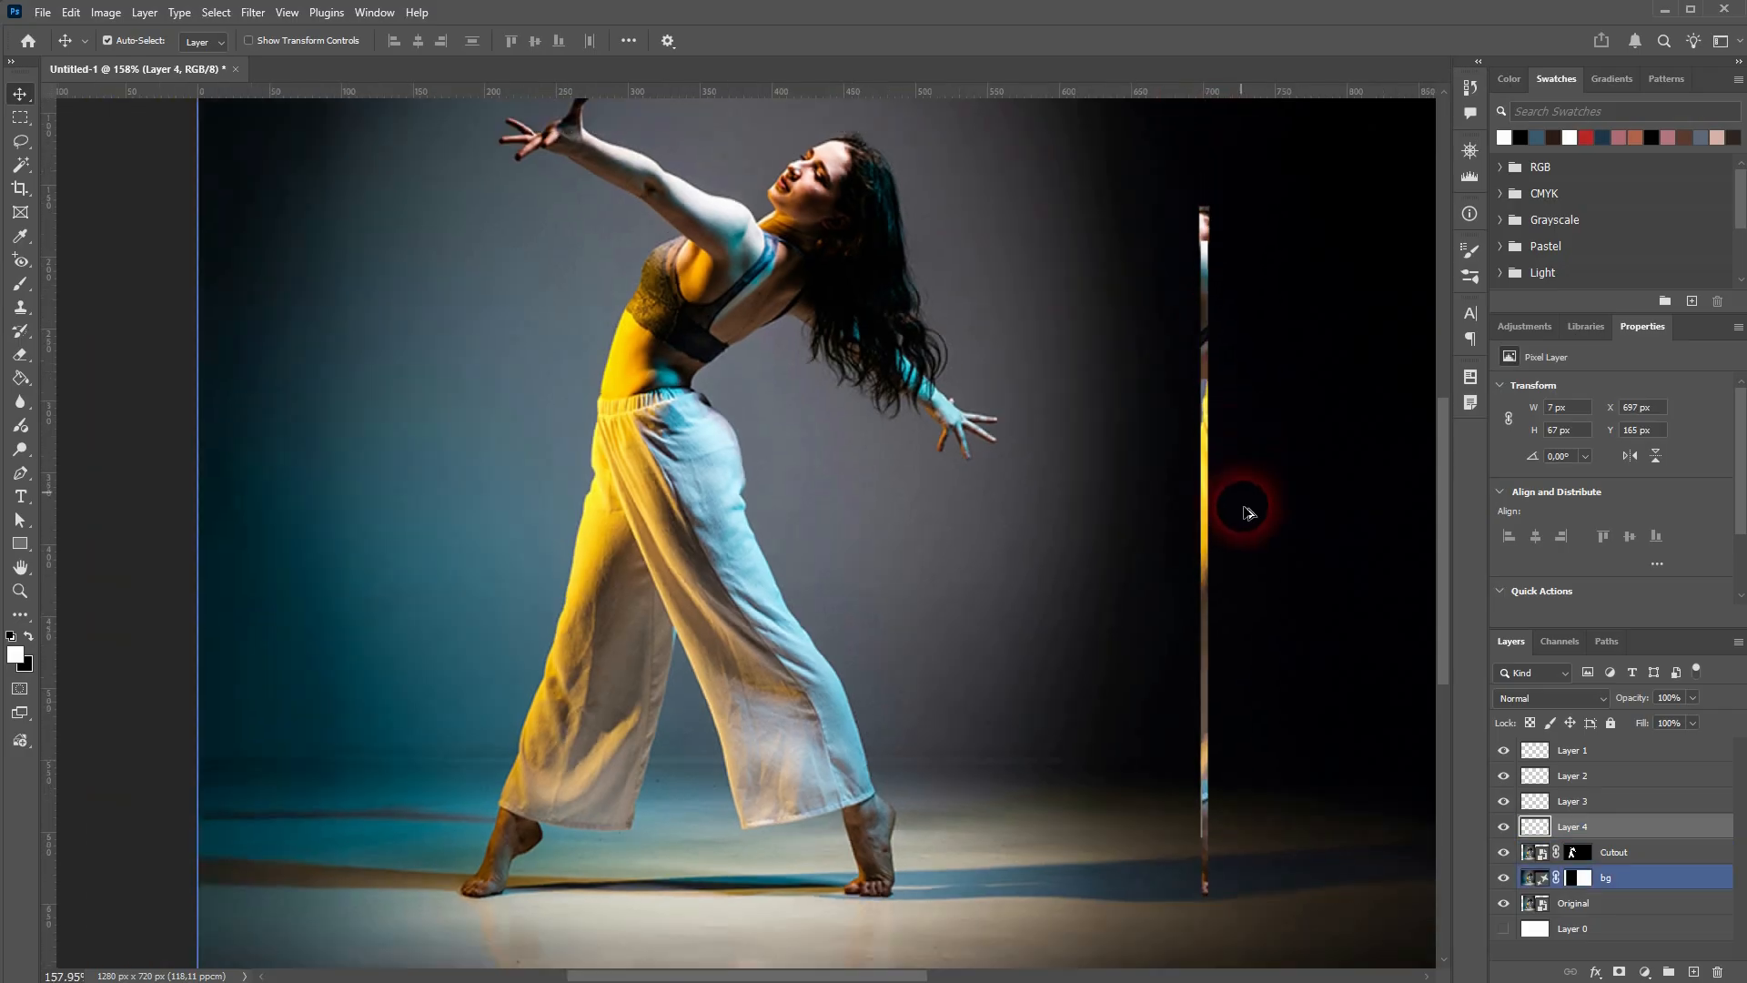
Turn off layer auto-selection and merge the four strip layers, Layer 1 through Layer 4, into one layer
{"action": "scroll", "coordinate": [1247, 512], "scroll_direction": "down", "scroll_amount": 4}
{"action": "scroll", "coordinate": [1308, 387], "scroll_direction": "up", "scroll_amount": 3}
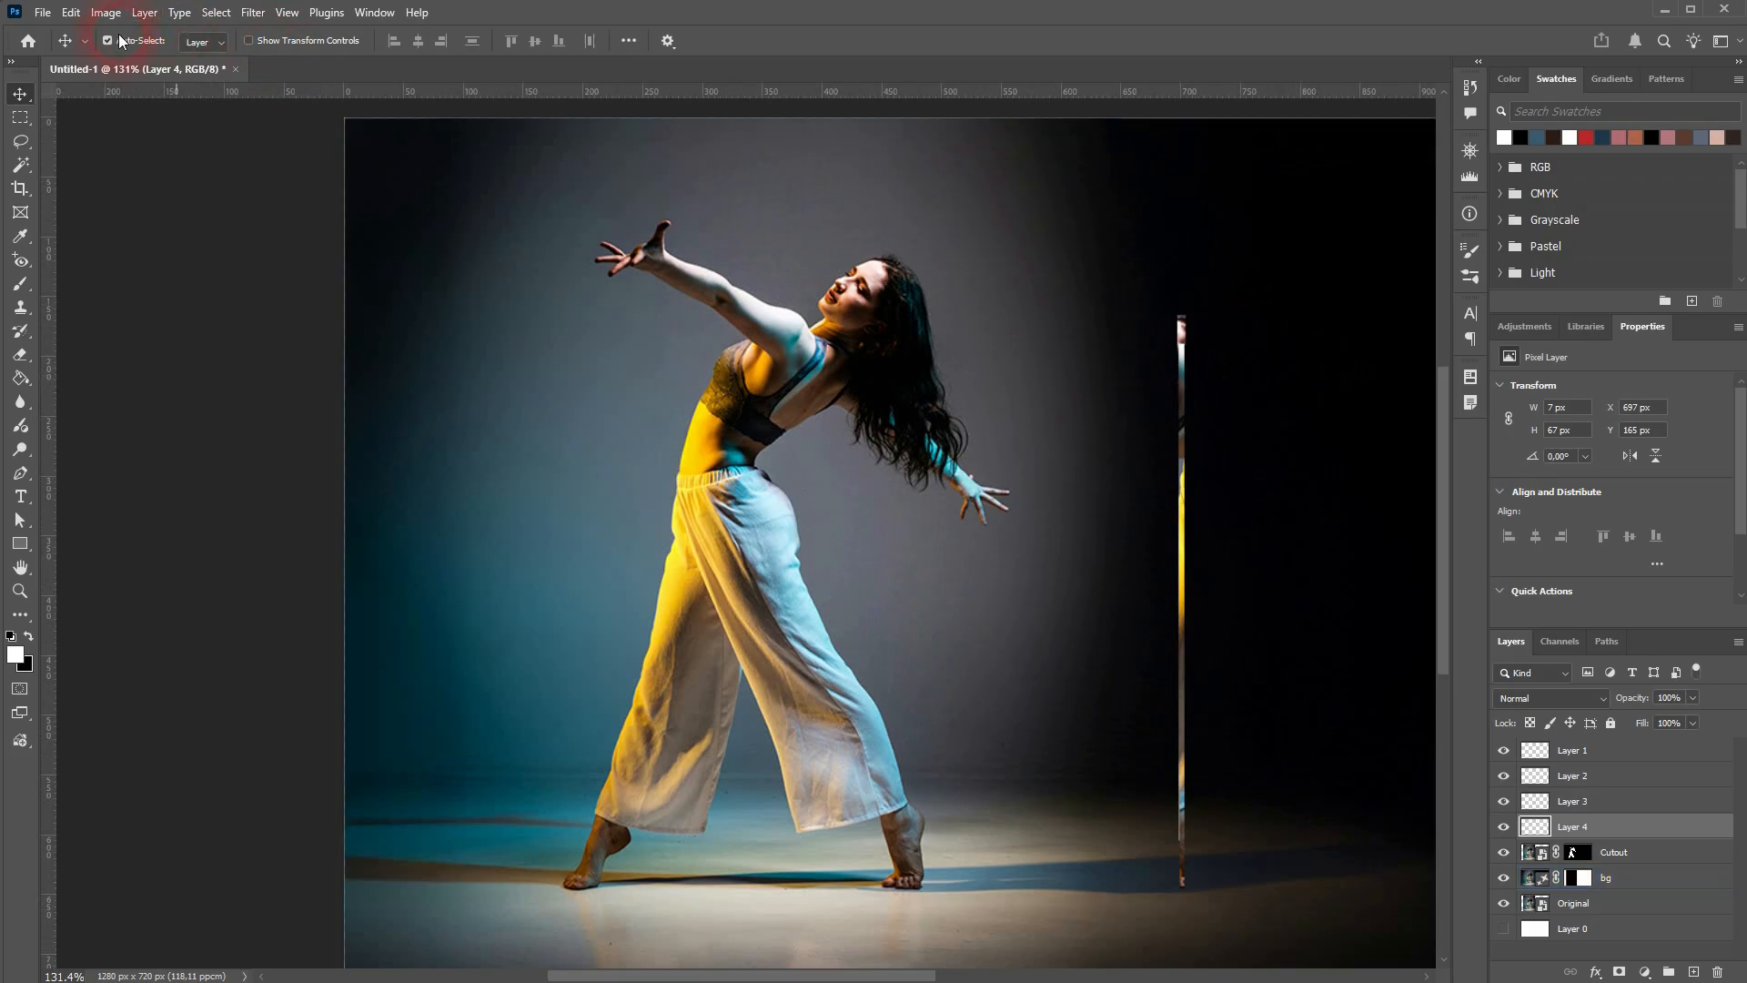
{"action": "left_click", "coordinate": [1635, 752], "text": "shift"}
{"action": "right_click", "coordinate": [1634, 752]}
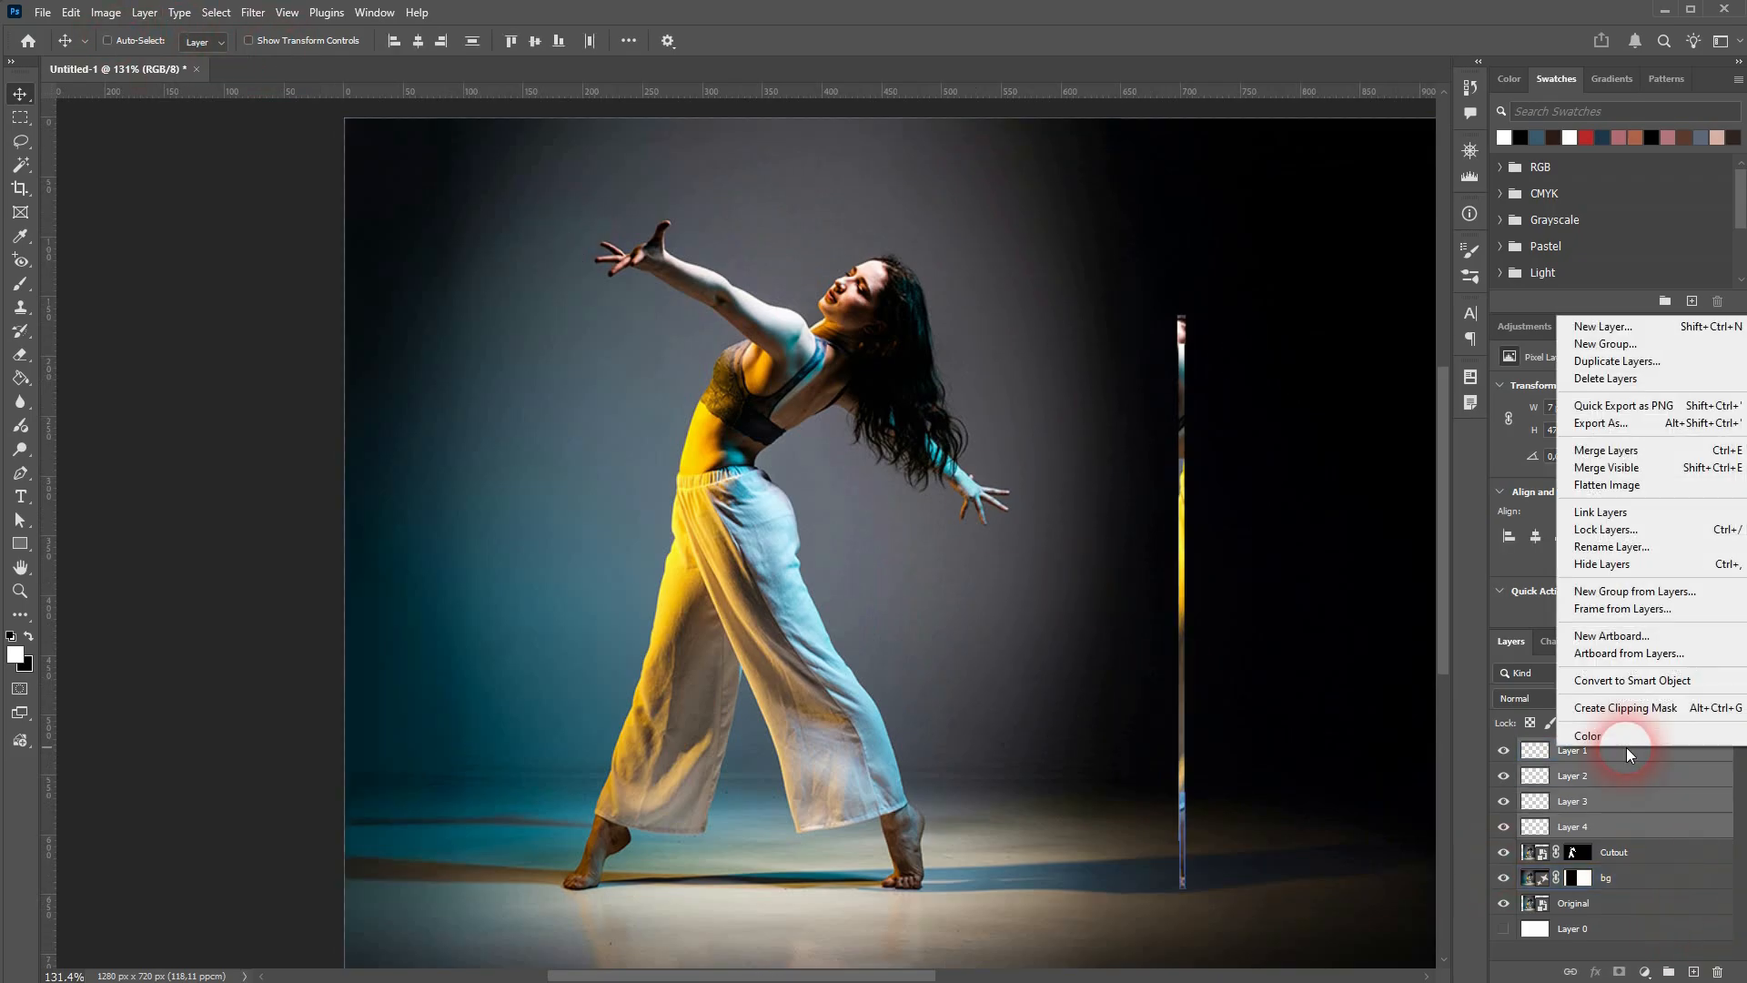
{"action": "left_click", "coordinate": [1602, 449]}
Free-transform the merged strip without keeping proportions, stretching it across the dancer to about 733 px wide and 566 px high
{"action": "key", "text": "ctrl+t"}
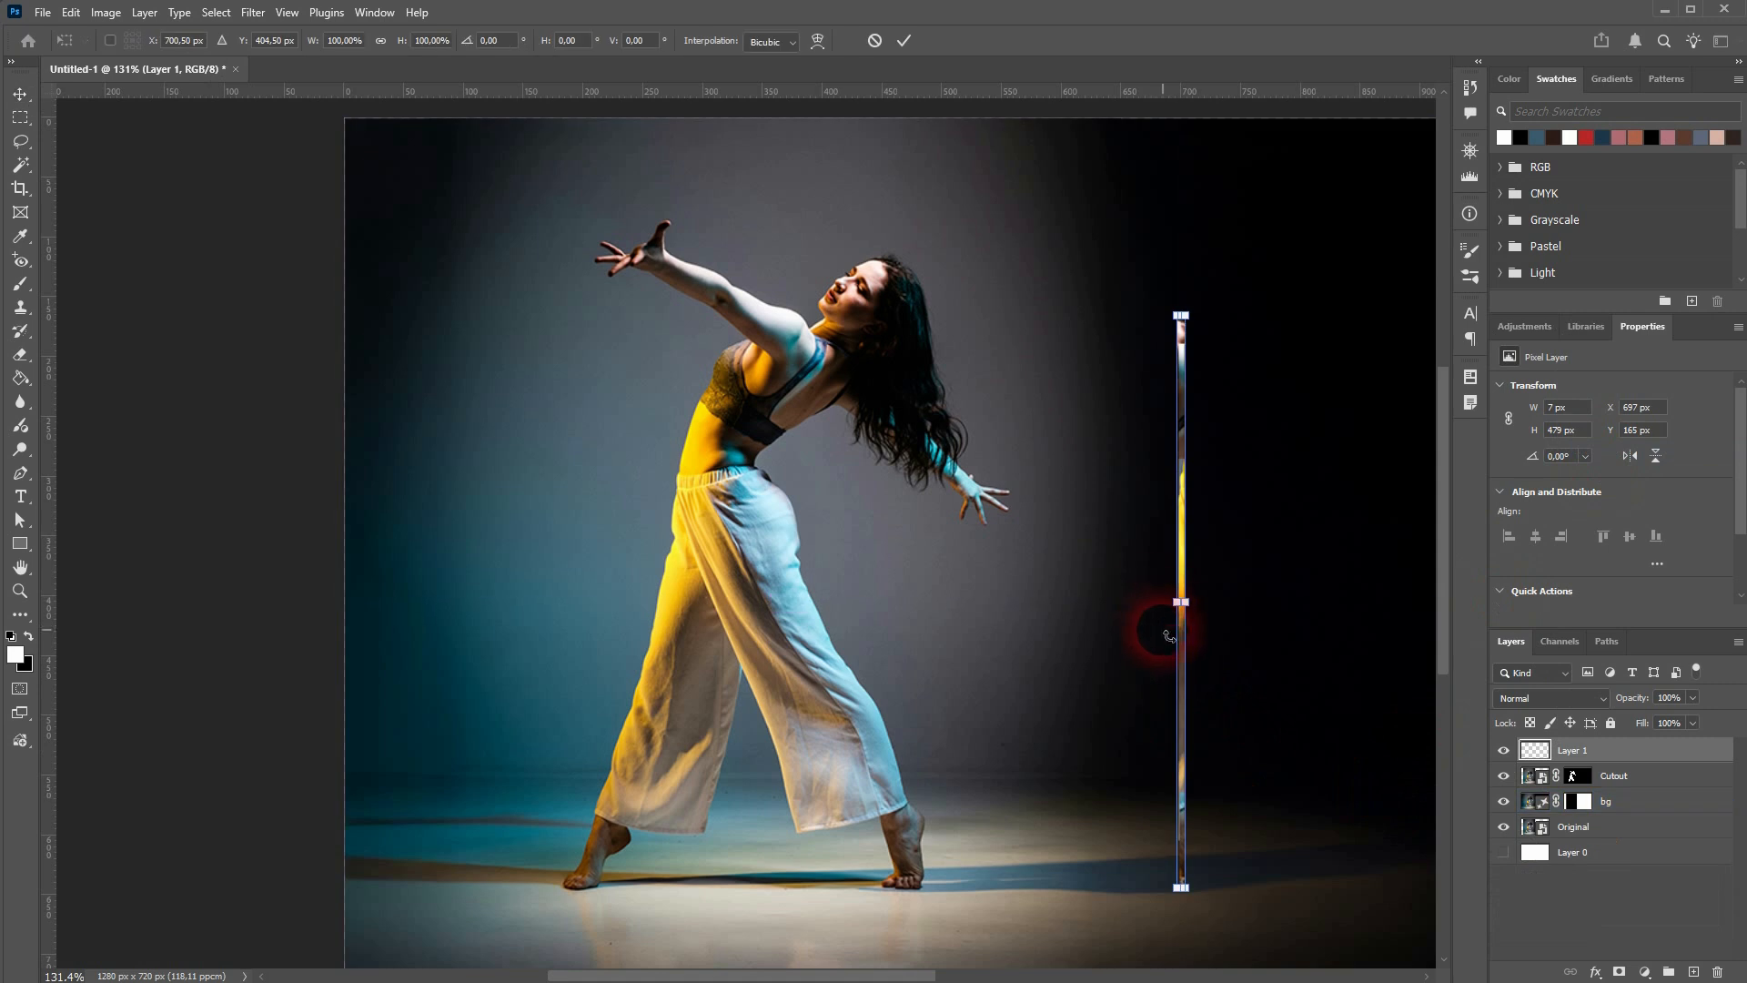
{"action": "left_click_drag", "start_coordinate": [1177, 617], "coordinate": [507, 641]}
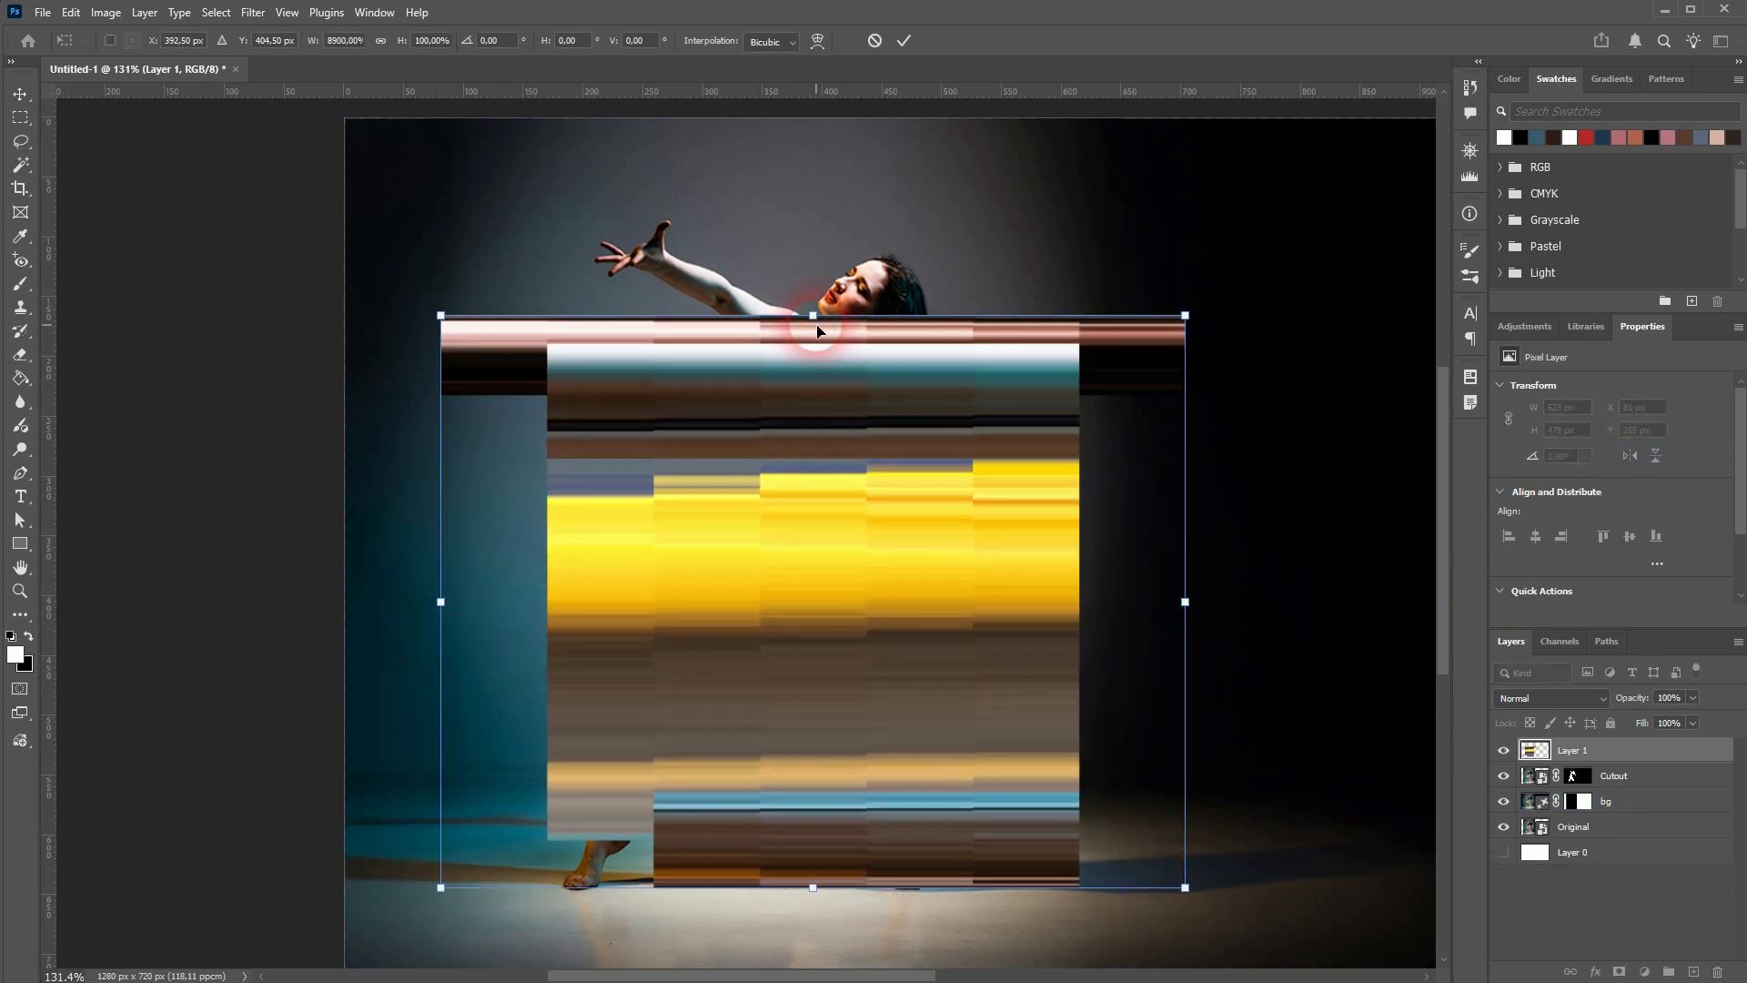
{"action": "left_click_drag", "start_coordinate": [823, 325], "coordinate": [816, 229]}
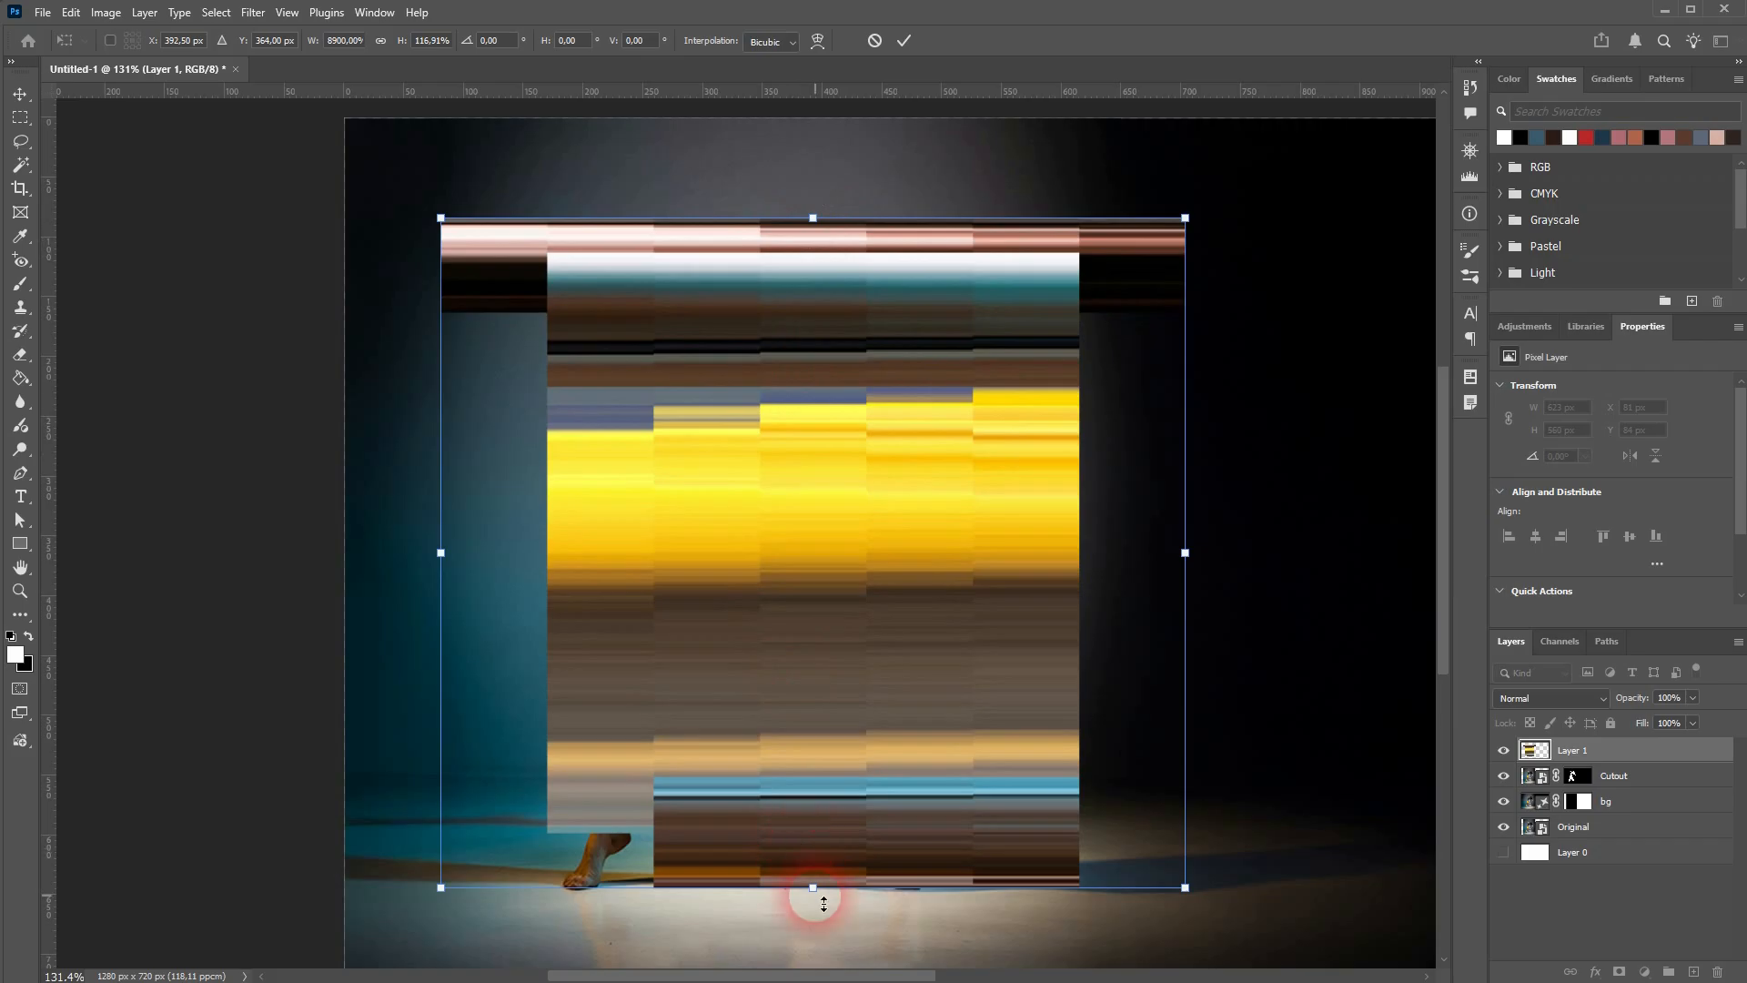
{"action": "left_click_drag", "start_coordinate": [445, 566], "coordinate": [310, 551]}
{"action": "left_click_drag", "start_coordinate": [752, 899], "coordinate": [746, 906]}
{"action": "double_click", "coordinate": [1019, 590]}
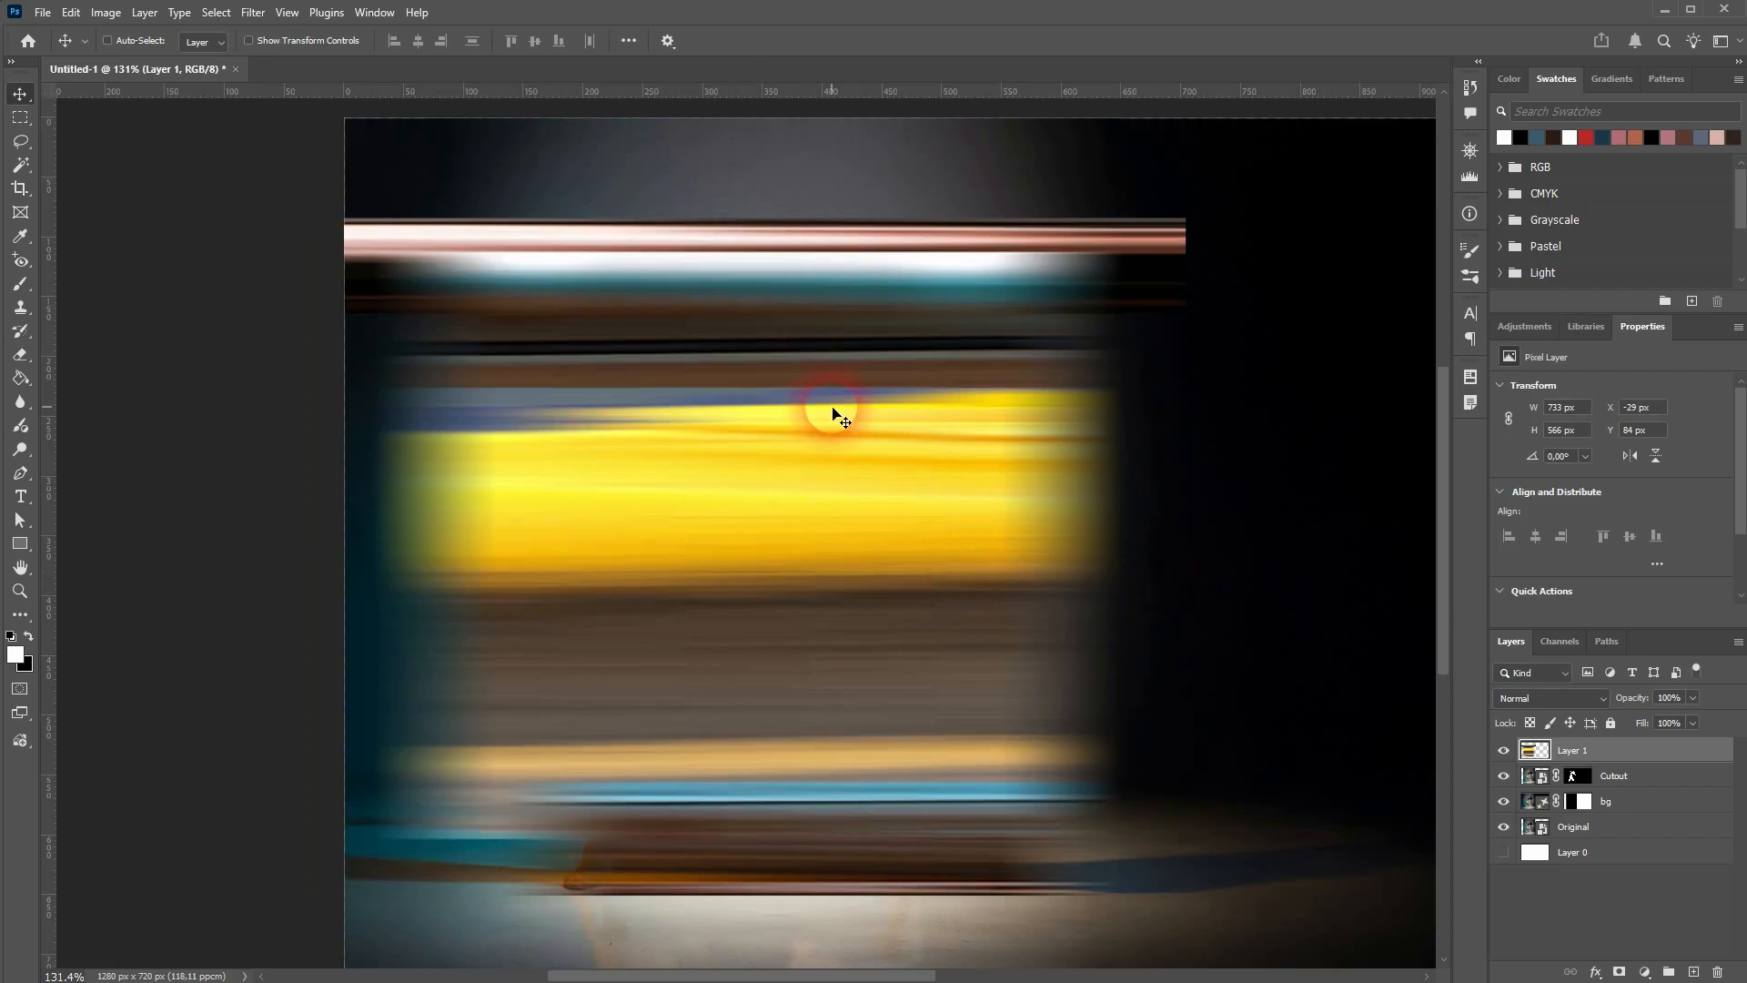
Copy a single-pixel column of the stretched strip at about X 378 px to a new layer, and delete the stretched Layer 1
{"action": "left_click", "coordinate": [20, 118]}
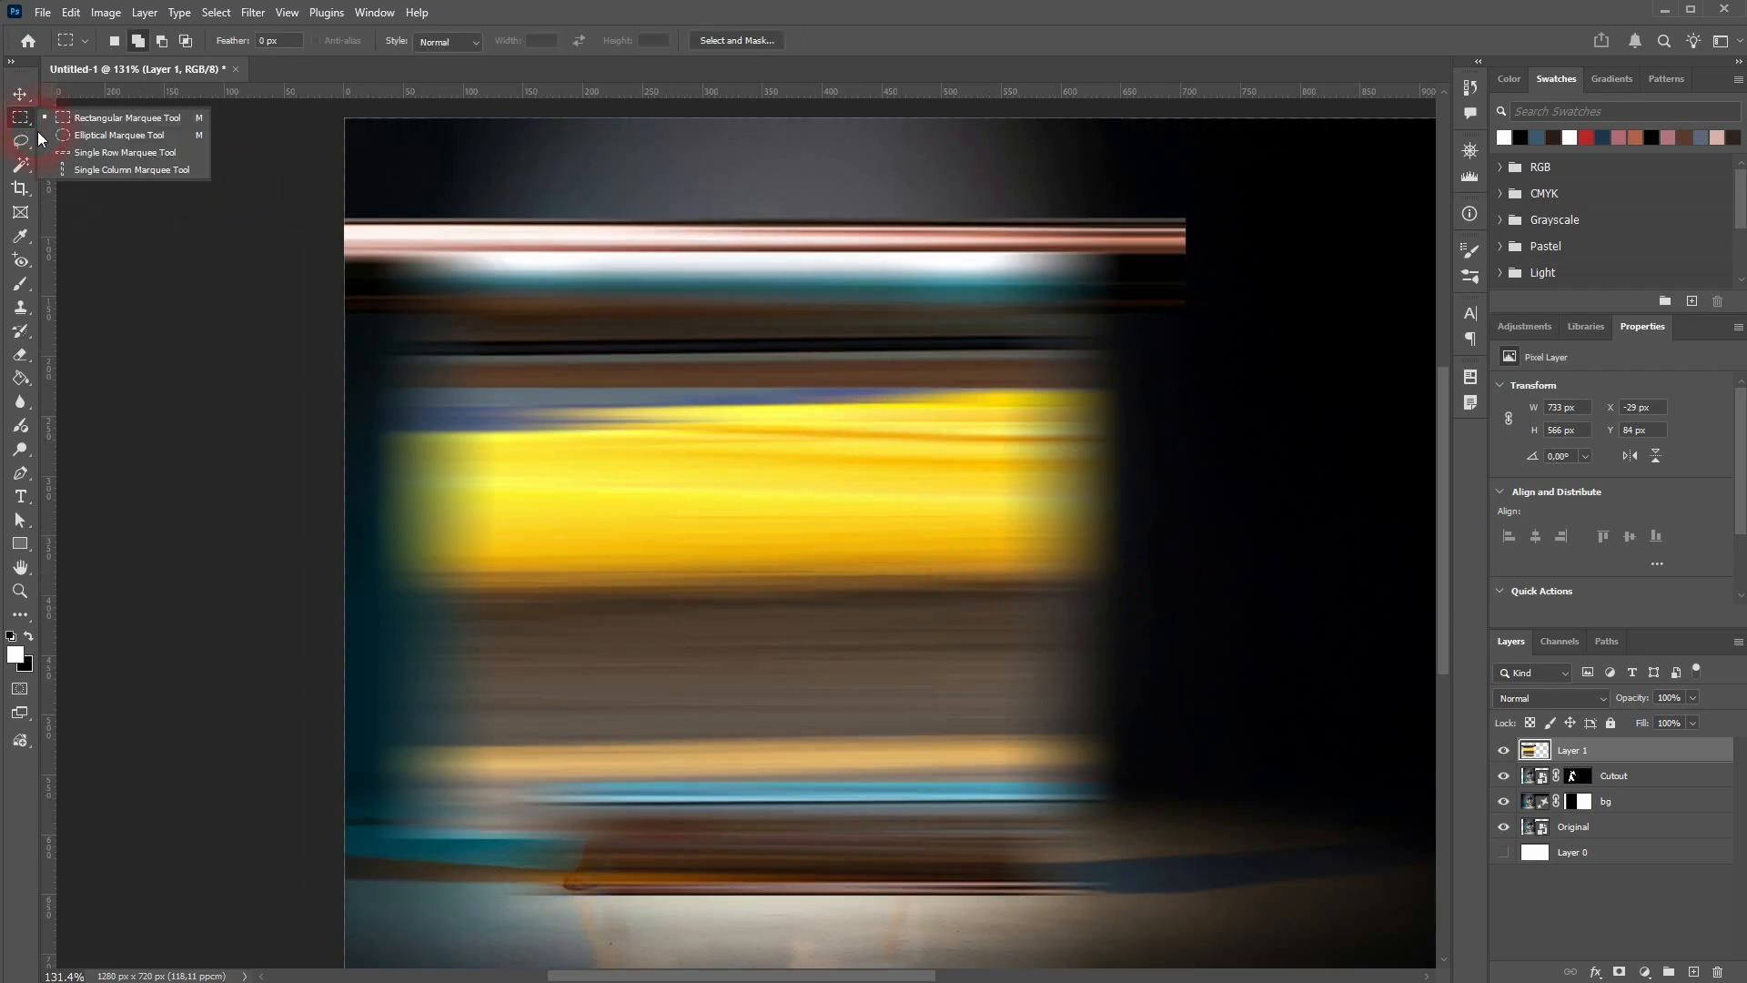
{"action": "left_click", "coordinate": [124, 170]}
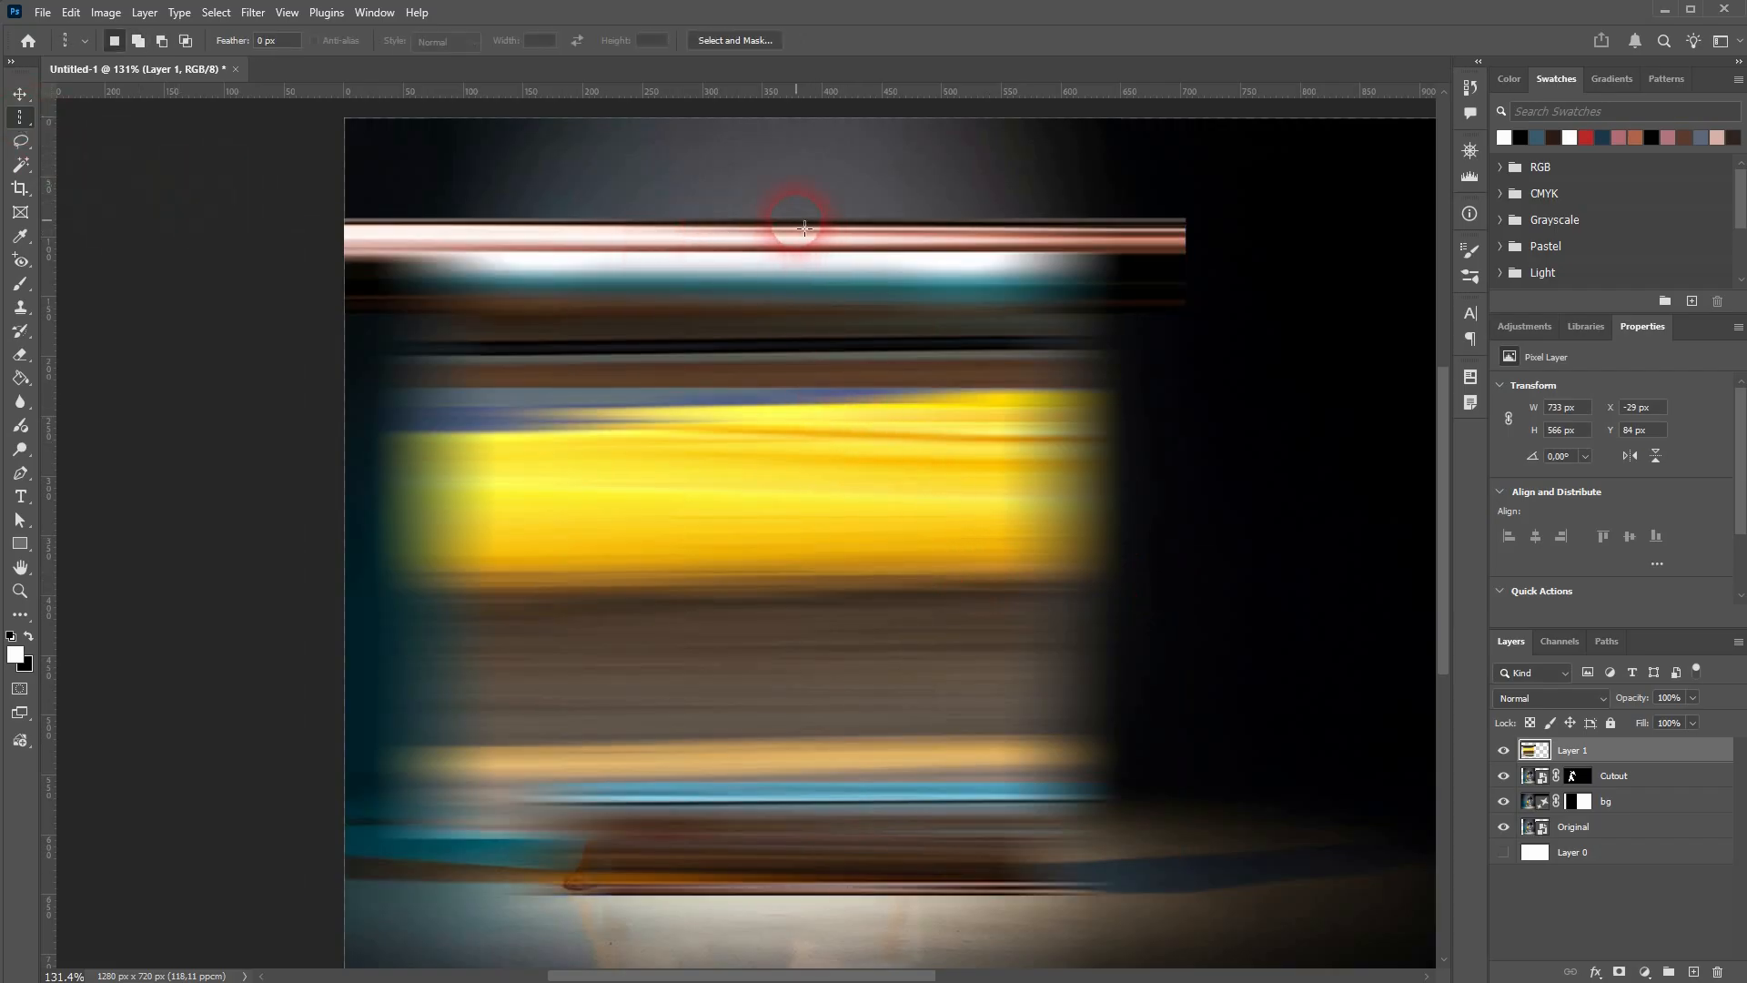
{"action": "left_click_drag", "start_coordinate": [804, 227], "coordinate": [798, 218]}
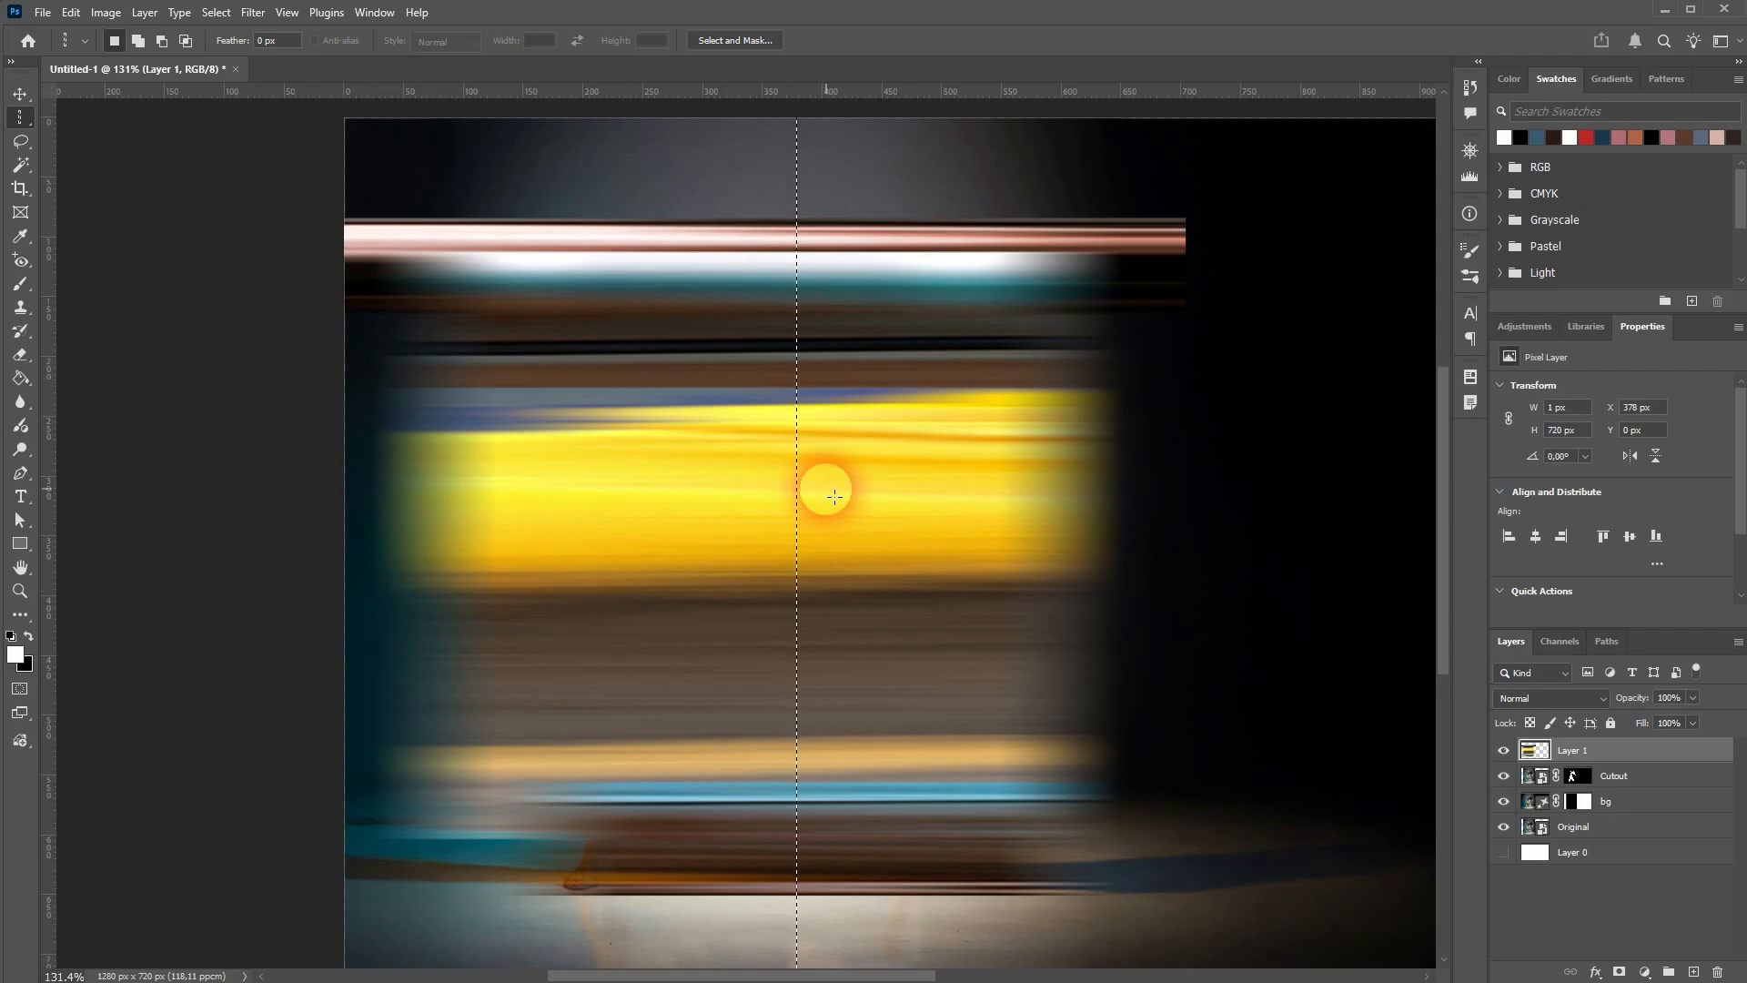
{"action": "key", "text": "ctrl+j"}
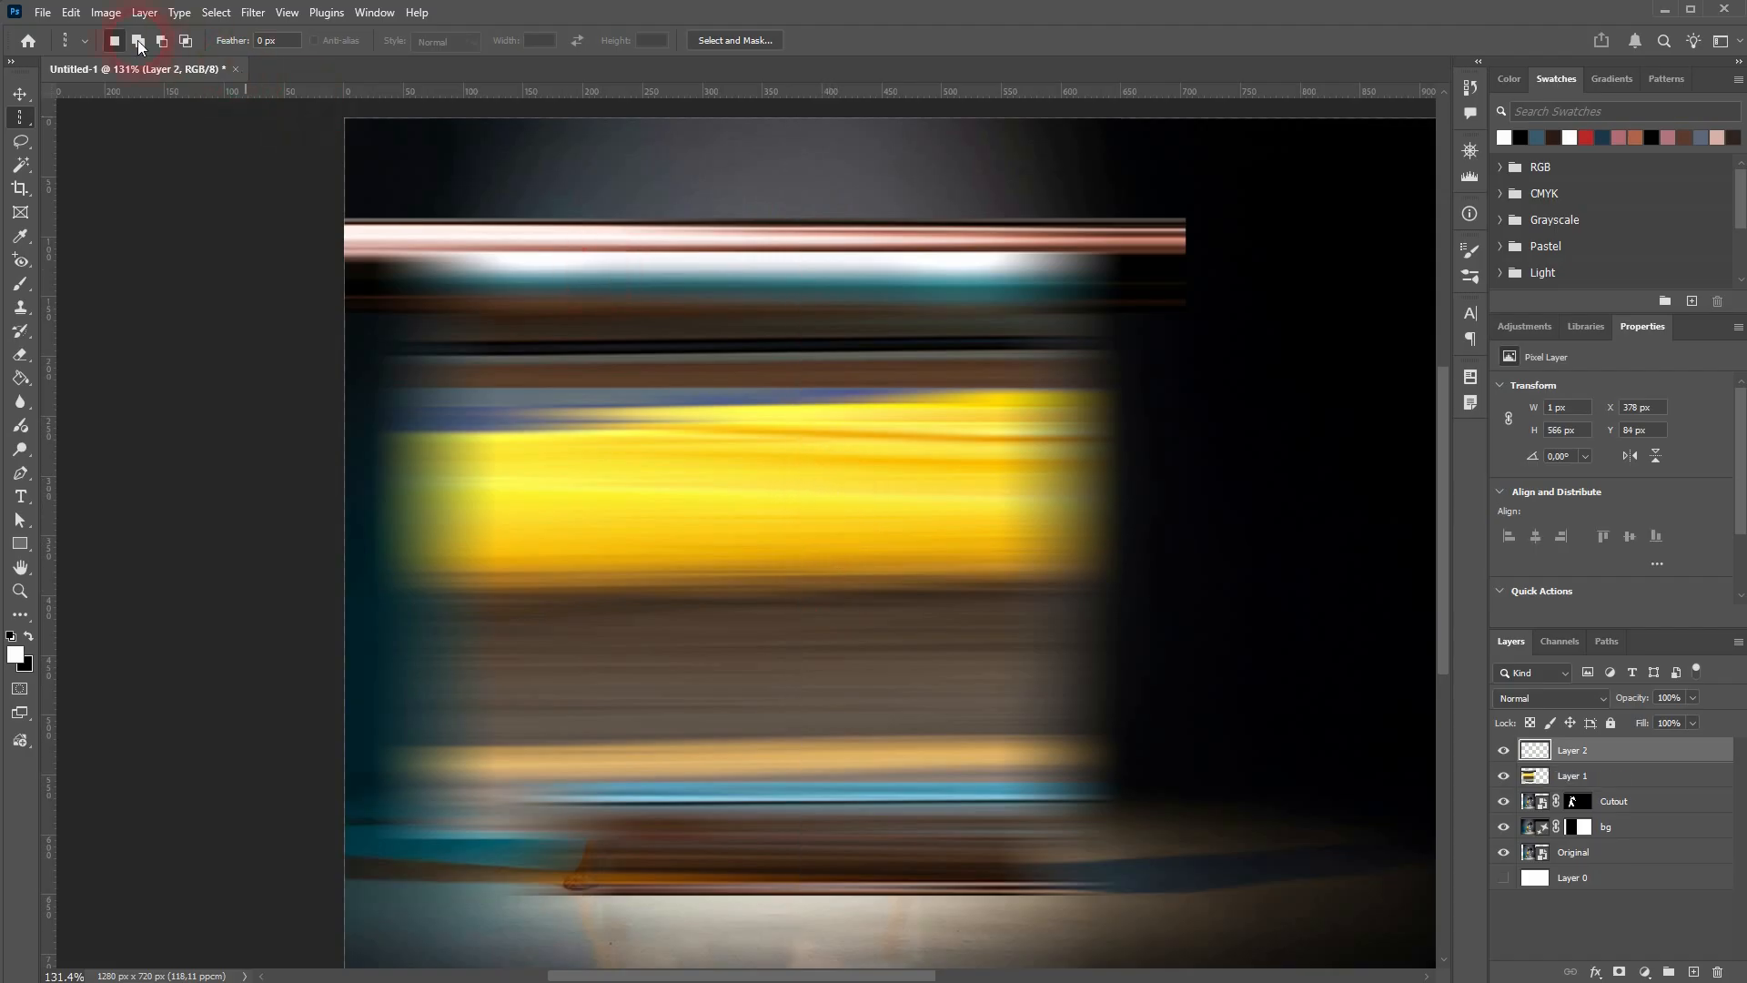
{"action": "left_click", "coordinate": [21, 100]}
{"action": "left_click", "coordinate": [1583, 775]}
{"action": "key", "text": "Delete"}
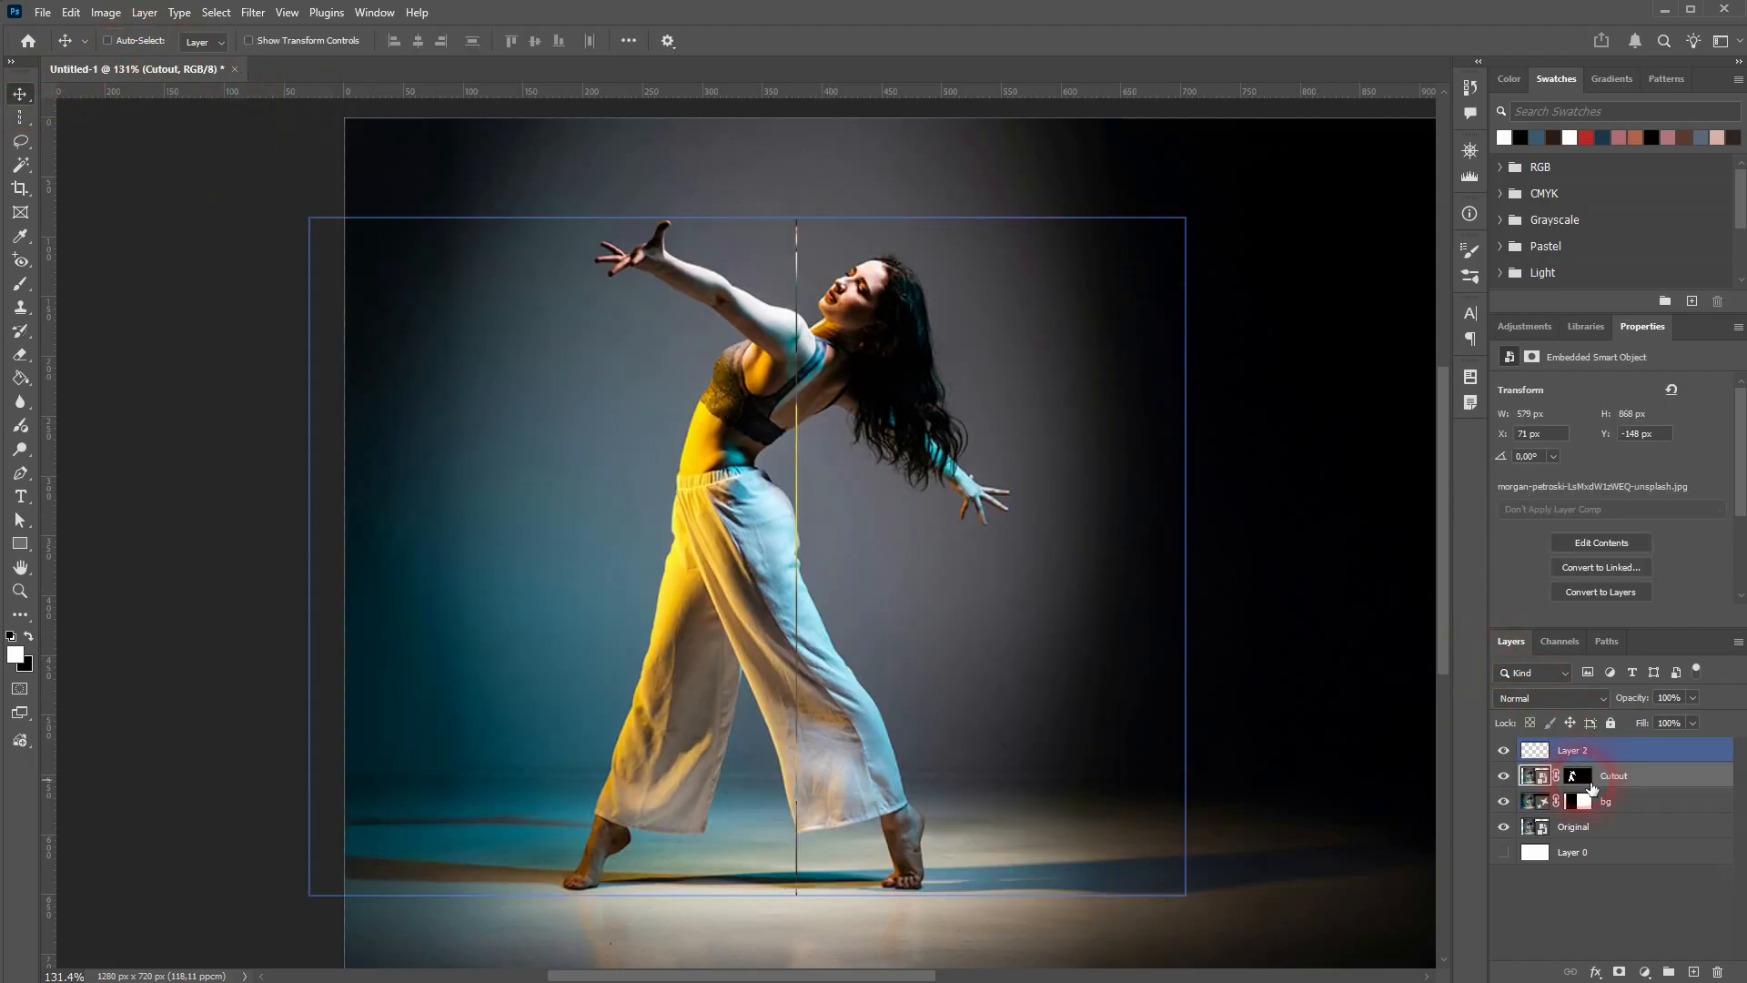
Rename the single-column layer as "pixel stretch"
{"action": "left_click", "coordinate": [1604, 755]}
{"action": "double_click", "coordinate": [1586, 752]}
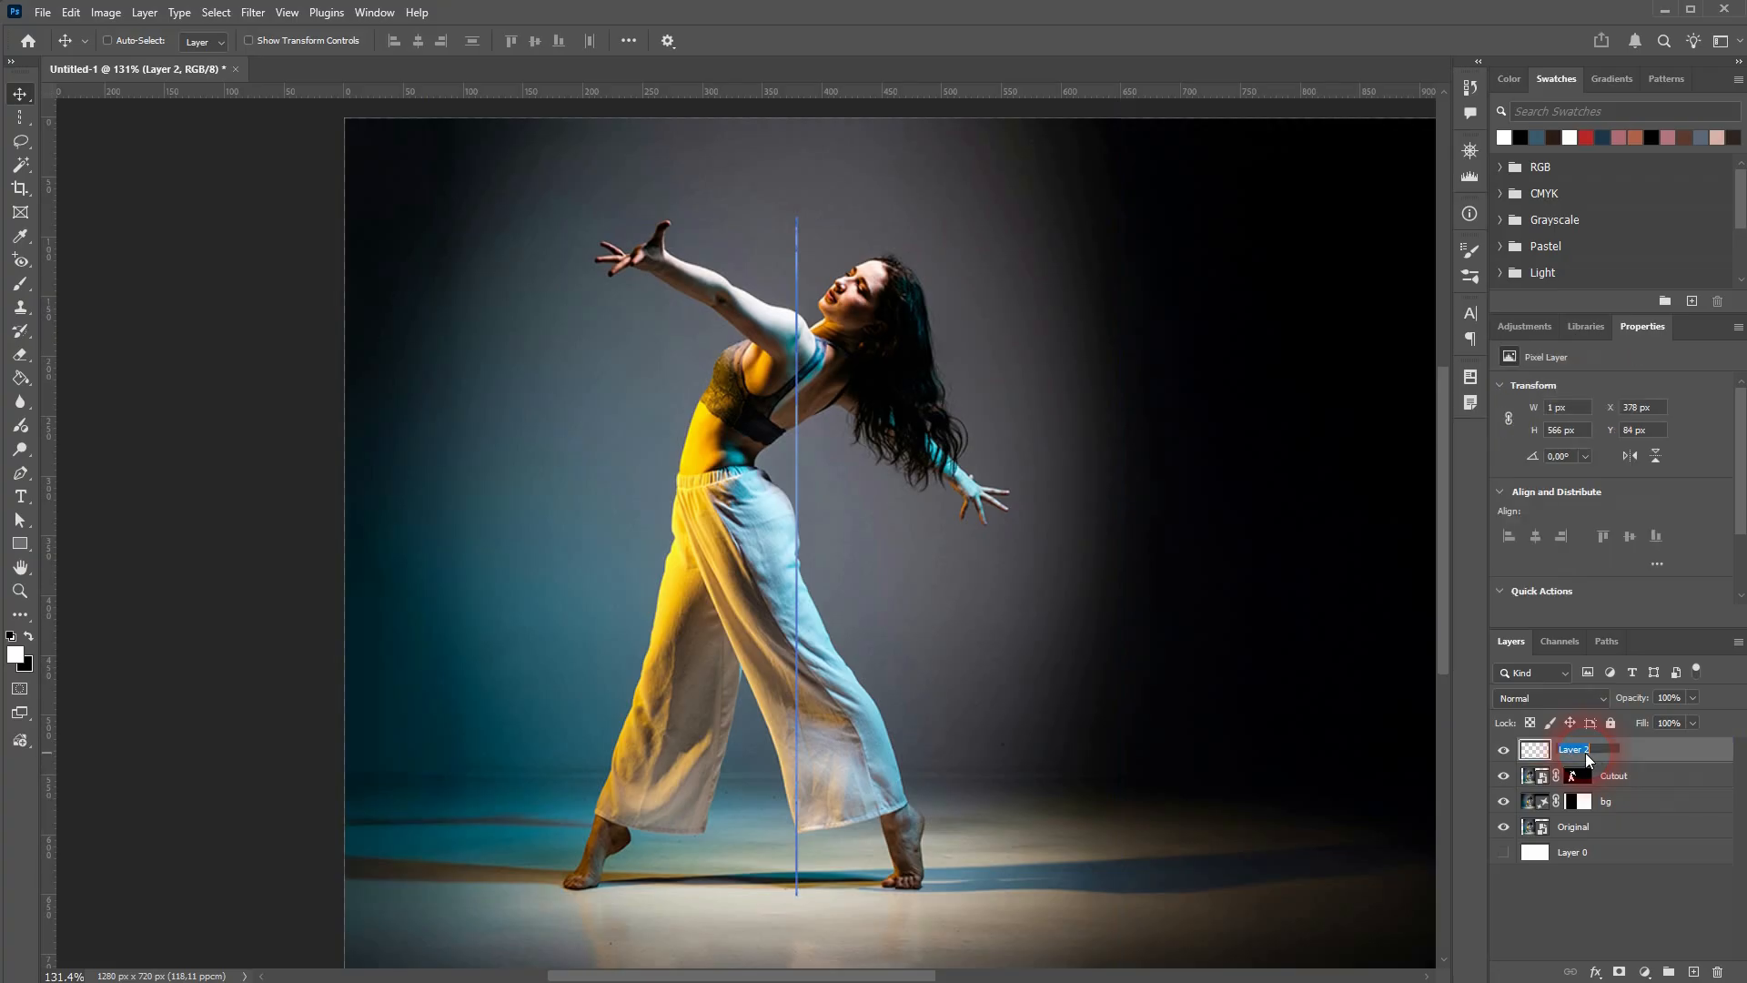
{"action": "type", "text": "pixel stretch"}
Stretch the single-pixel column horizontally across the full canvas width of 1280 px, keeping its height
{"action": "scroll", "coordinate": [870, 448], "scroll_direction": "down", "scroll_amount": 5}
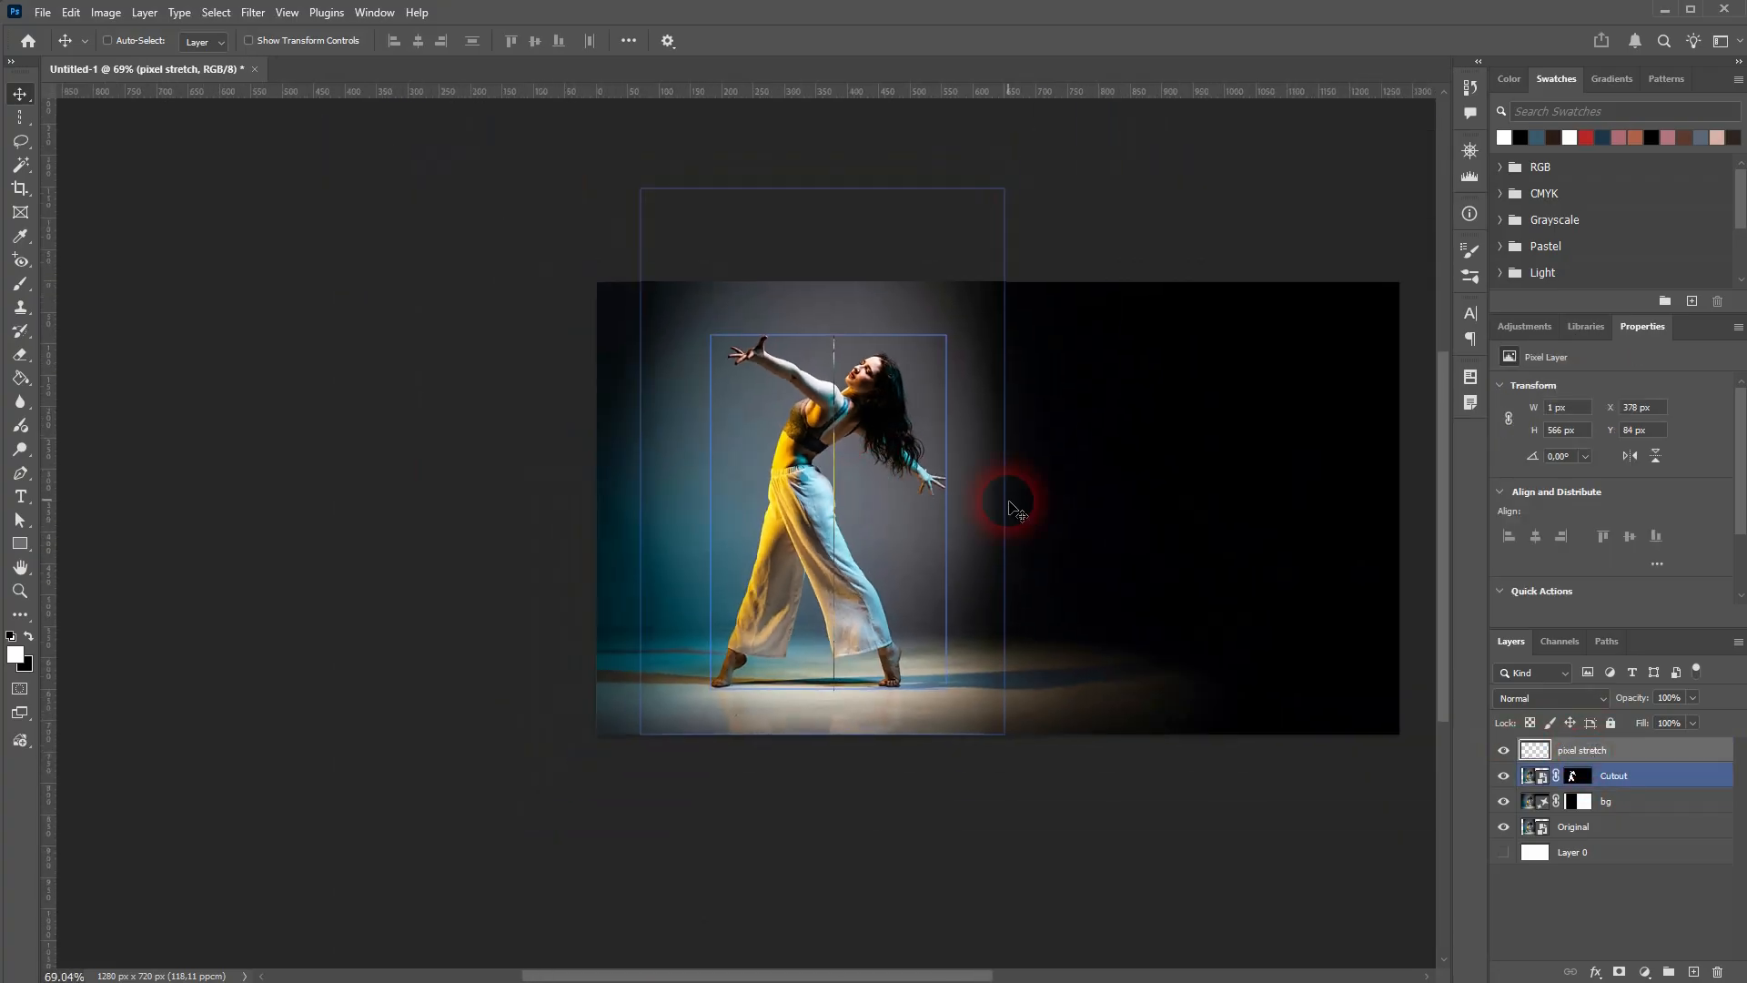
{"action": "key", "text": "ctrl+t"}
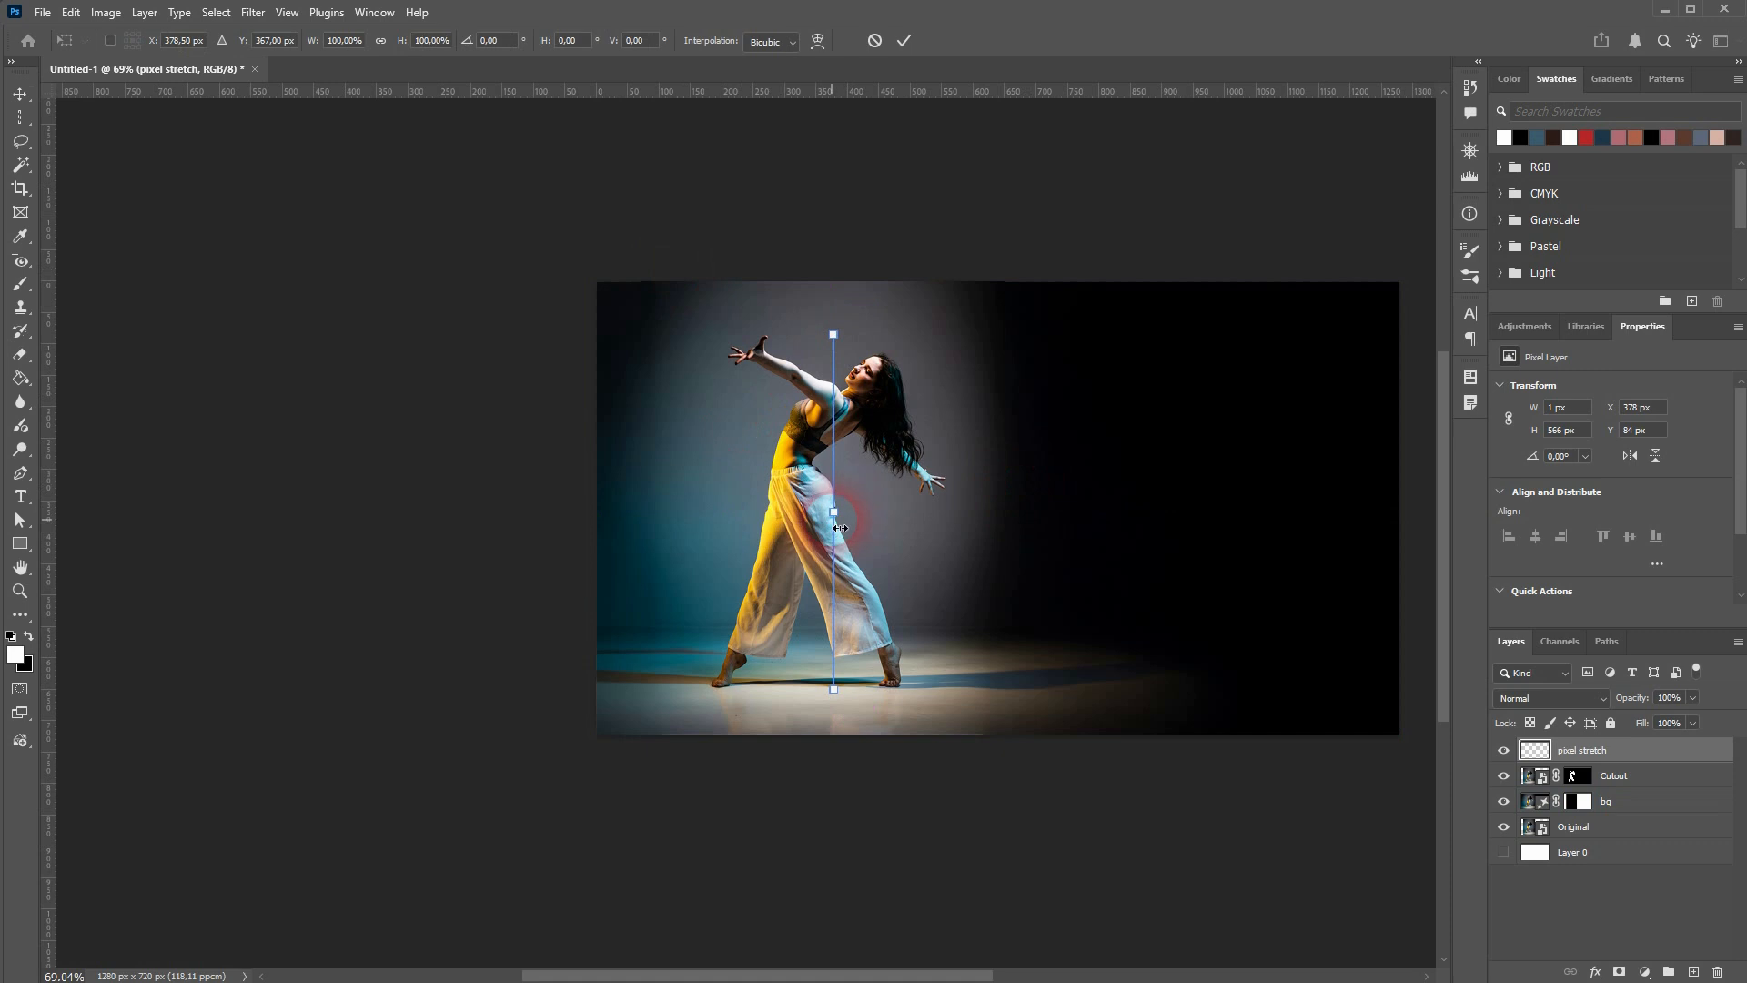
{"action": "left_click_drag", "start_coordinate": [839, 528], "coordinate": [597, 515]}
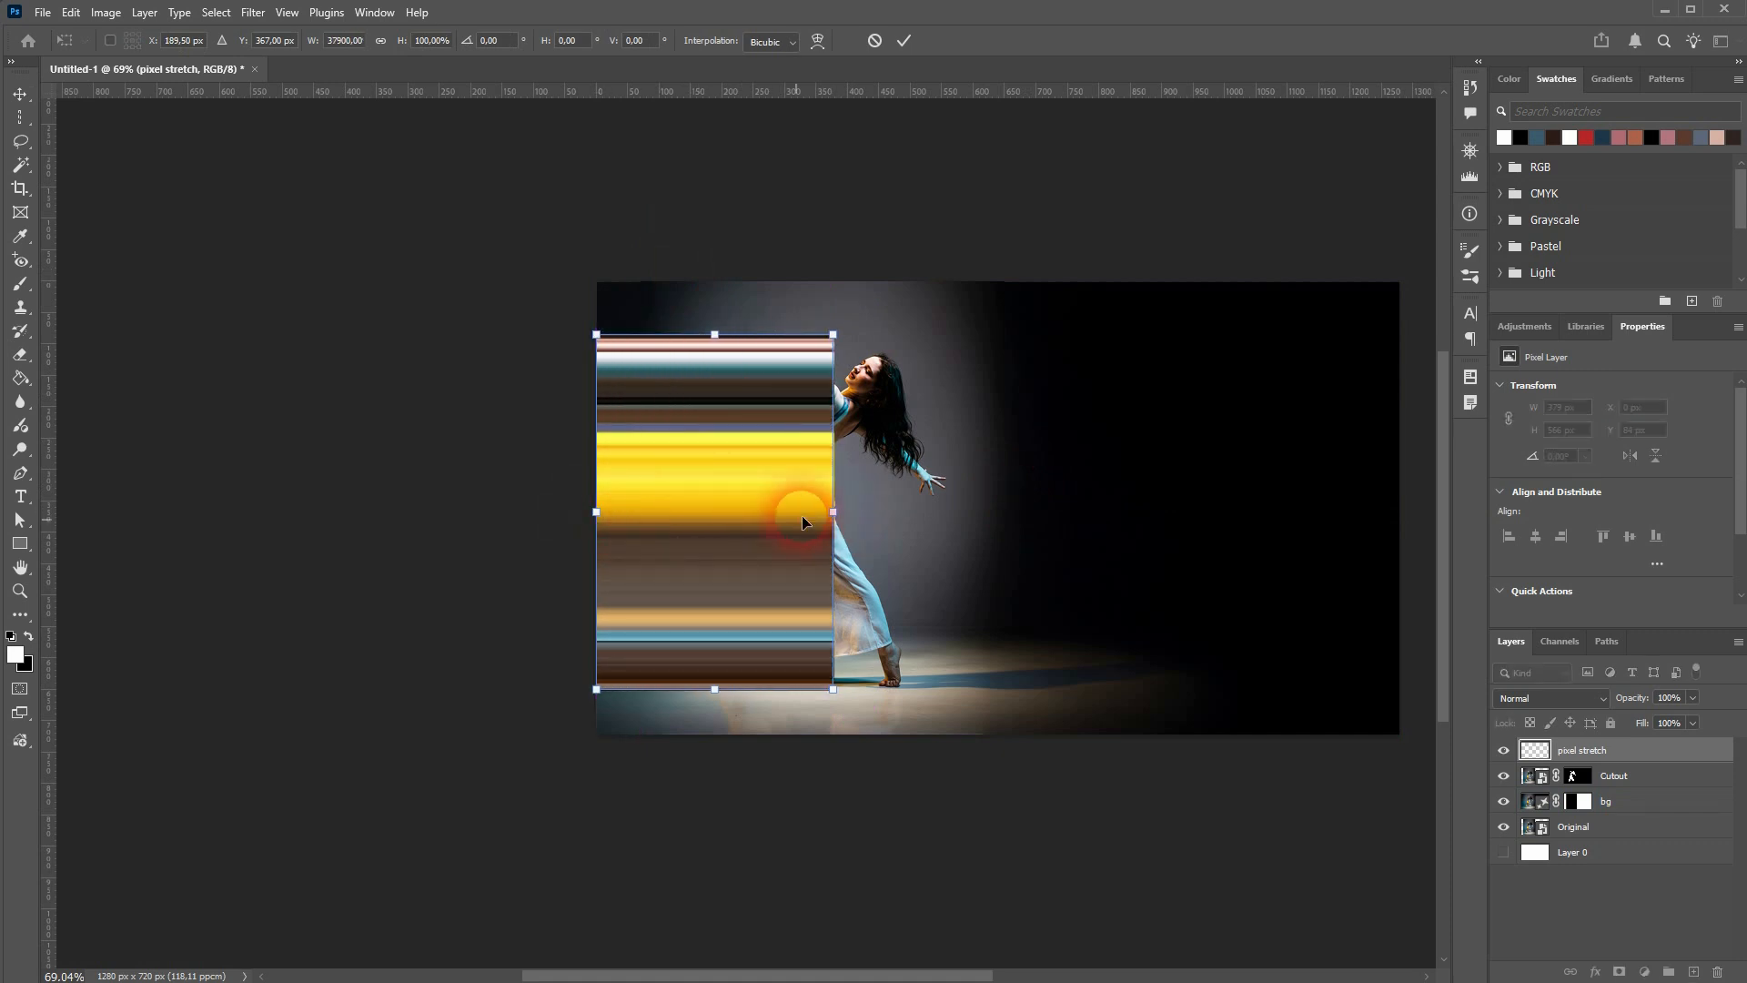
{"action": "left_click_drag", "start_coordinate": [846, 516], "coordinate": [1404, 512]}
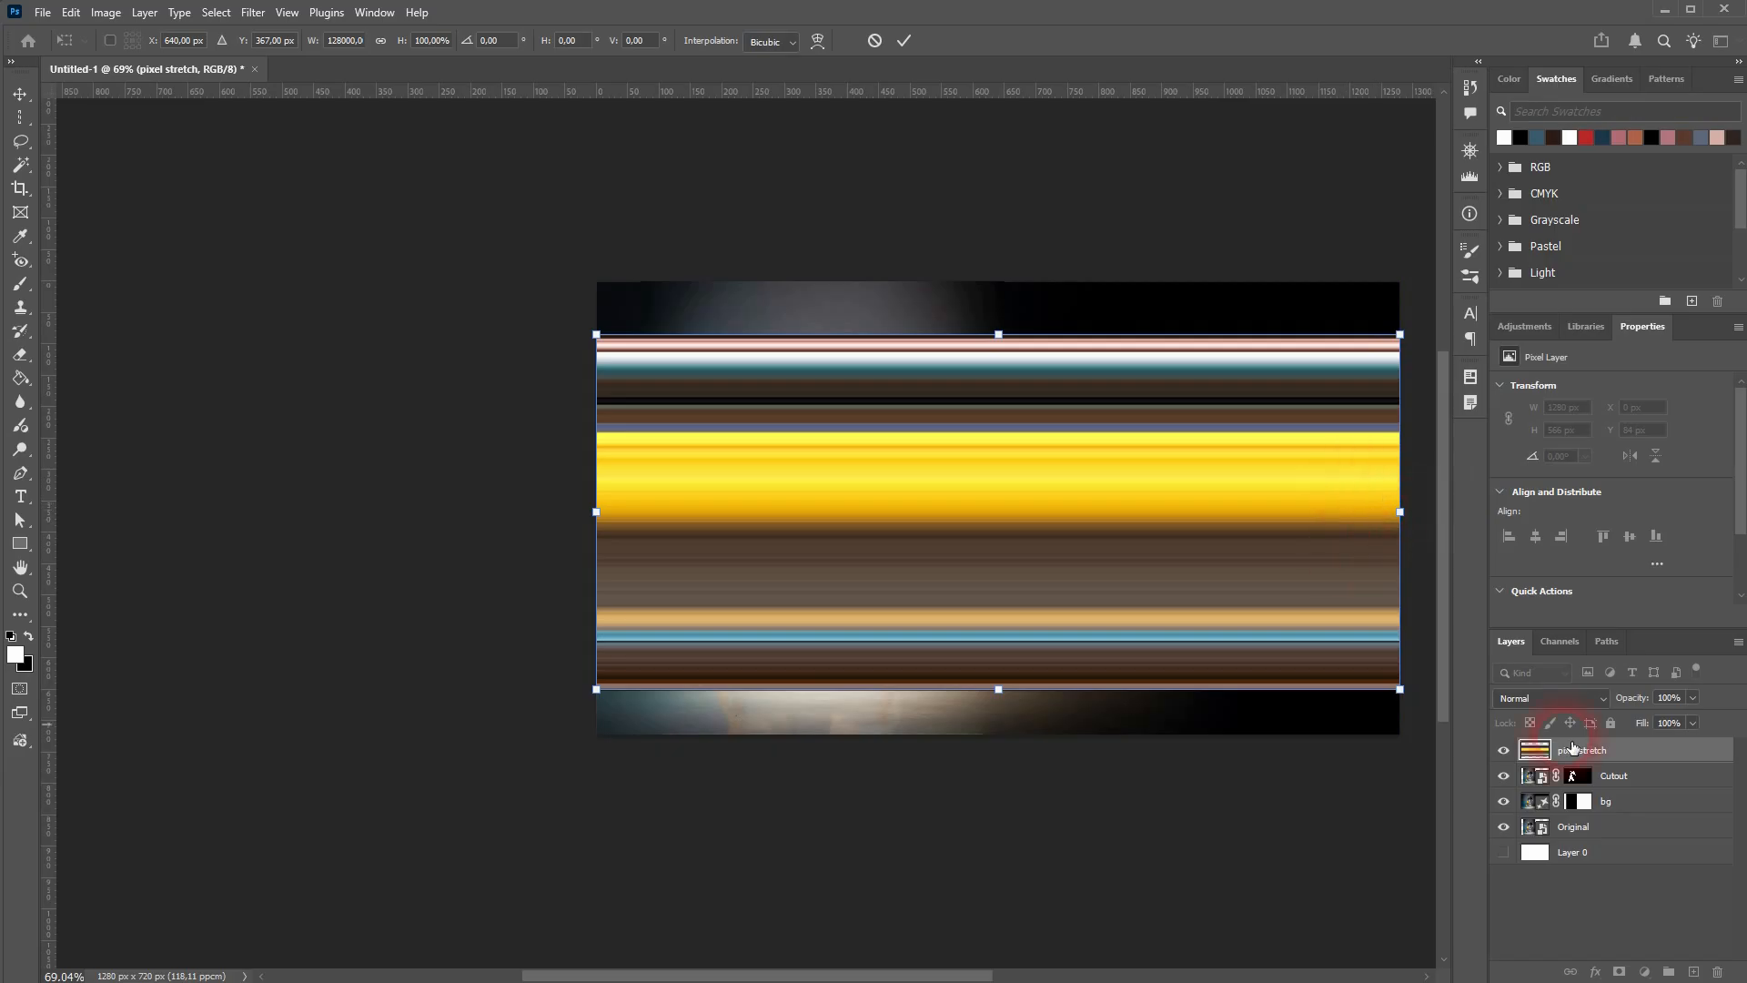
{"action": "left_click", "coordinate": [1574, 748]}
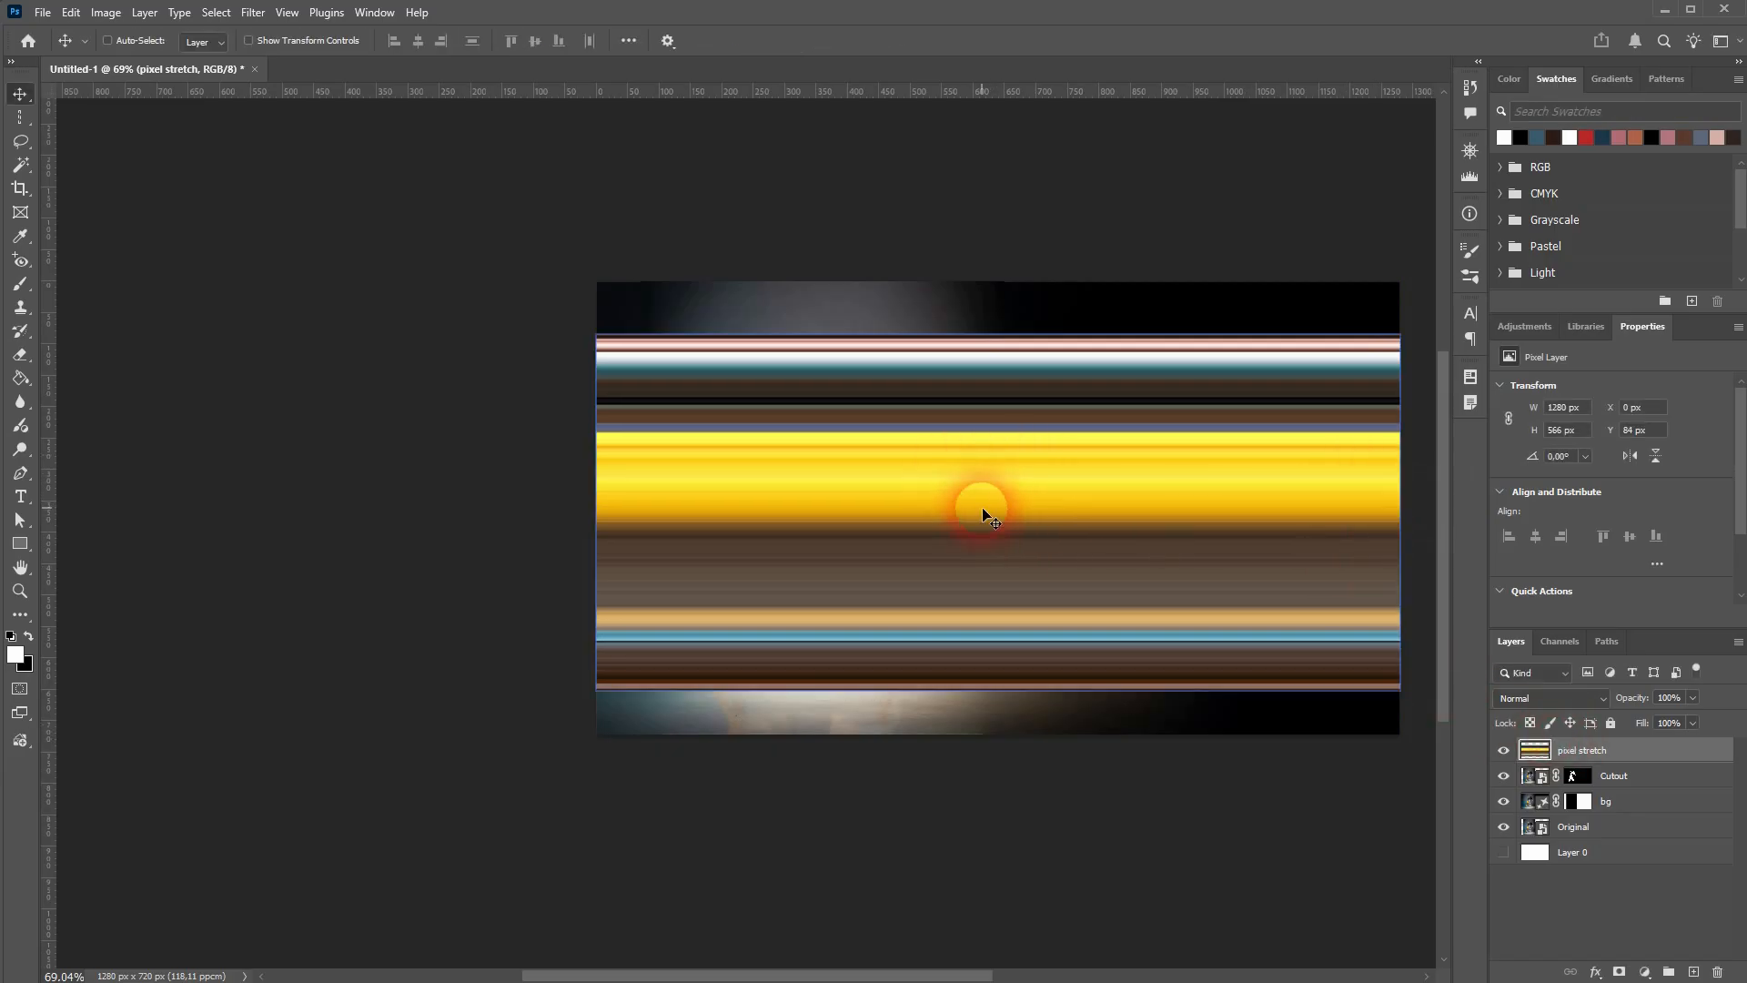
Move the Cutout layer above the pixel stretch layer so the dancer stands in front of the stripes
{"action": "mouse_move", "coordinate": [1676, 783]}
{"action": "left_mouse_down"}
{"action": "mouse_move", "coordinate": [1661, 746]}
{"action": "mouse_move", "coordinate": [1637, 758]}
{"action": "left_mouse_up"}
{"action": "scroll", "coordinate": [948, 376], "scroll_direction": "up", "scroll_amount": 3}
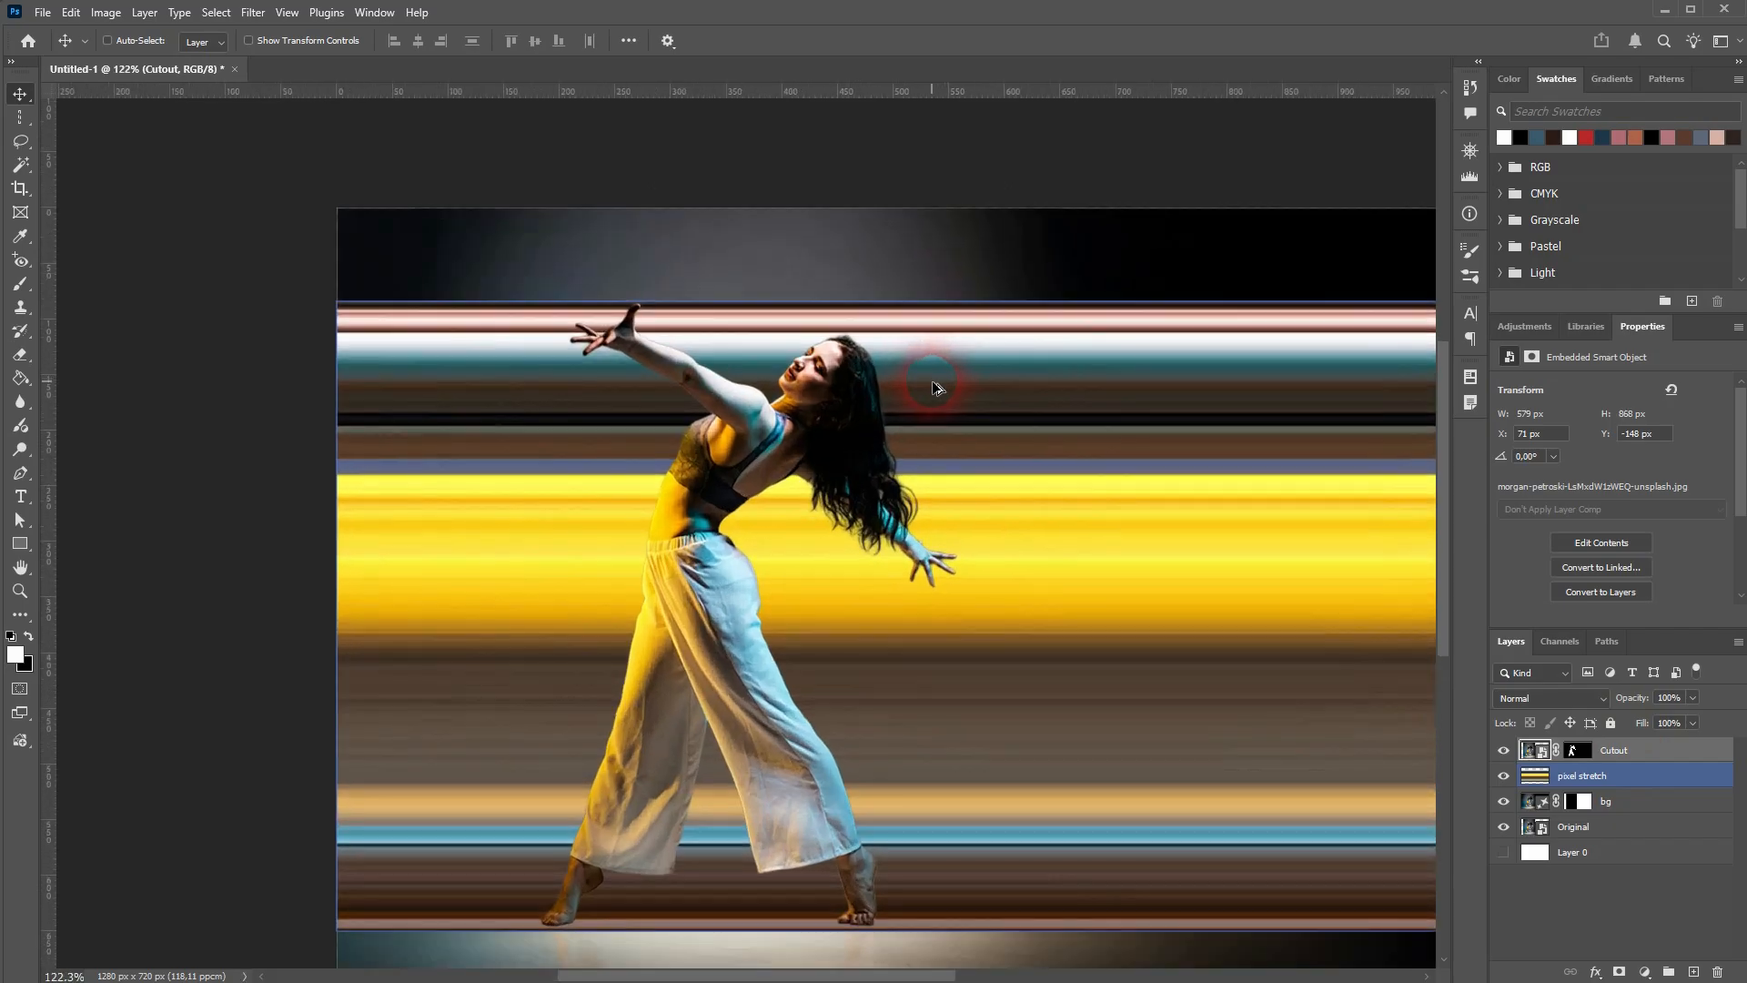
{"action": "scroll", "coordinate": [951, 418], "scroll_direction": "down", "scroll_amount": 4}
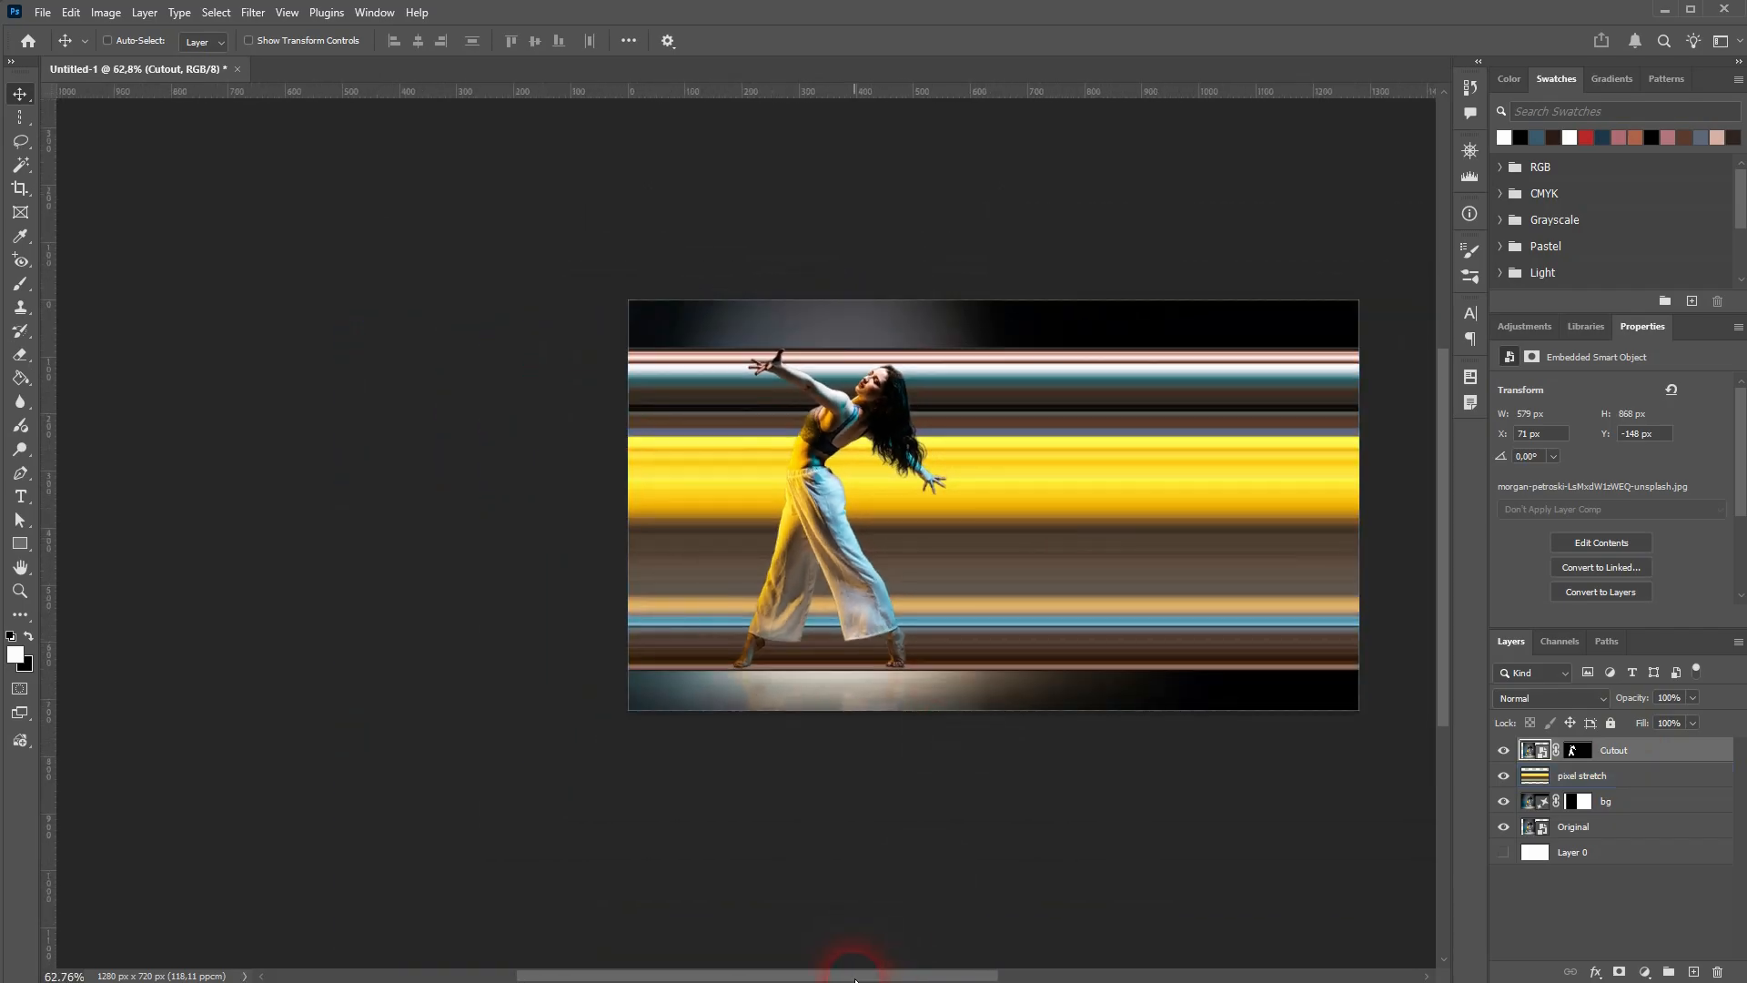
{"action": "left_click_drag", "start_coordinate": [838, 967], "coordinate": [952, 968]}
{"action": "scroll", "coordinate": [624, 371], "scroll_direction": "up", "scroll_amount": 5}
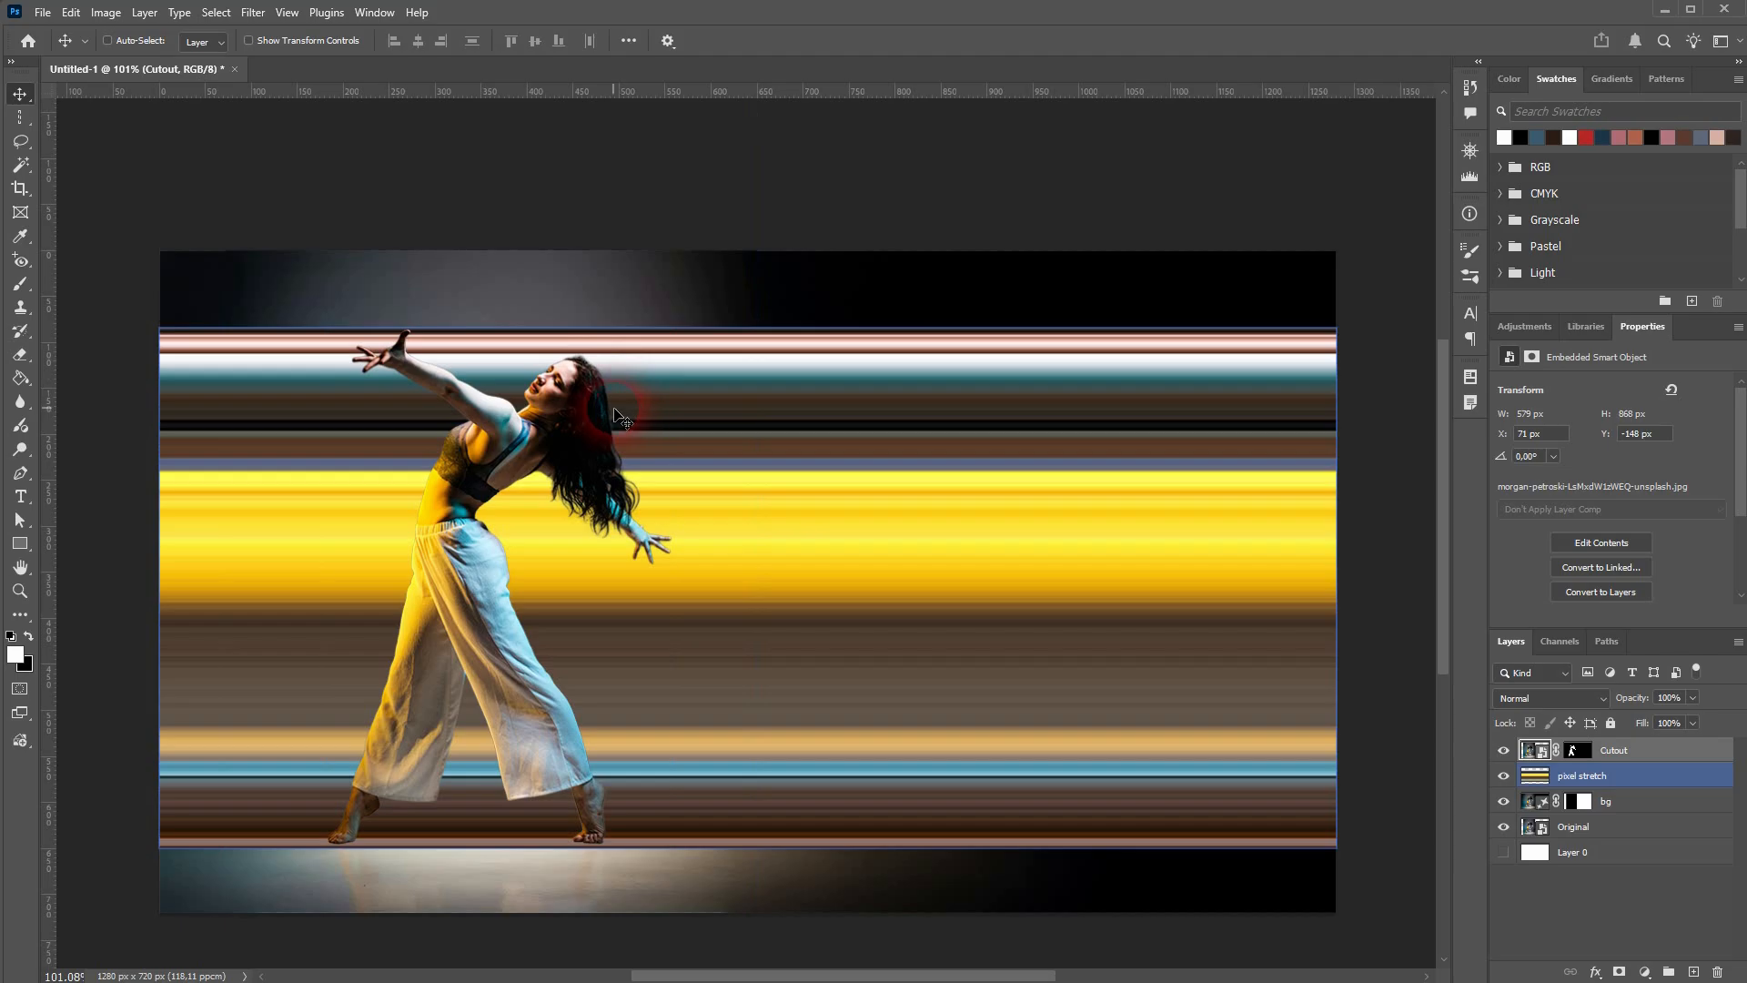
Warp the pixel stretch layer by swapping its upper and lower right corners so the stripes twist across the dark side of the canvas
{"action": "left_click", "coordinate": [1616, 781]}
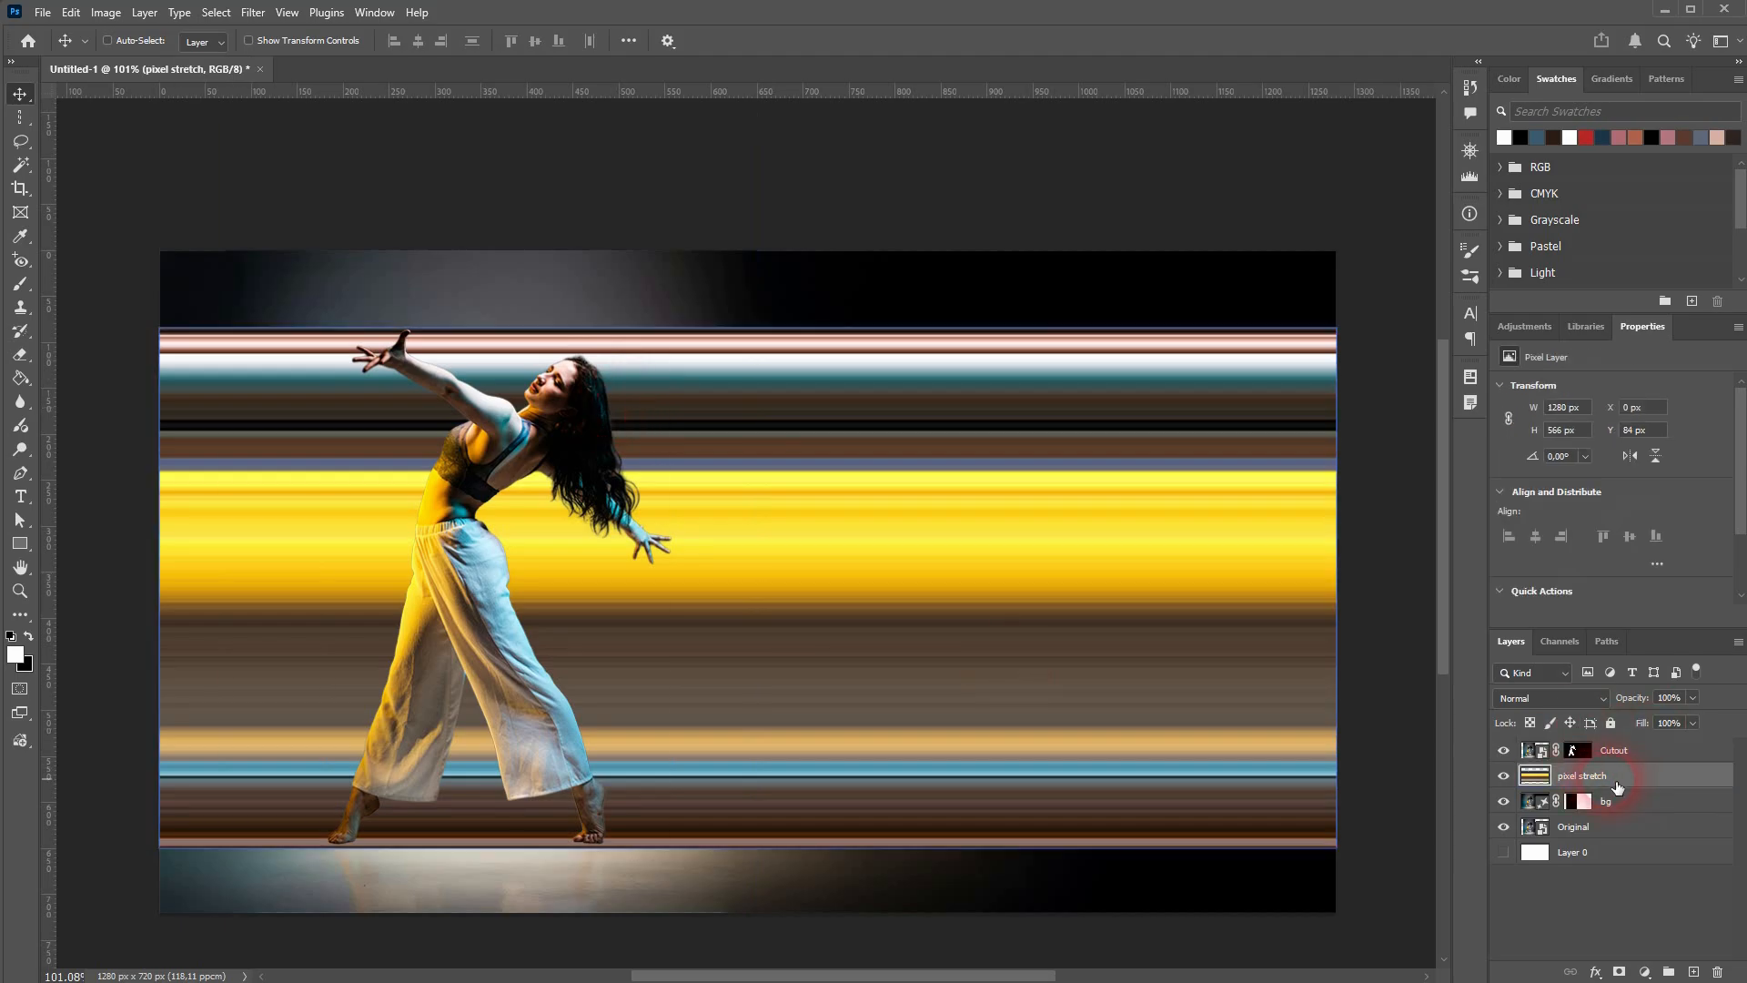
{"action": "key", "text": "ctrl+t"}
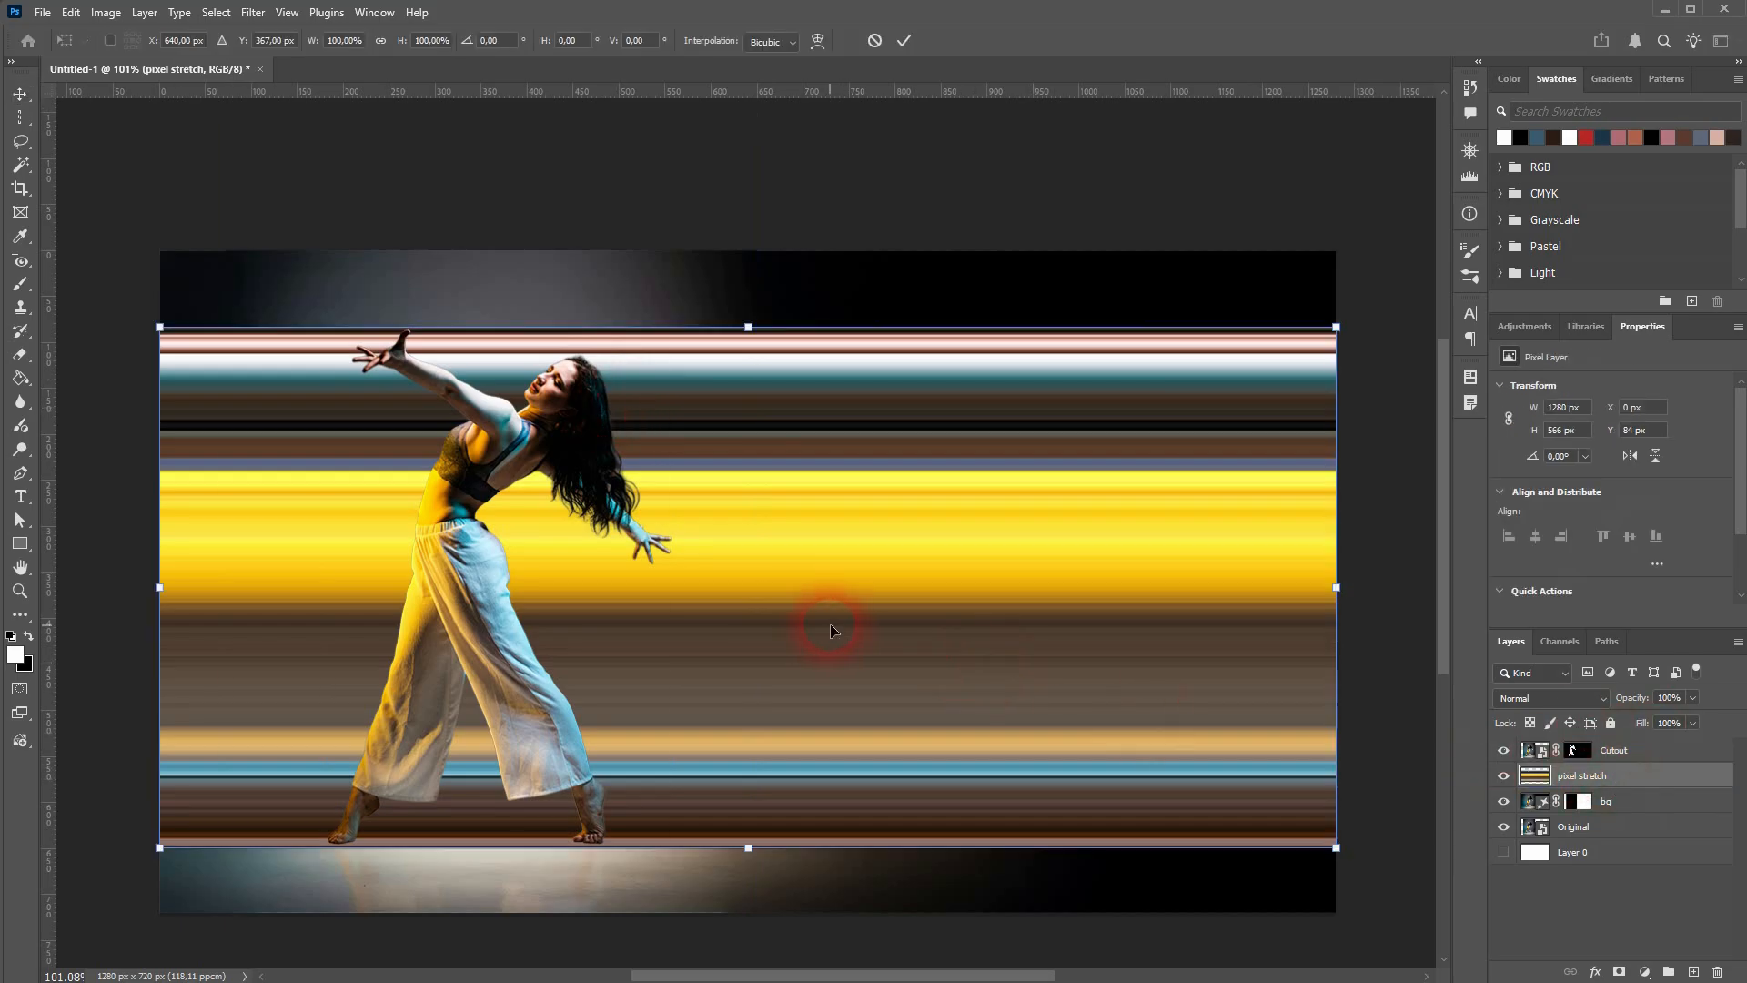
{"action": "left_click", "coordinate": [817, 42]}
{"action": "mouse_move", "coordinate": [1340, 331]}
{"action": "left_mouse_down"}
{"action": "mouse_move", "coordinate": [1107, 380]}
{"action": "mouse_move", "coordinate": [1038, 554]}
{"action": "mouse_move", "coordinate": [1081, 730]}
{"action": "mouse_move", "coordinate": [1306, 871]}
{"action": "mouse_move", "coordinate": [1286, 868]}
{"action": "mouse_move", "coordinate": [1197, 343]}
{"action": "mouse_move", "coordinate": [1336, 315]}
{"action": "left_mouse_up"}
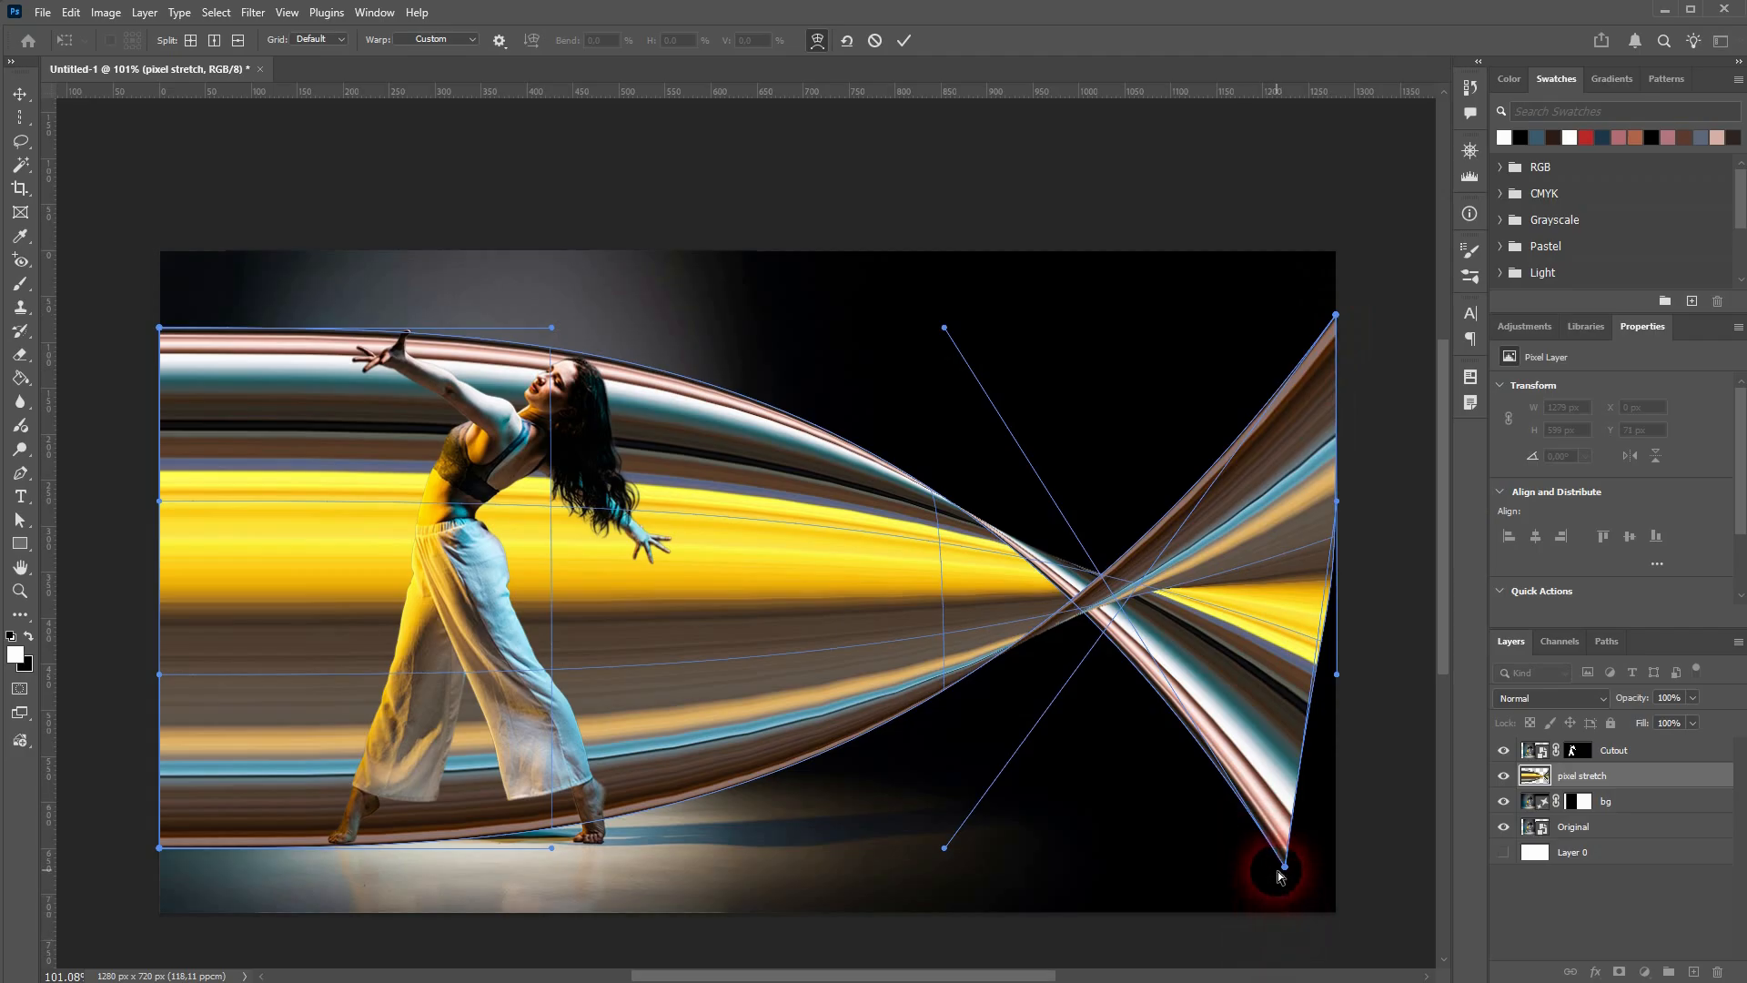
{"action": "left_click_drag", "start_coordinate": [1285, 869], "coordinate": [1335, 859]}
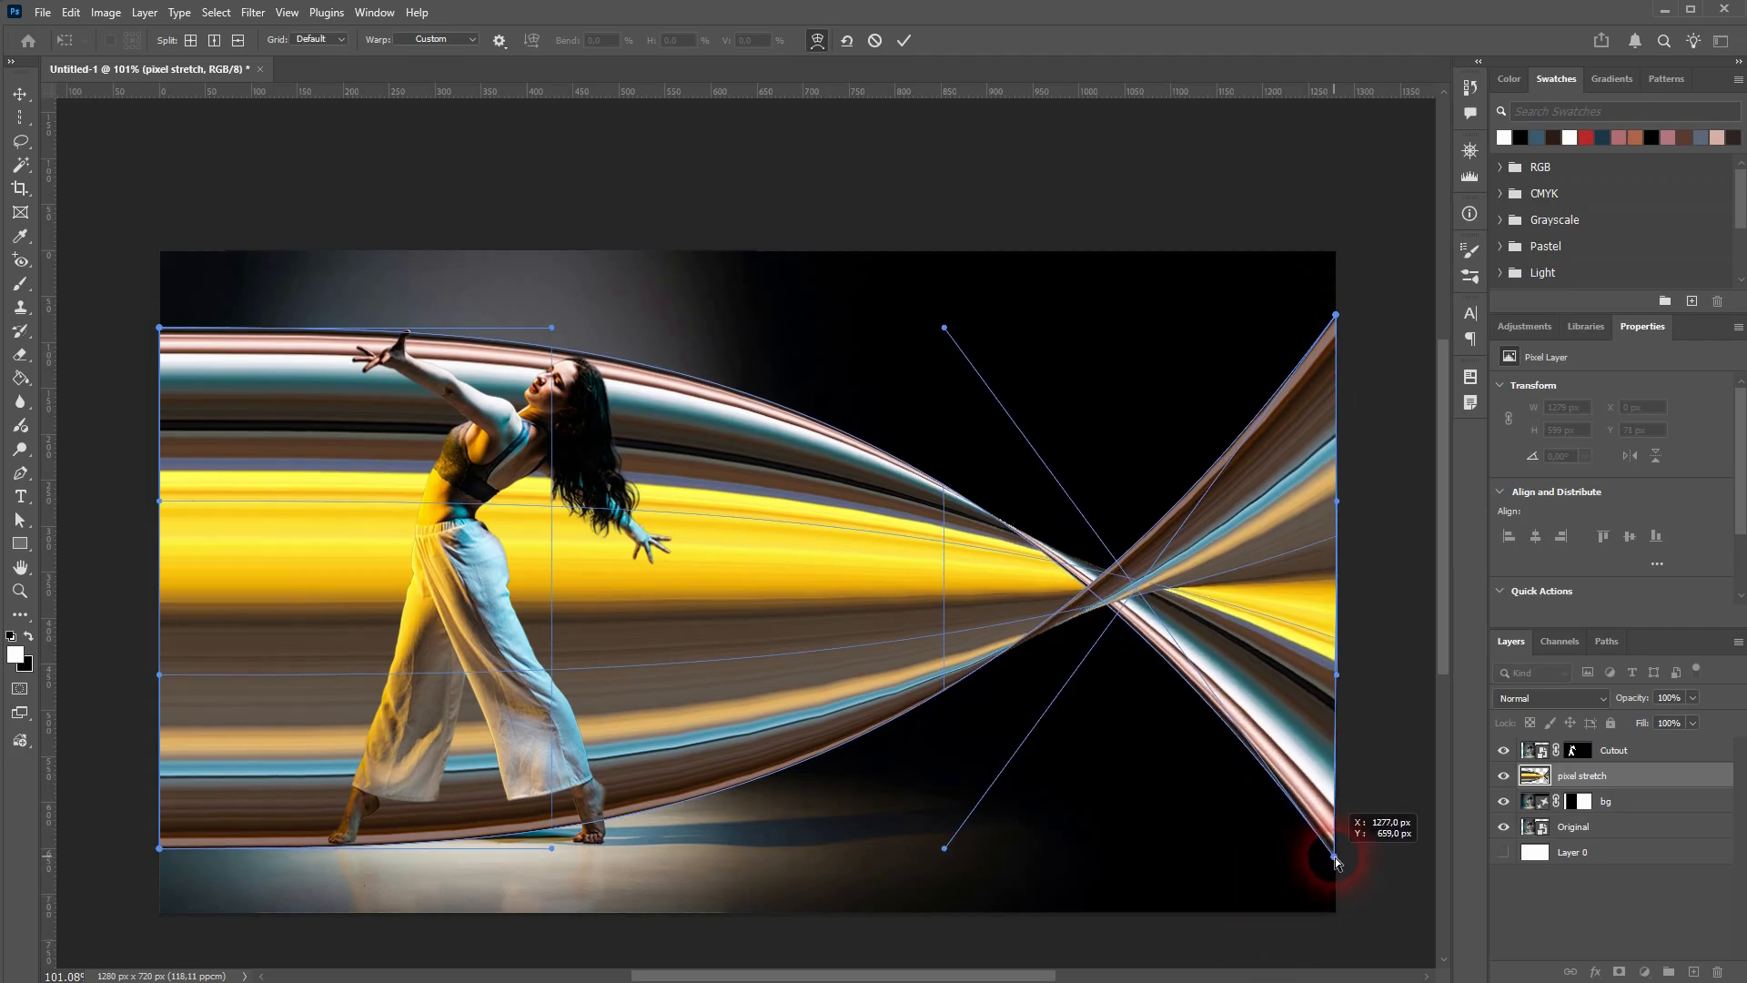
Reshape the twist by pulling the right corners' warp handles outward past the canvas's upper and lower edges, and lower the right edge's upper handle slightly
{"action": "left_click_drag", "start_coordinate": [944, 851], "coordinate": [590, 823]}
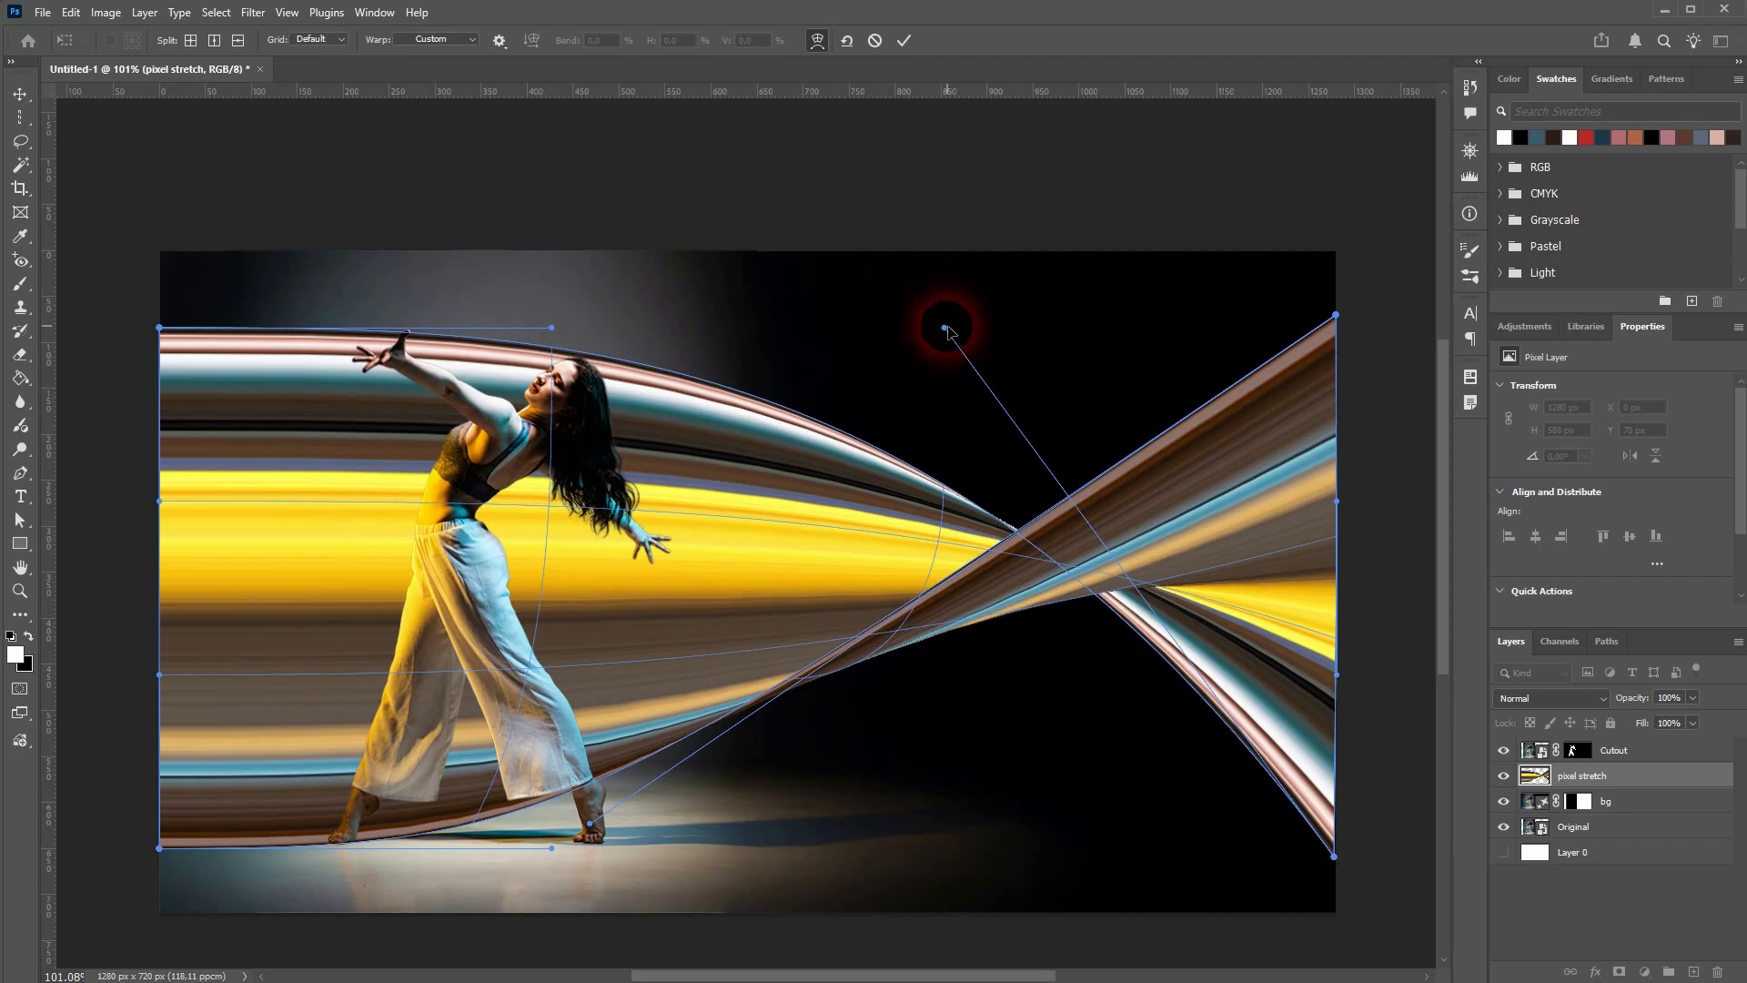
{"action": "left_click_drag", "start_coordinate": [946, 329], "coordinate": [618, 275]}
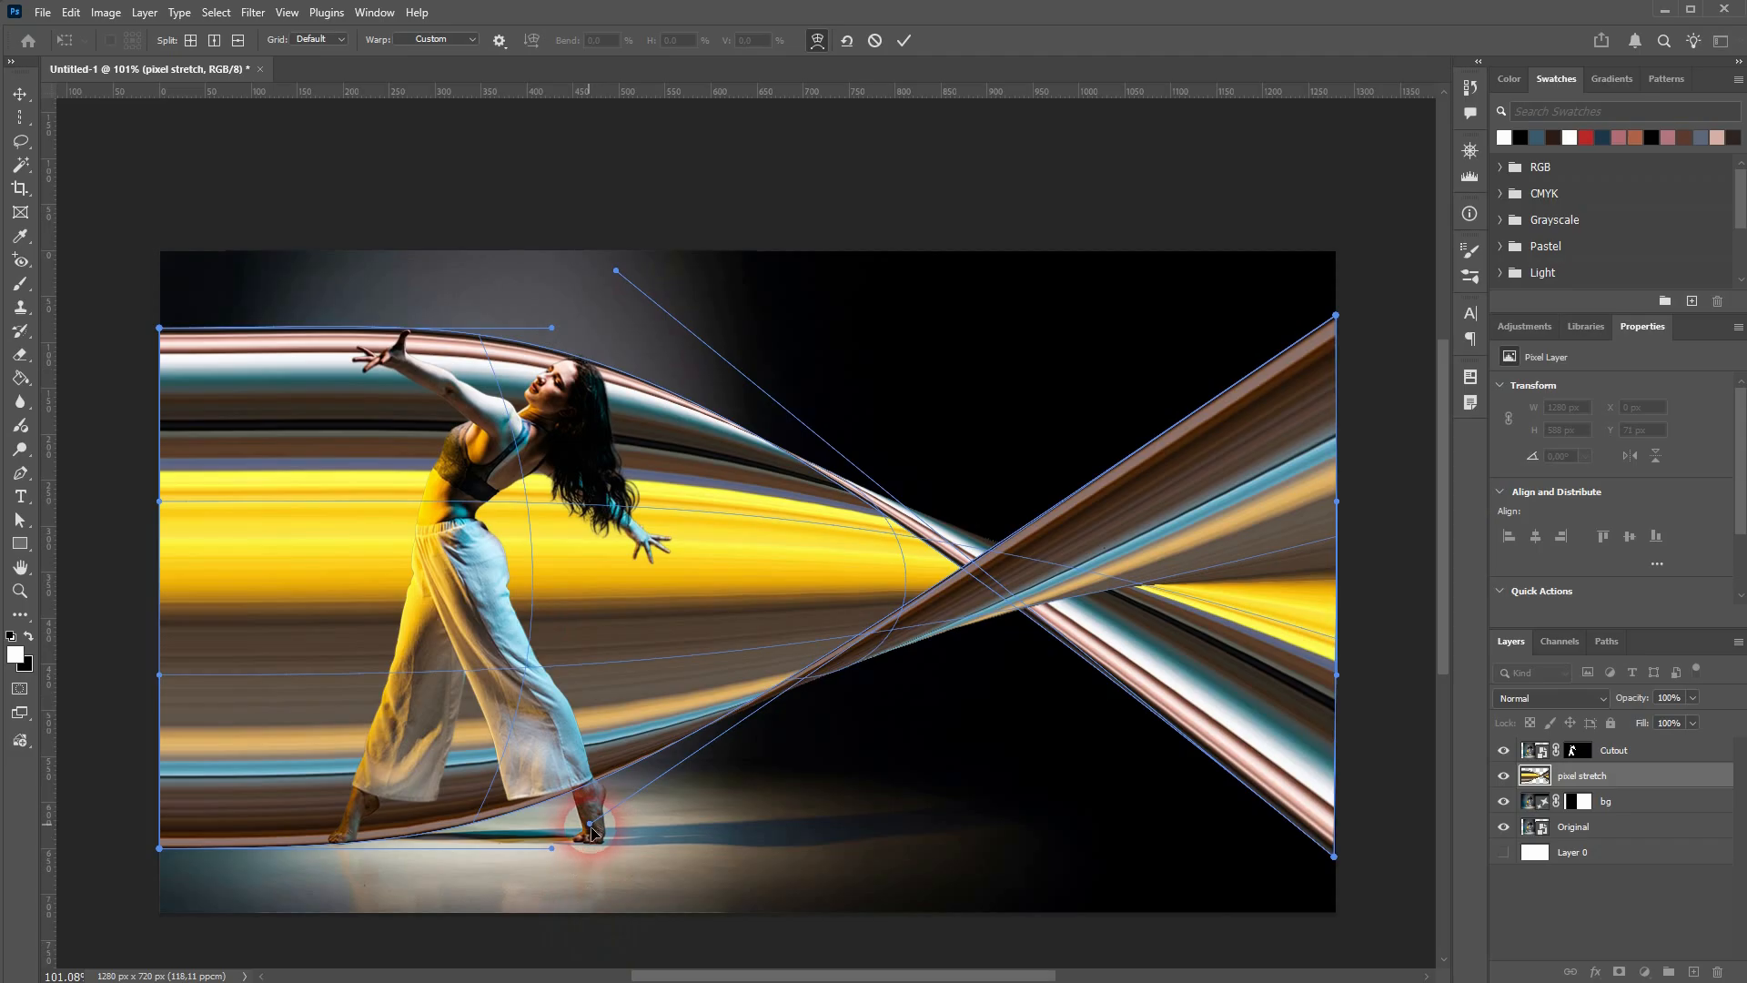
{"action": "left_click_drag", "start_coordinate": [591, 833], "coordinate": [819, 930]}
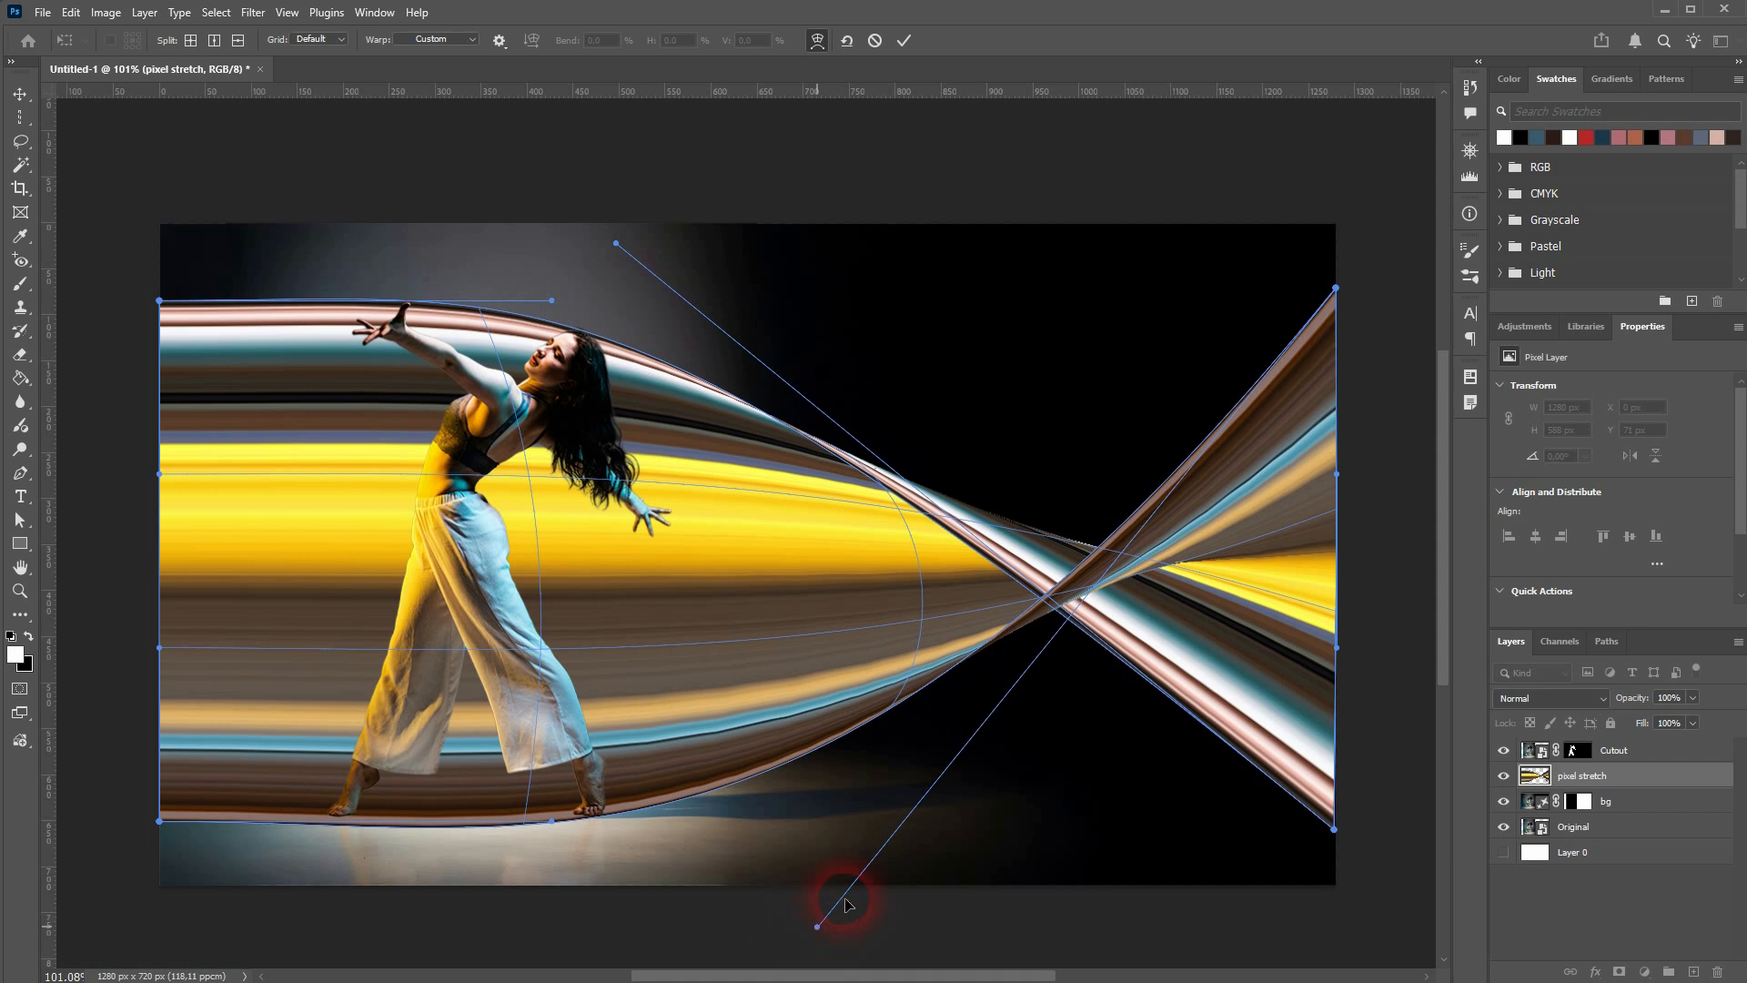
{"action": "left_click_drag", "start_coordinate": [1339, 473], "coordinate": [1335, 523]}
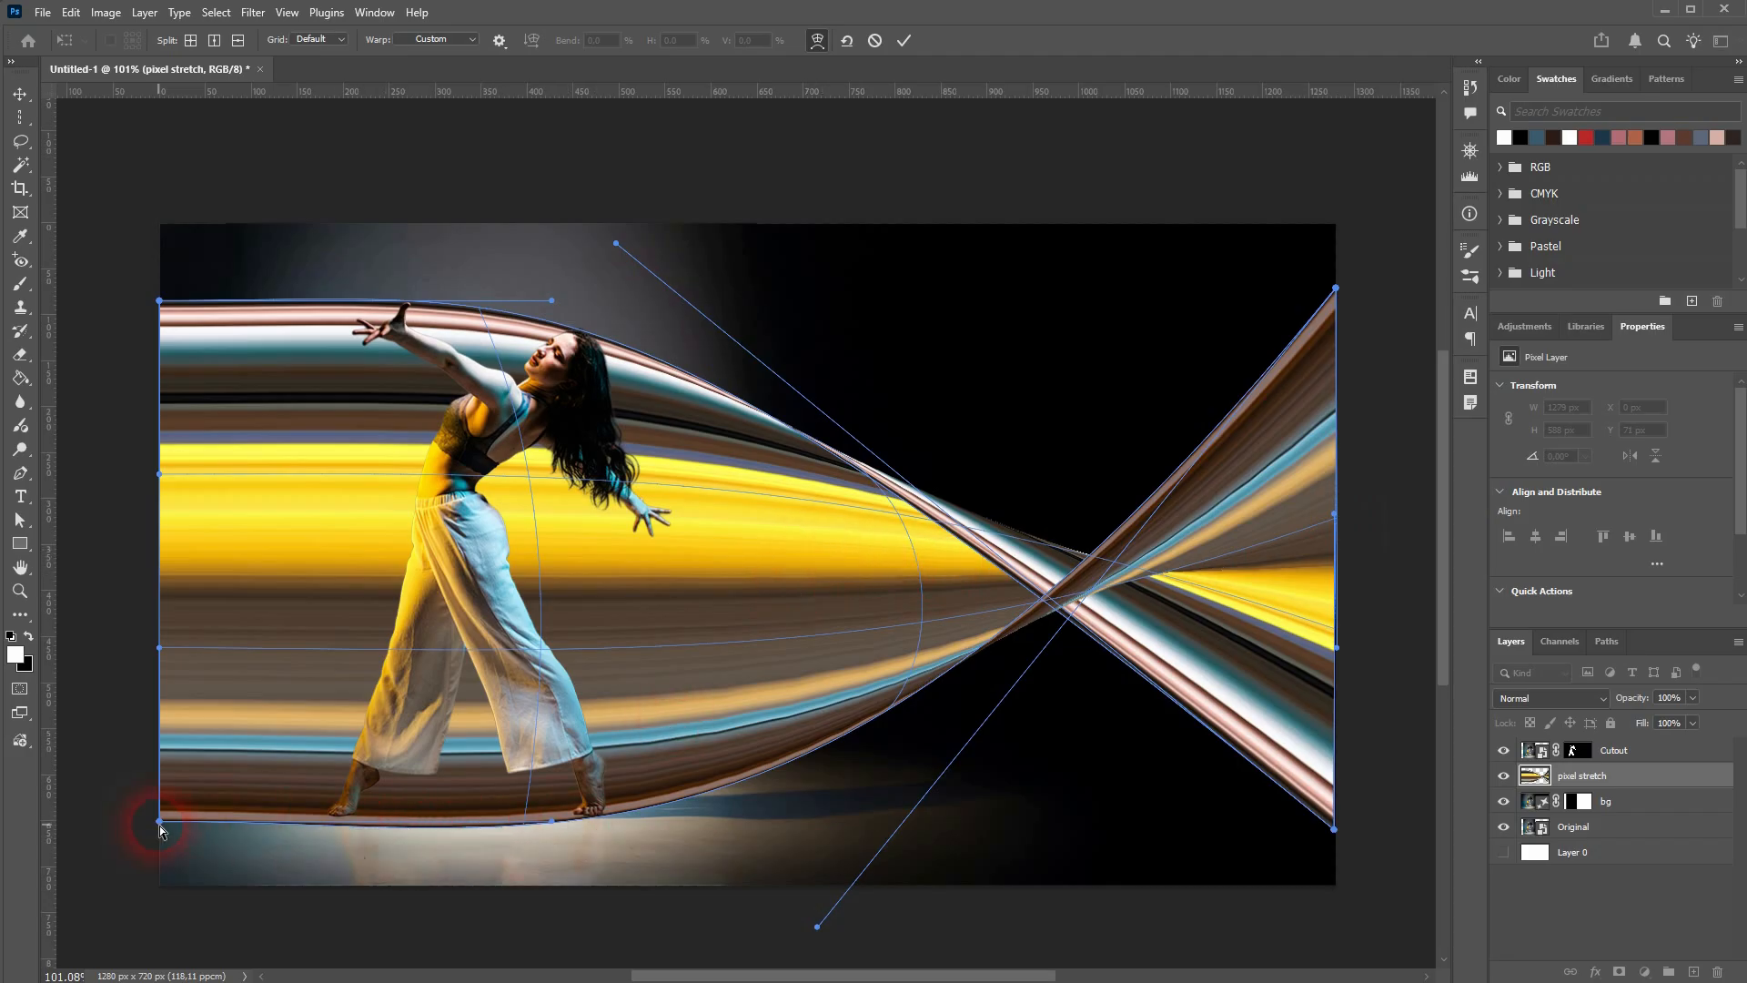
Raise the warp's lower left corner slightly, fine-tune the two left-hand horizontal curve handles around the dancer and apply the warp
{"action": "left_click_drag", "start_coordinate": [160, 826], "coordinate": [157, 810]}
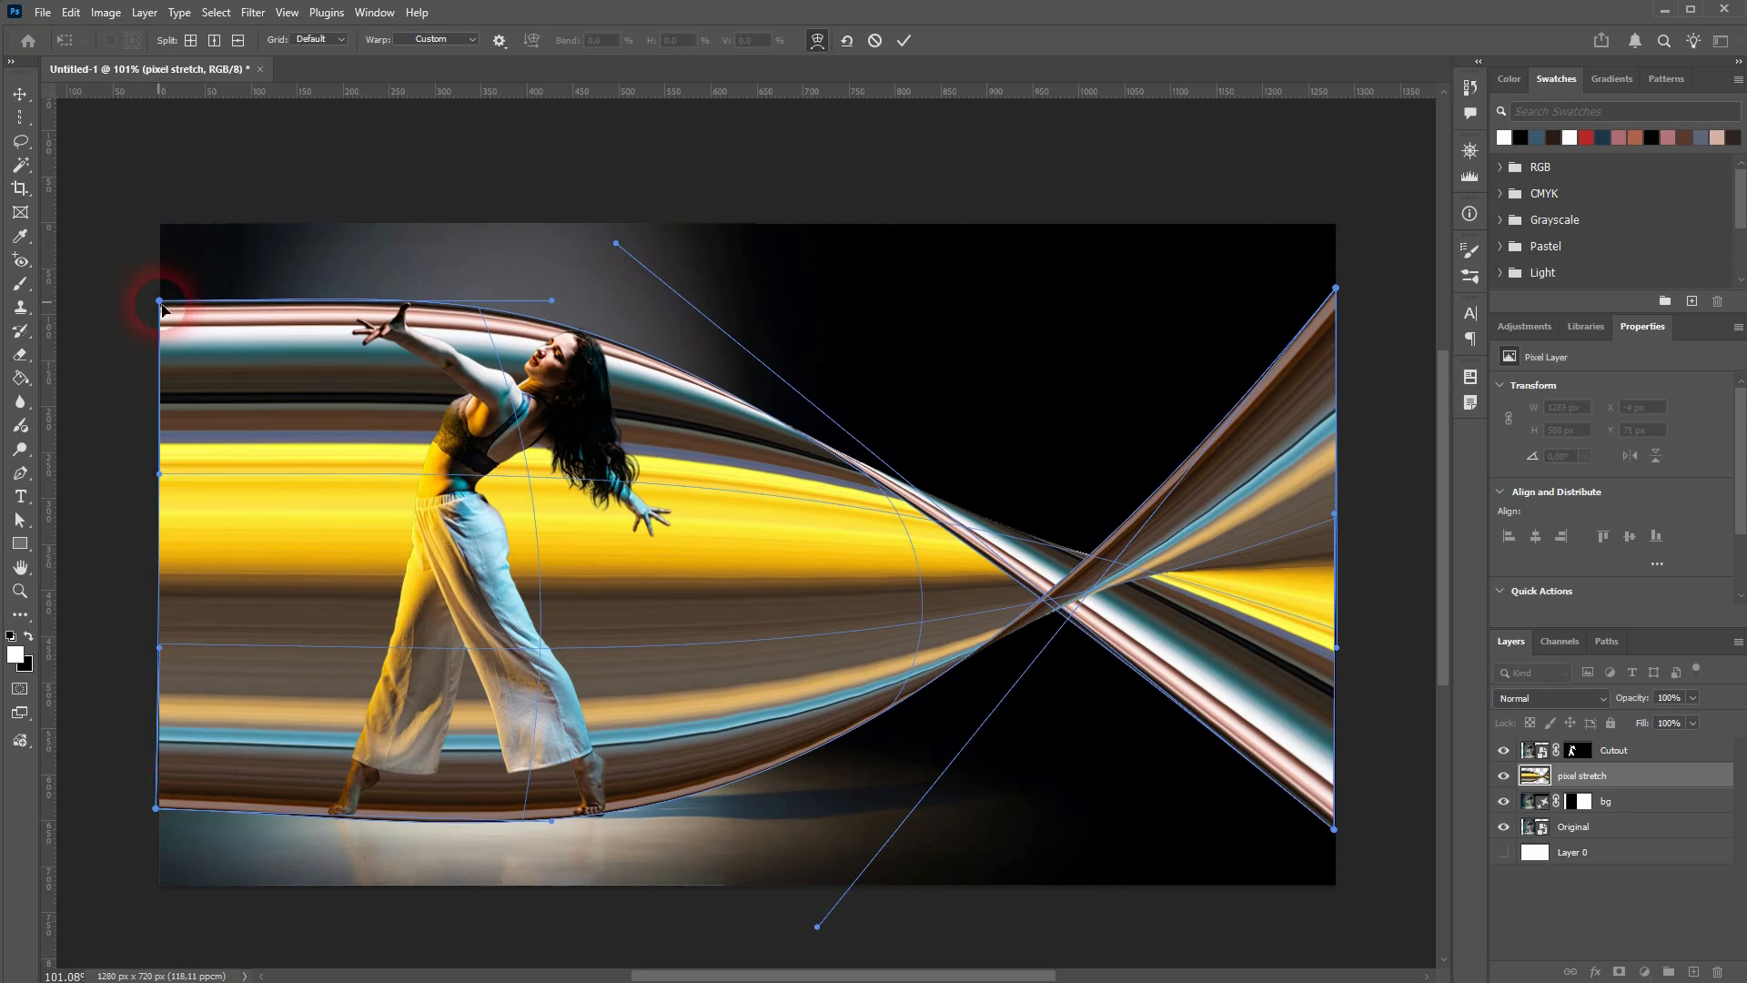
{"action": "mouse_move", "coordinate": [552, 303]}
{"action": "left_mouse_down"}
{"action": "mouse_move", "coordinate": [574, 267]}
{"action": "mouse_move", "coordinate": [572, 302]}
{"action": "left_mouse_up"}
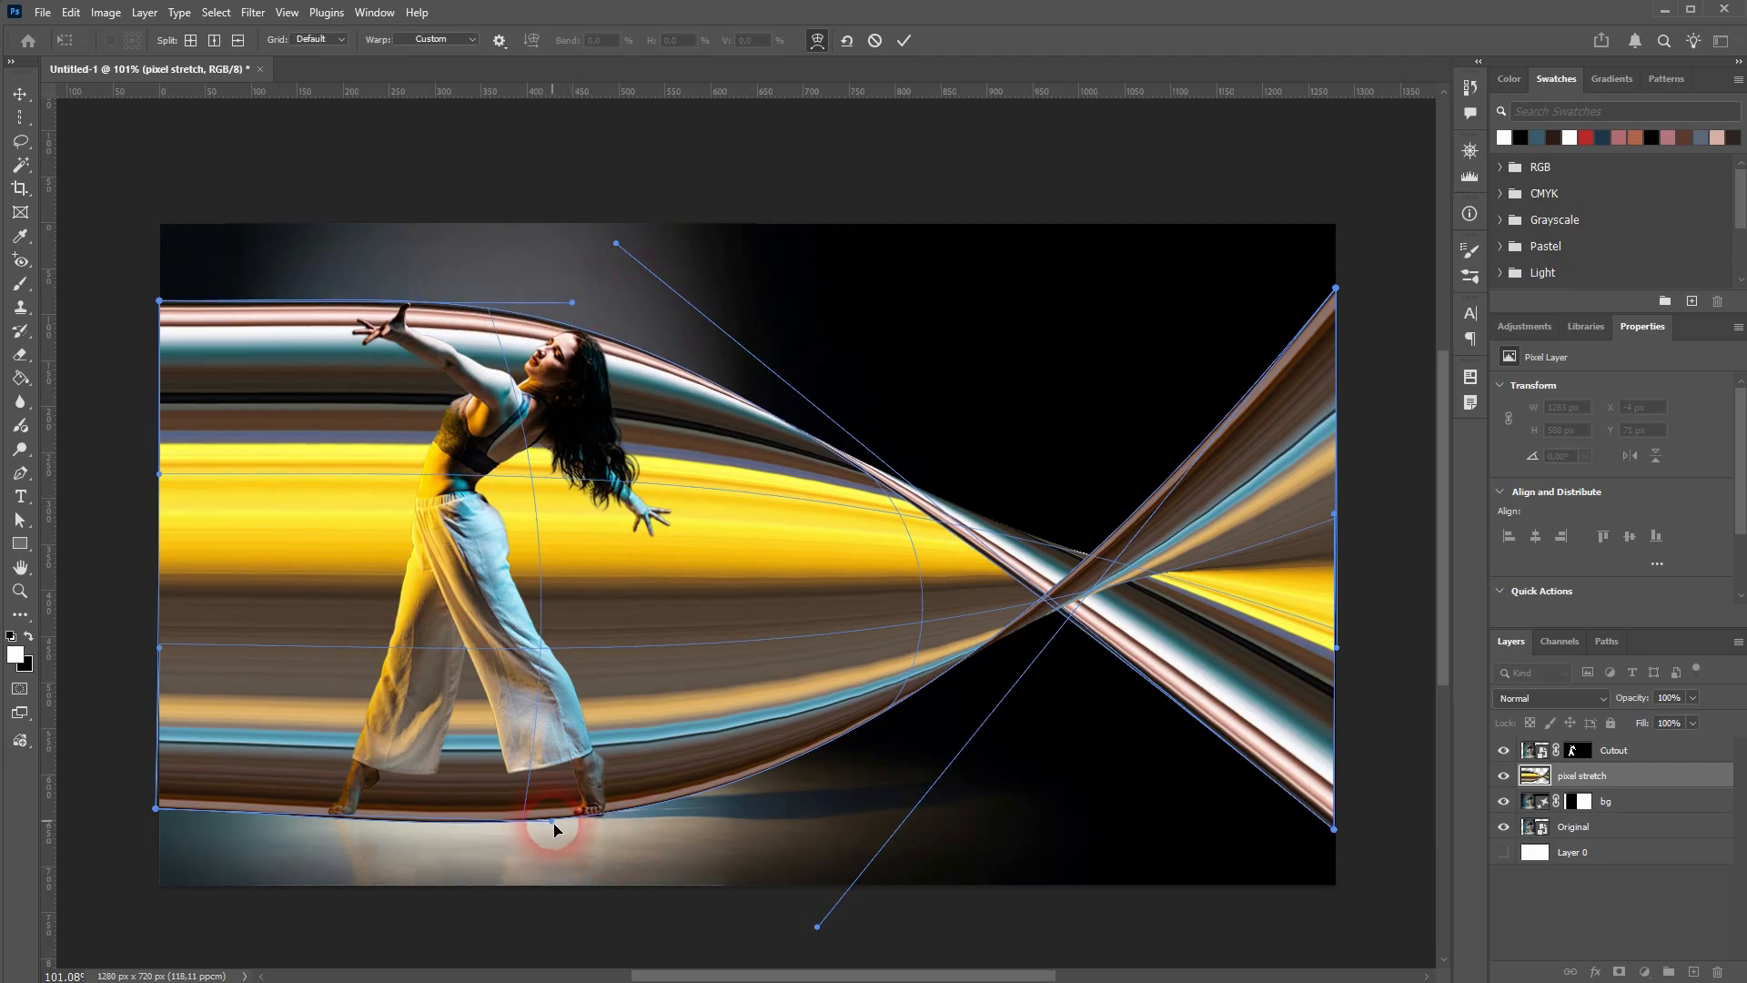
{"action": "left_click_drag", "start_coordinate": [554, 828], "coordinate": [559, 831]}
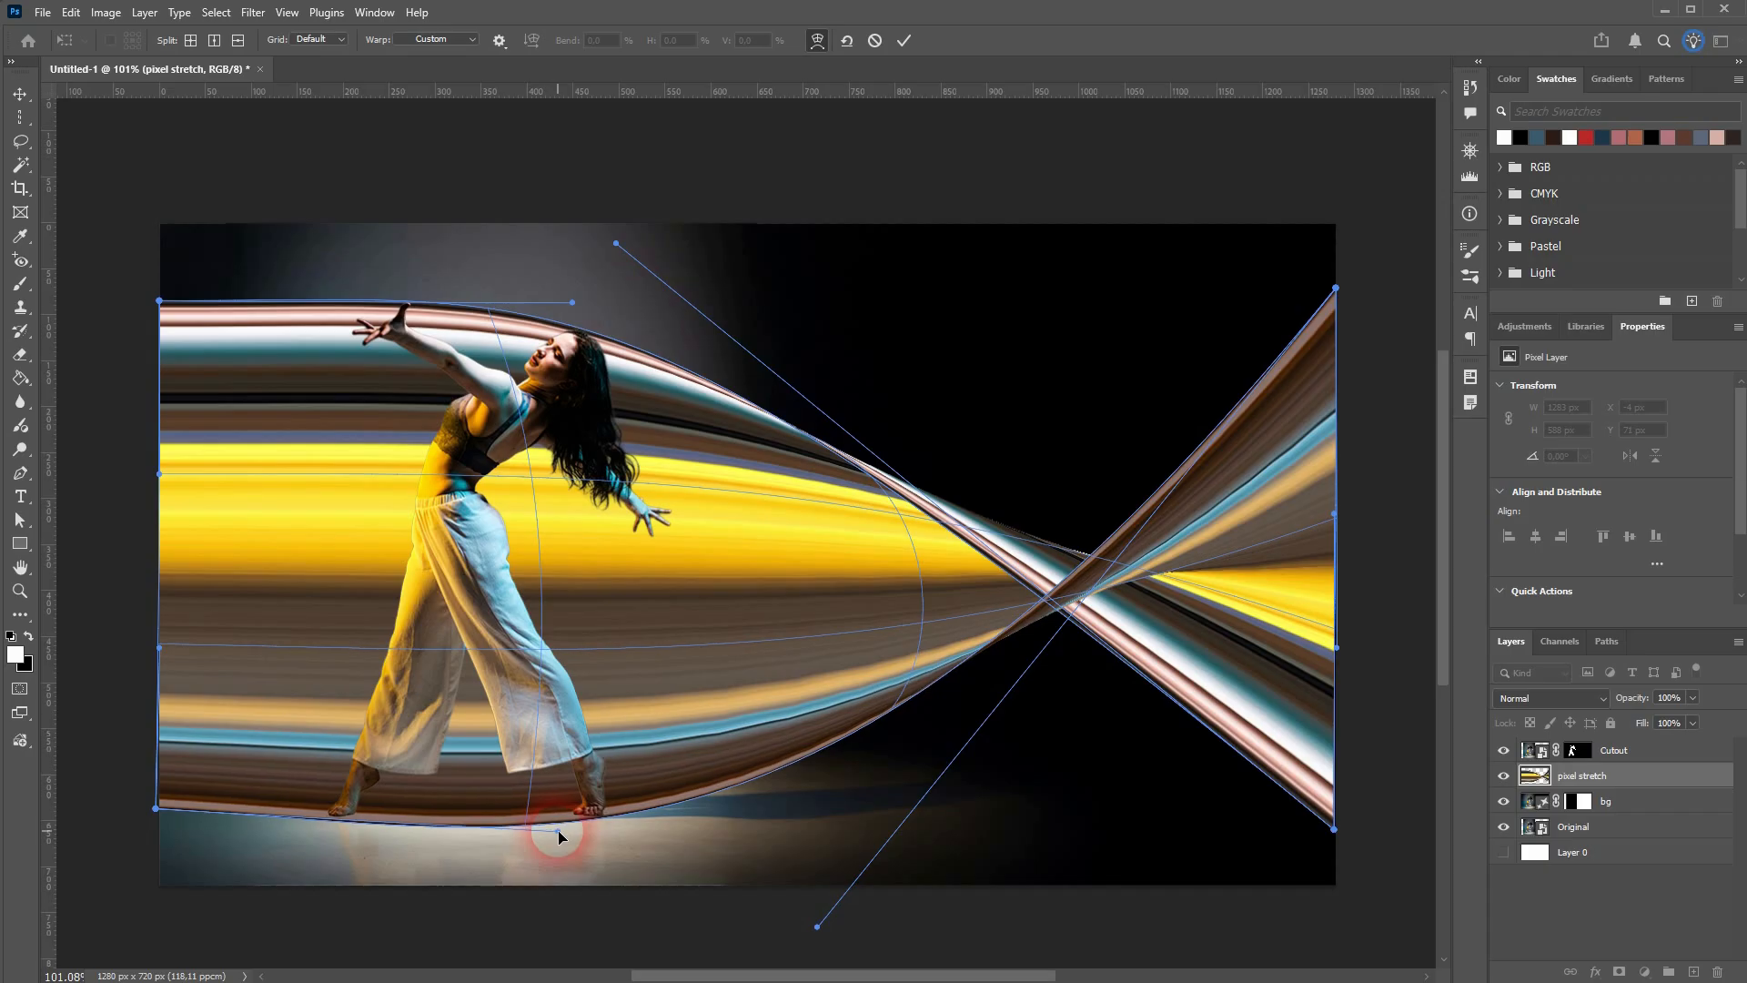
{"action": "left_click", "coordinate": [35, 94]}
{"action": "left_click", "coordinate": [414, 560], "text": "ctrl"}
{"action": "scroll", "coordinate": [450, 613], "scroll_direction": "down", "scroll_amount": 2}
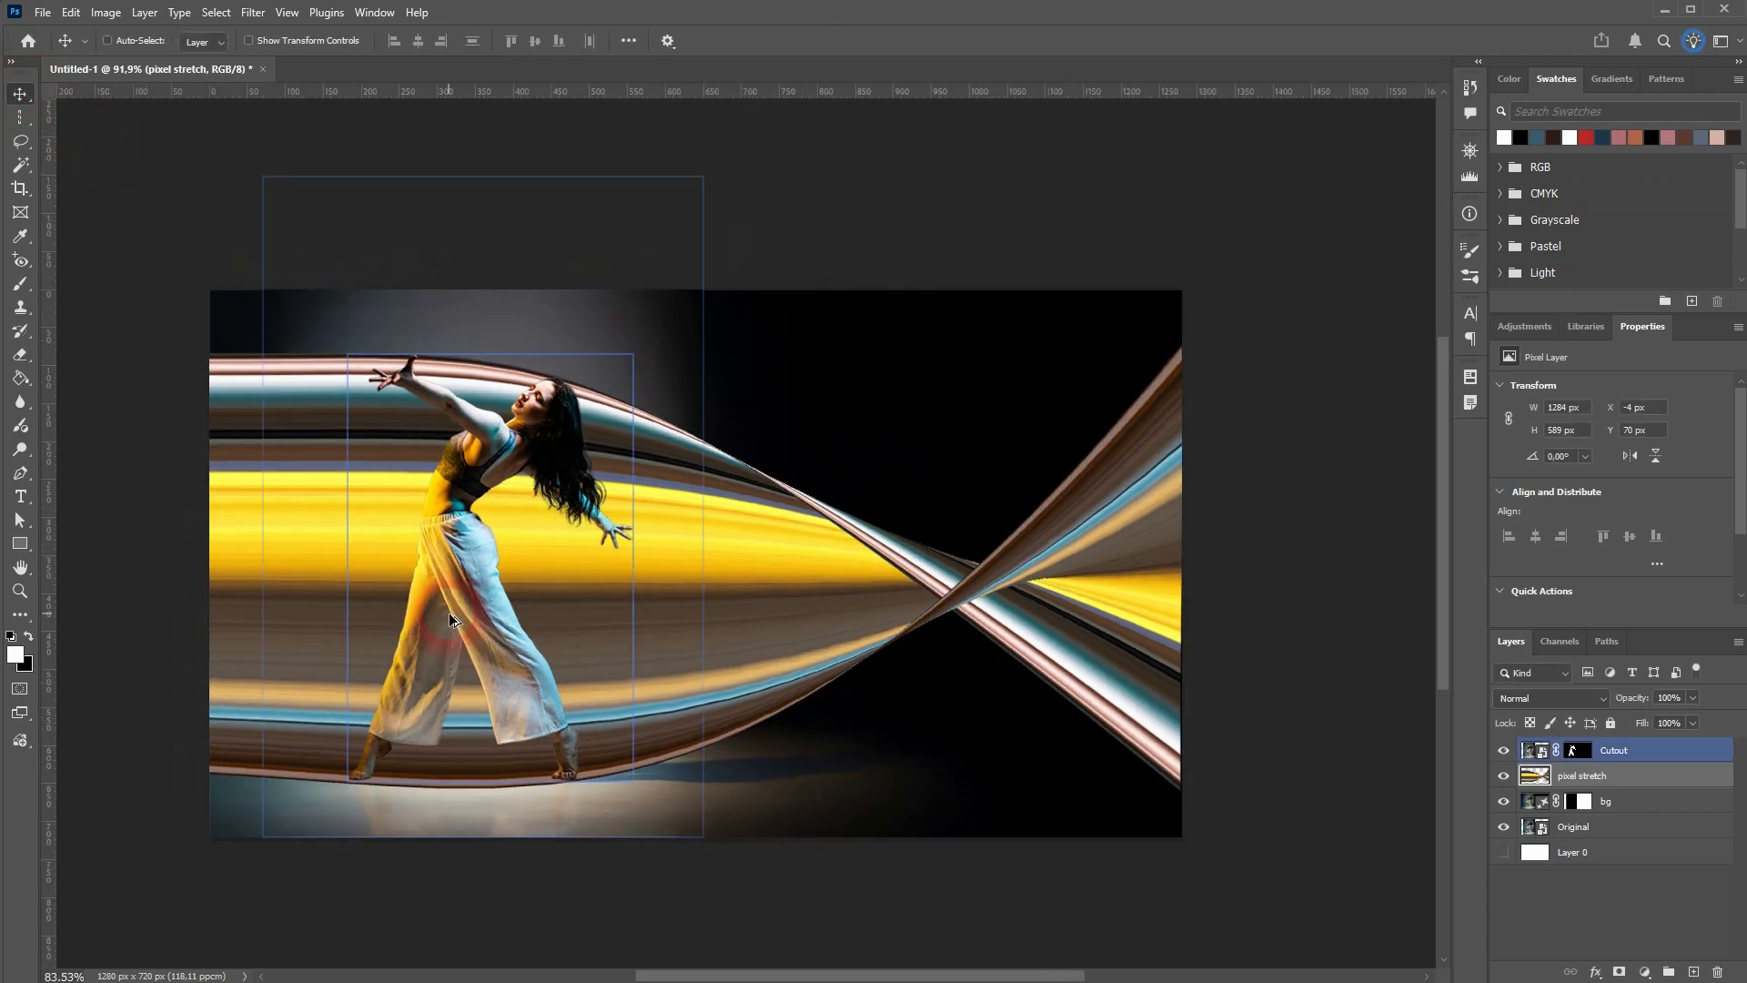
Add a layer mask to the pixel stretch layer and make black the foreground color
{"action": "scroll", "coordinate": [449, 613], "scroll_direction": "down", "scroll_amount": 3}
{"action": "scroll", "coordinate": [368, 565], "scroll_direction": "up", "scroll_amount": 5}
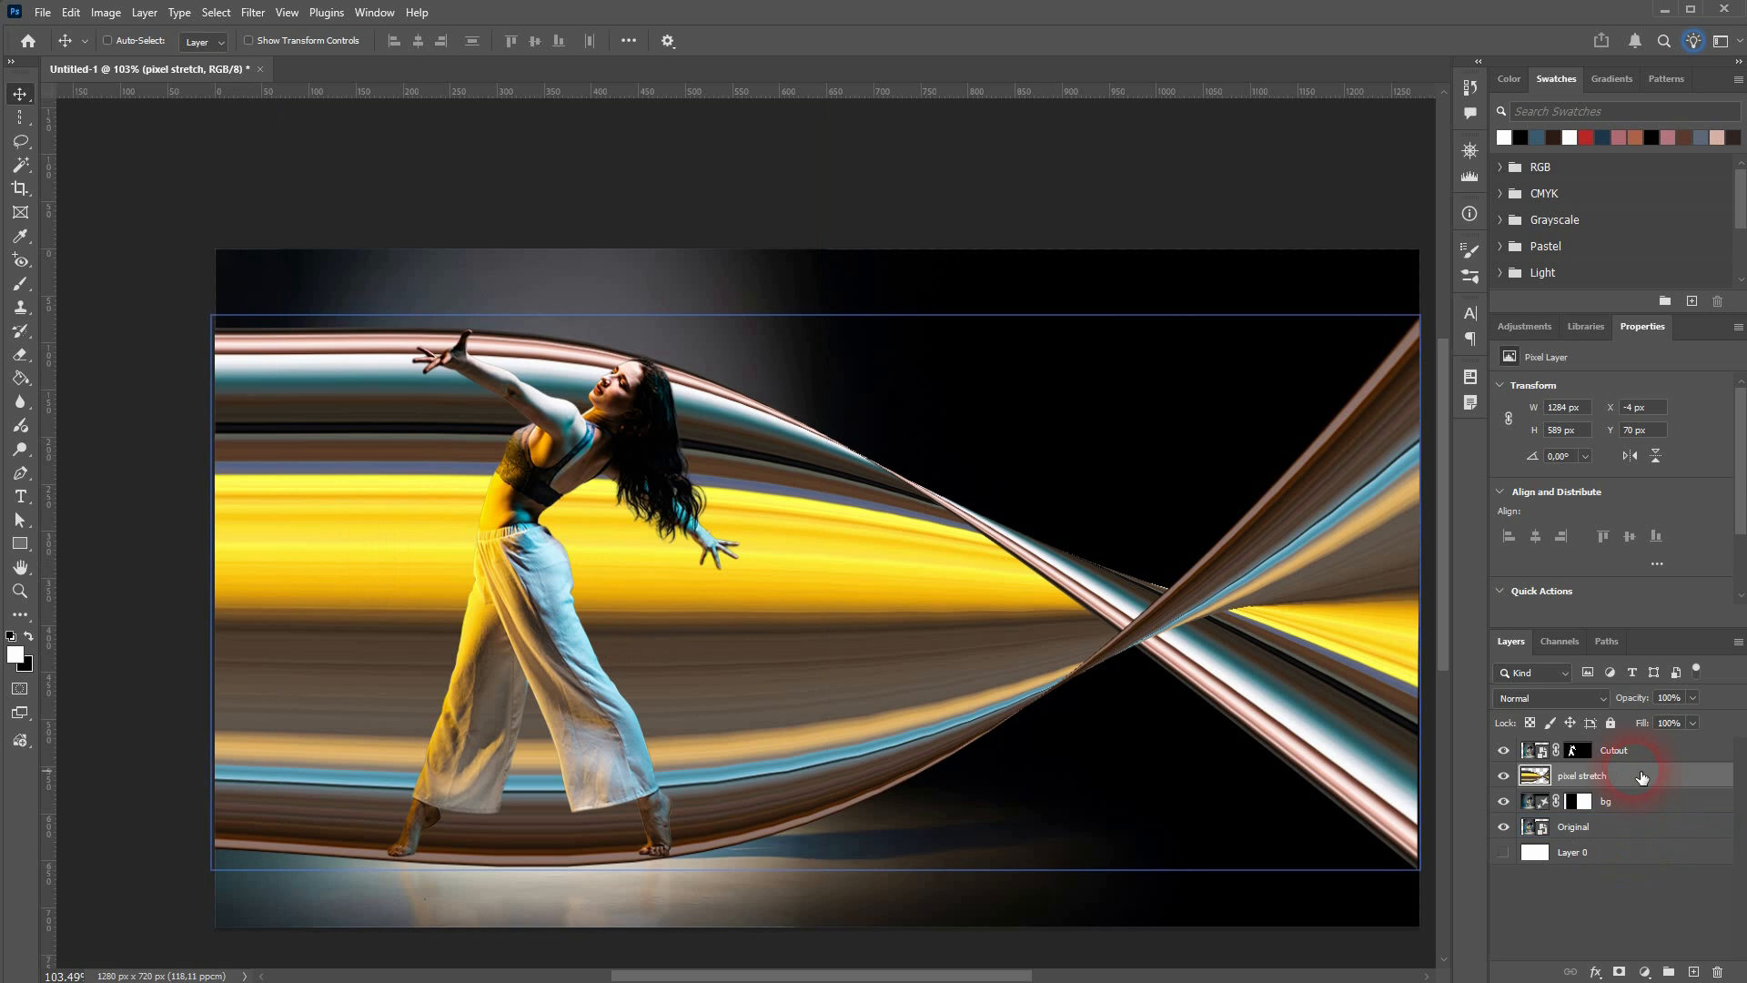
{"action": "left_click", "coordinate": [1619, 971]}
{"action": "key", "text": "x"}
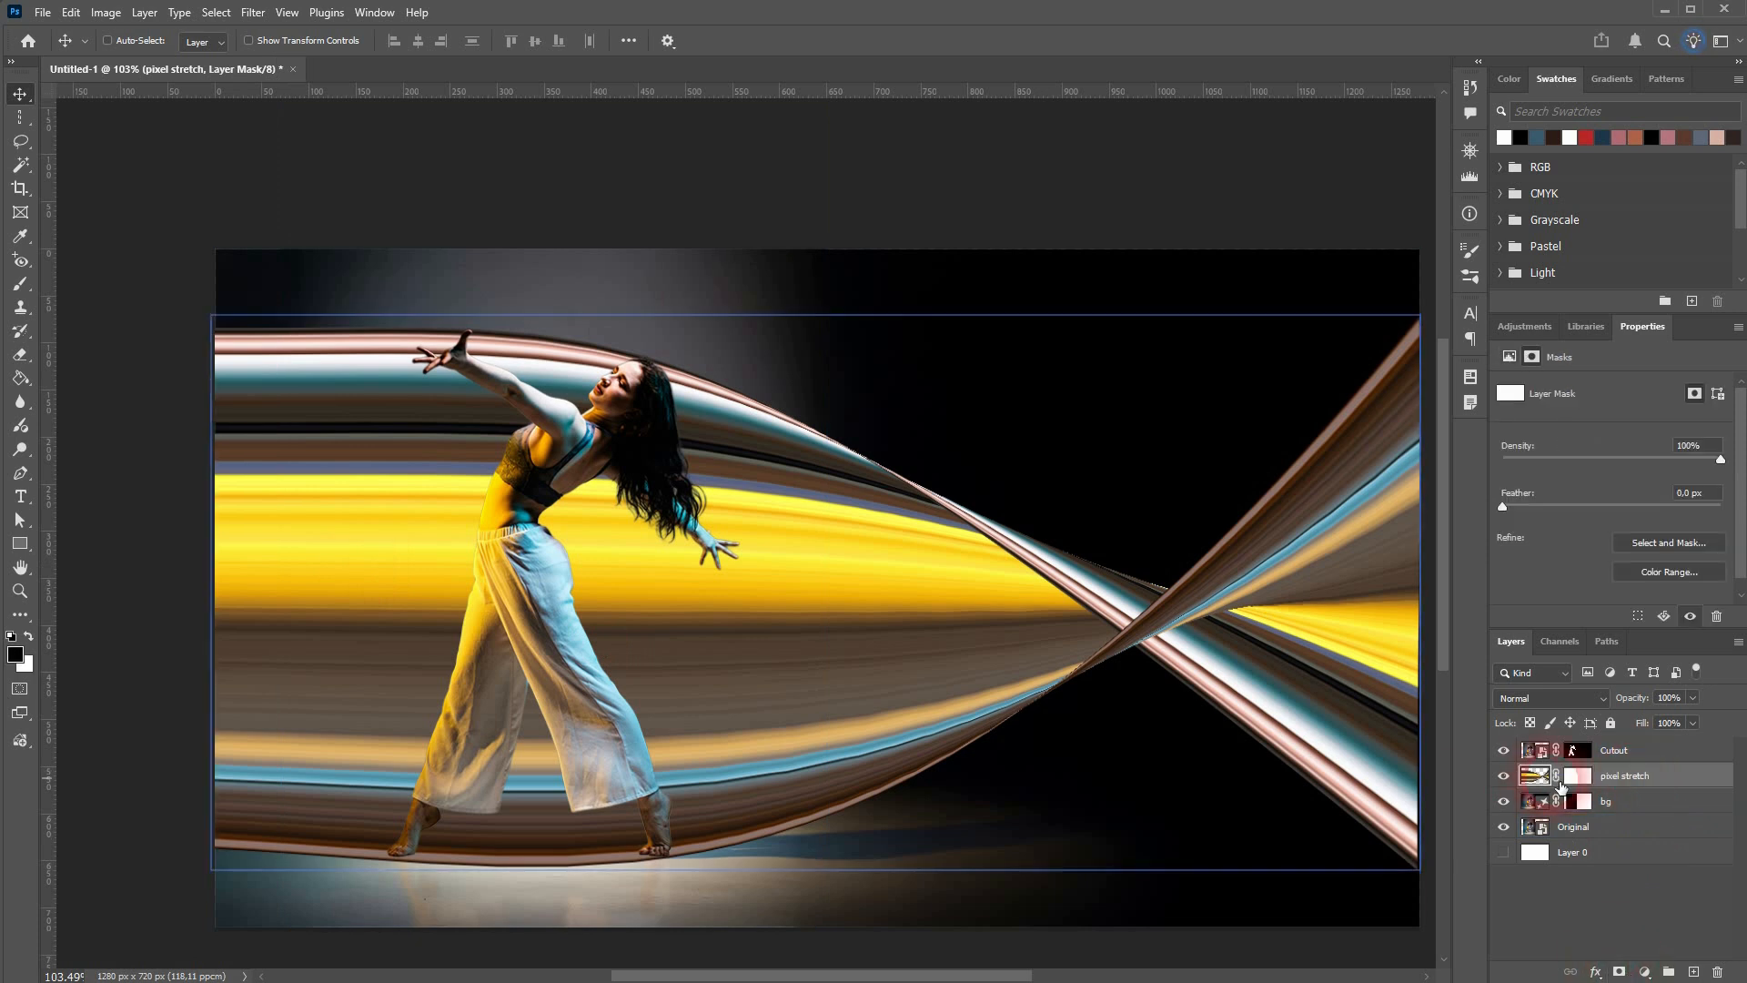
Set the Brush tool to 100% hardness and mask out the stripes along the left side of the canvas with black
{"action": "left_click", "coordinate": [27, 284]}
{"action": "right_click", "coordinate": [26, 284]}
{"action": "left_click", "coordinate": [95, 288]}
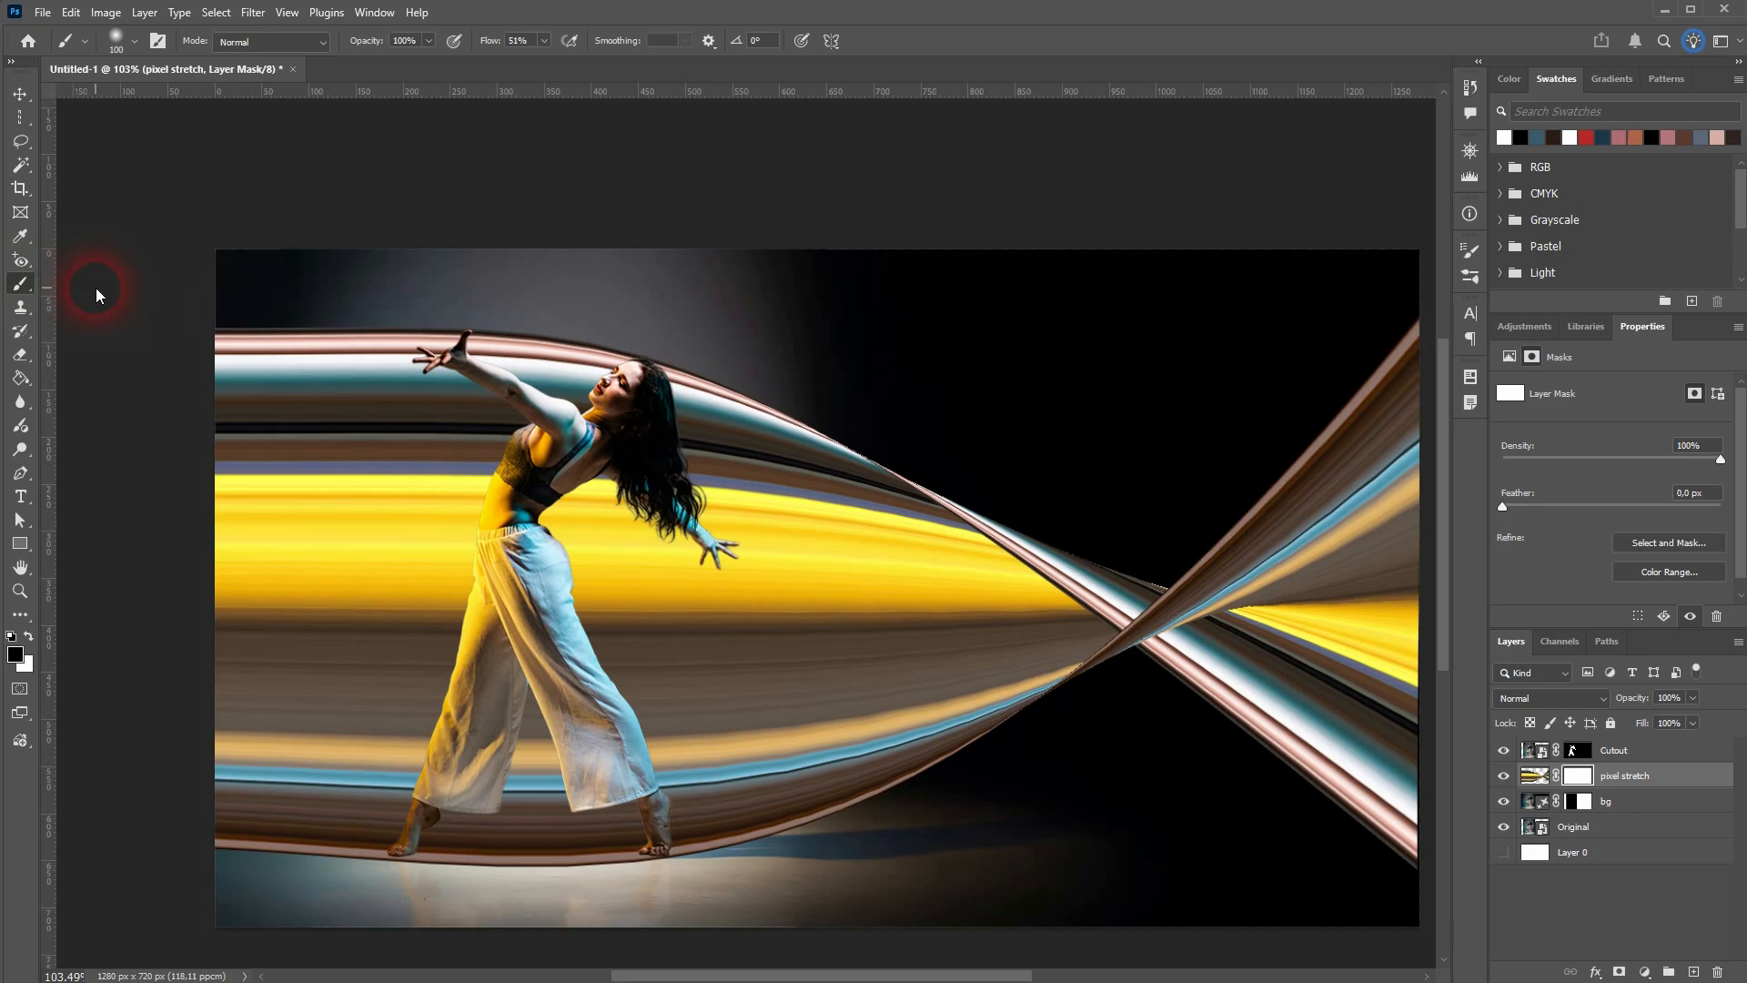
{"action": "left_click", "coordinate": [118, 43]}
{"action": "left_click", "coordinate": [143, 122]}
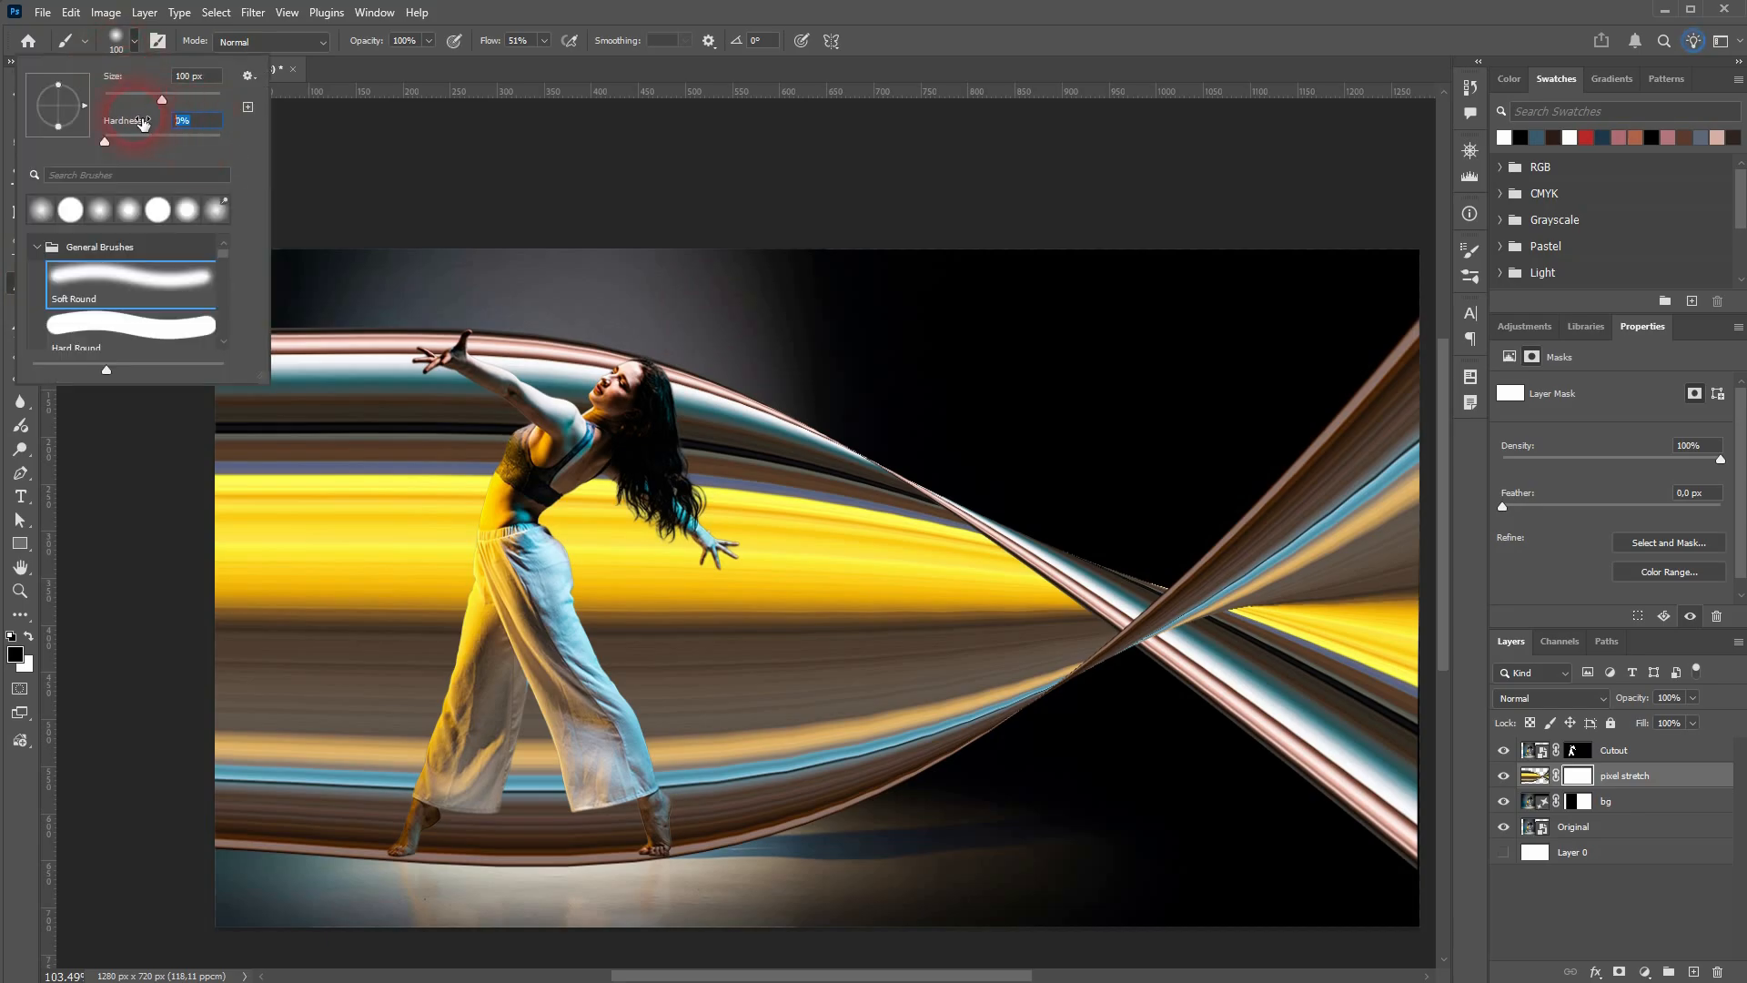
{"action": "type", "text": "100"}
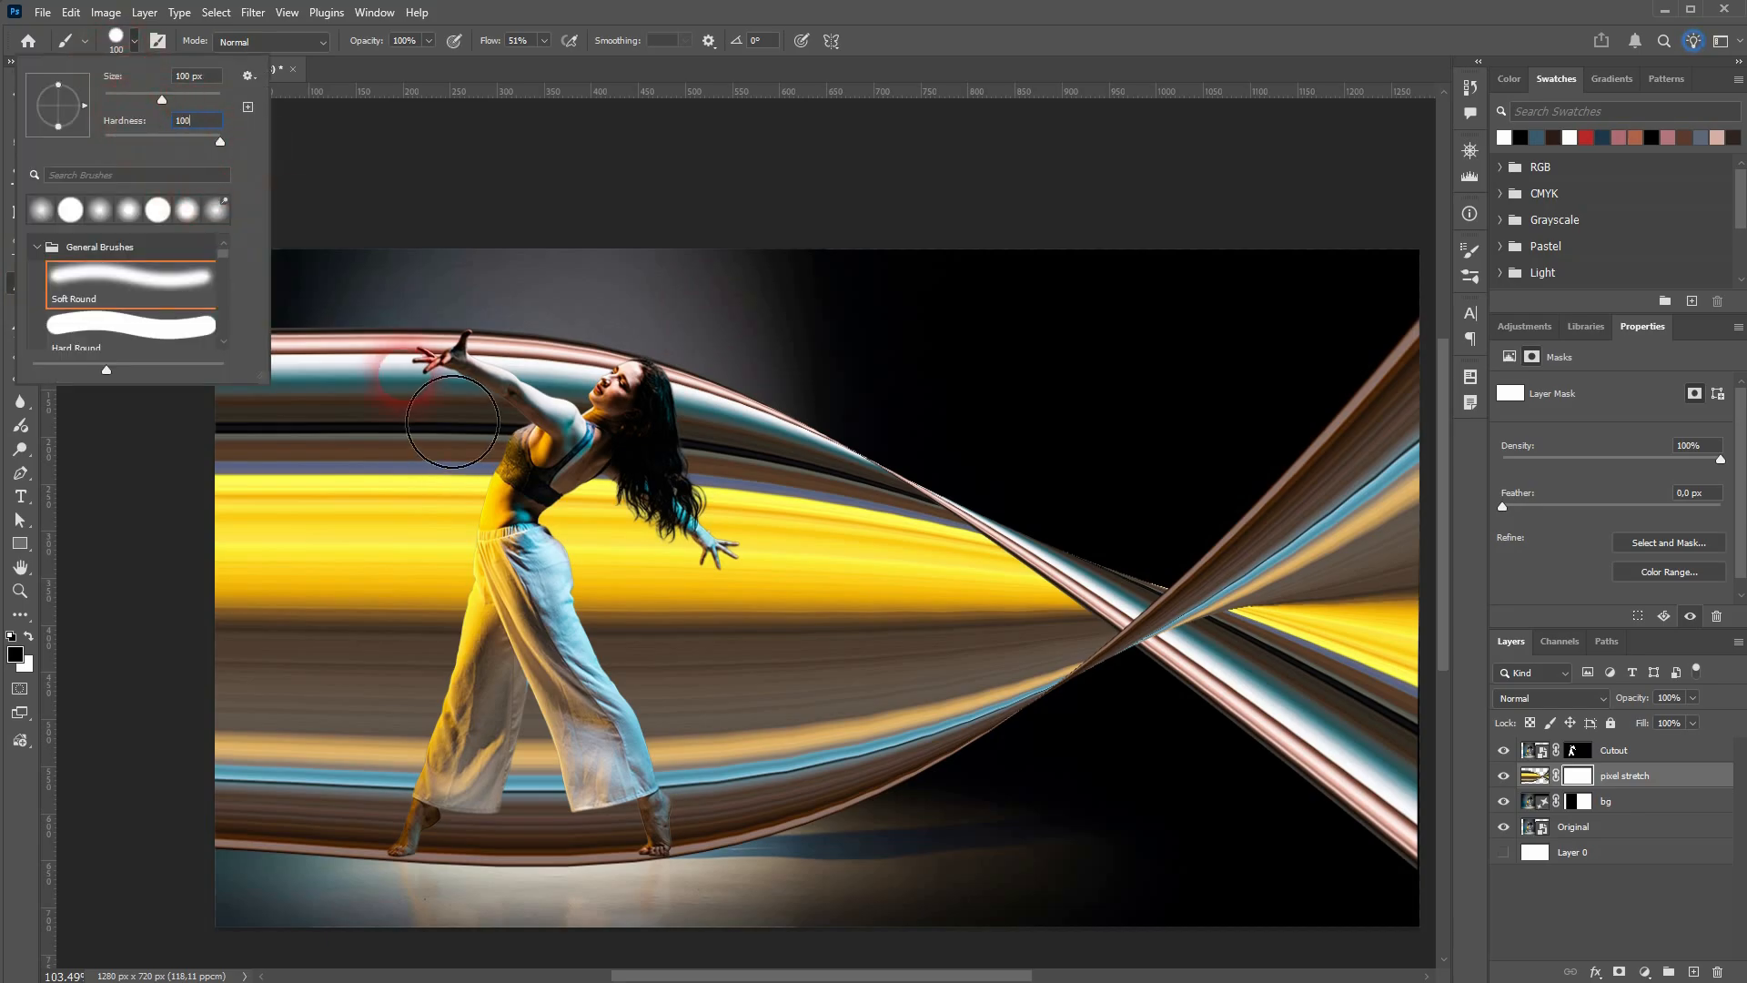
{"action": "key", "text": "Return"}
{"action": "left_click", "coordinate": [30, 637]}
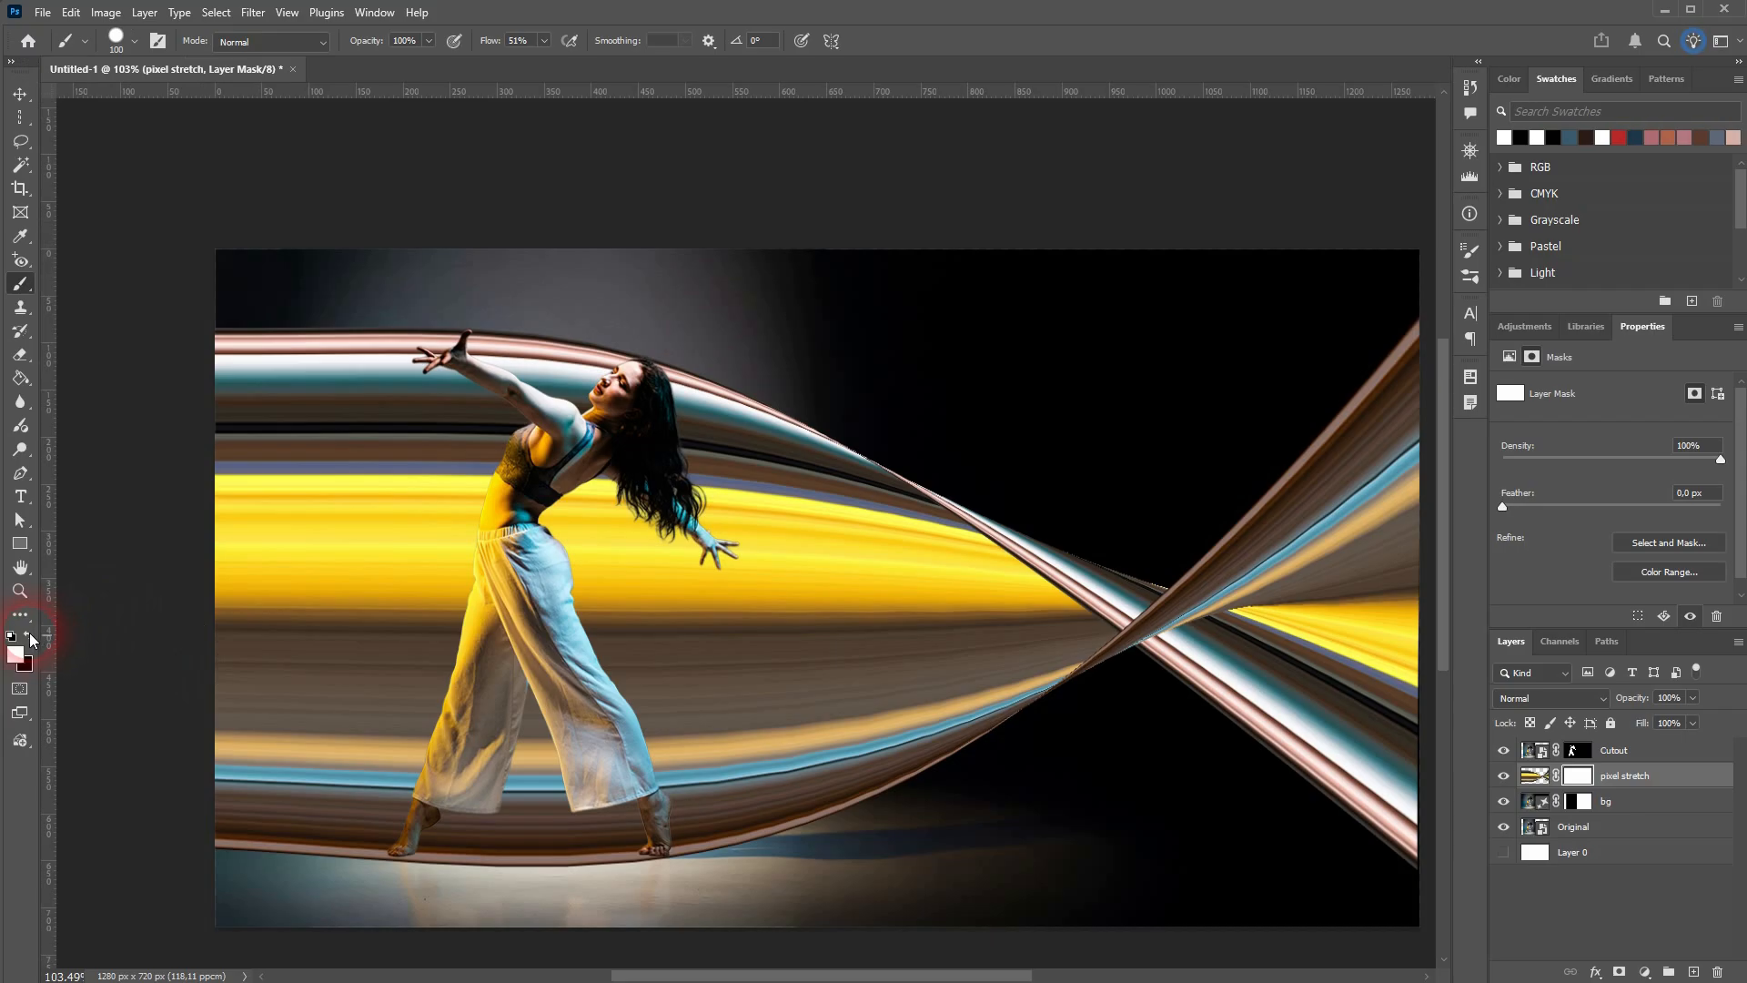
{"action": "mouse_move", "coordinate": [398, 411]}
{"action": "left_mouse_down"}
{"action": "mouse_move", "coordinate": [259, 473]}
{"action": "mouse_move", "coordinate": [275, 380]}
{"action": "mouse_move", "coordinate": [258, 496]}
{"action": "mouse_move", "coordinate": [312, 457]}
{"action": "mouse_move", "coordinate": [382, 305]}
{"action": "mouse_move", "coordinate": [385, 484]}
{"action": "mouse_move", "coordinate": [401, 380]}
{"action": "mouse_move", "coordinate": [359, 576]}
{"action": "mouse_move", "coordinate": [311, 635]}
{"action": "mouse_move", "coordinate": [288, 503]}
{"action": "mouse_move", "coordinate": [285, 696]}
{"action": "mouse_move", "coordinate": [300, 484]}
{"action": "mouse_move", "coordinate": [261, 823]}
{"action": "left_mouse_up"}
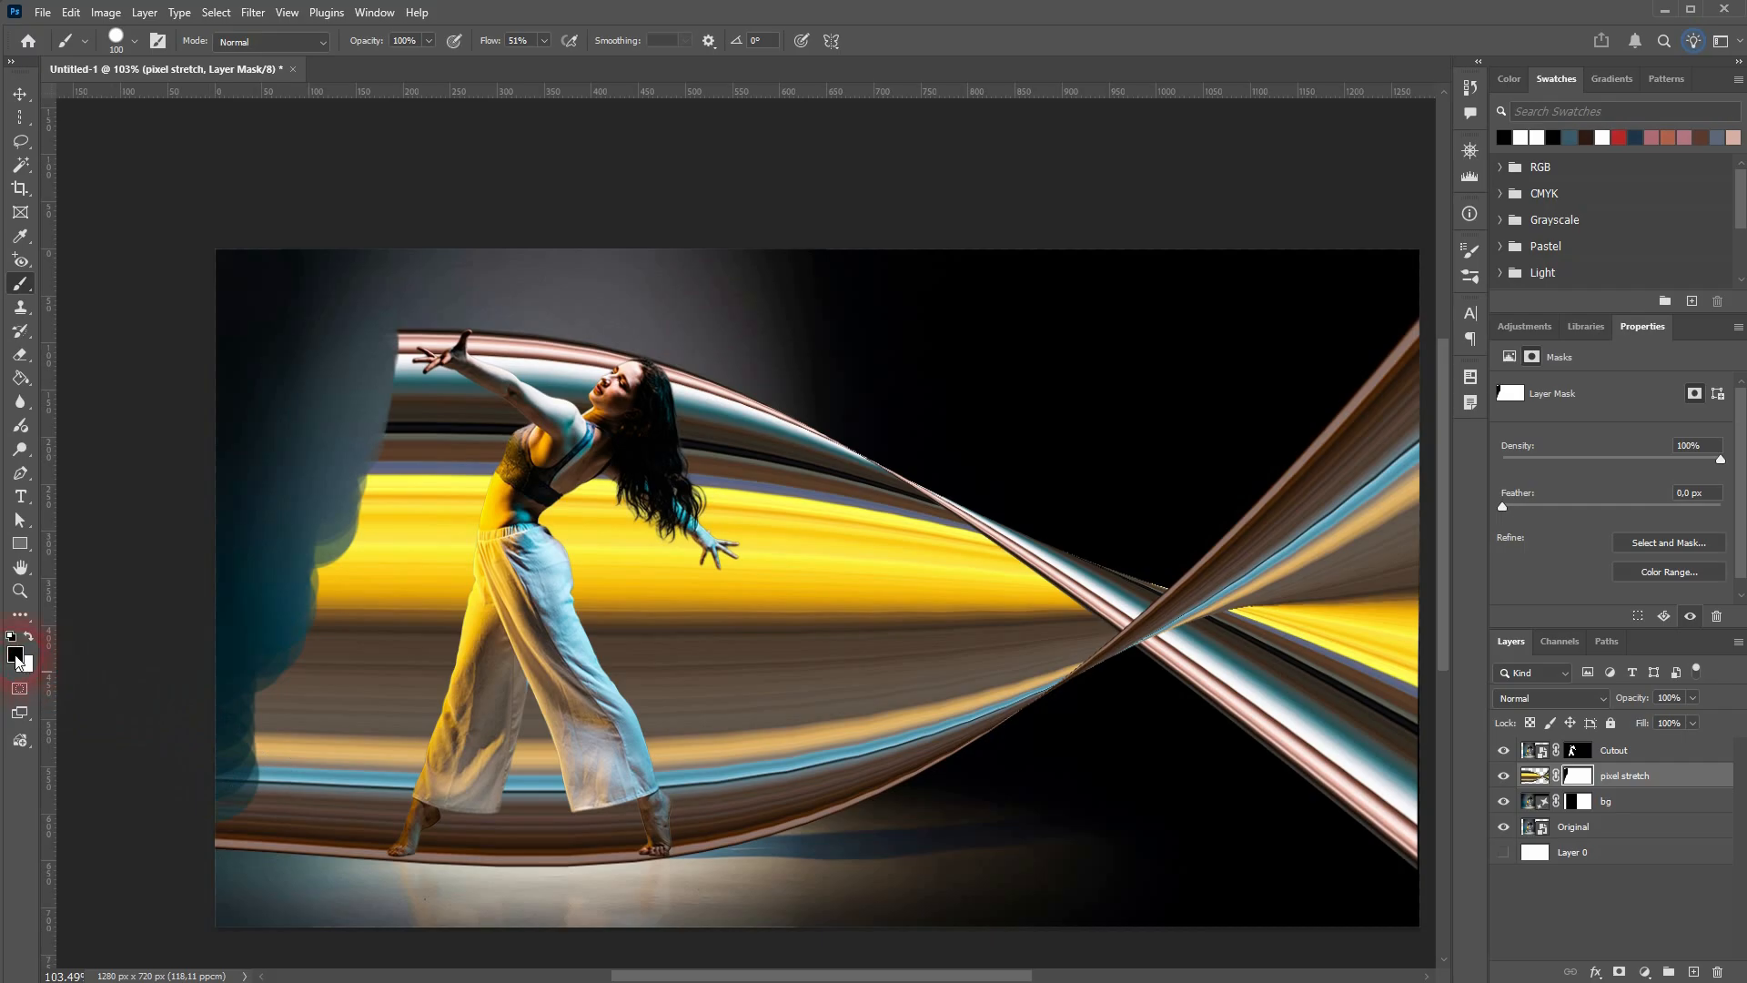
Try to mask out the remaining stripes between the canvas's left edge and the dancer with a black foreground color
{"action": "left_click", "coordinate": [16, 660]}
{"action": "left_click", "coordinate": [379, 498]}
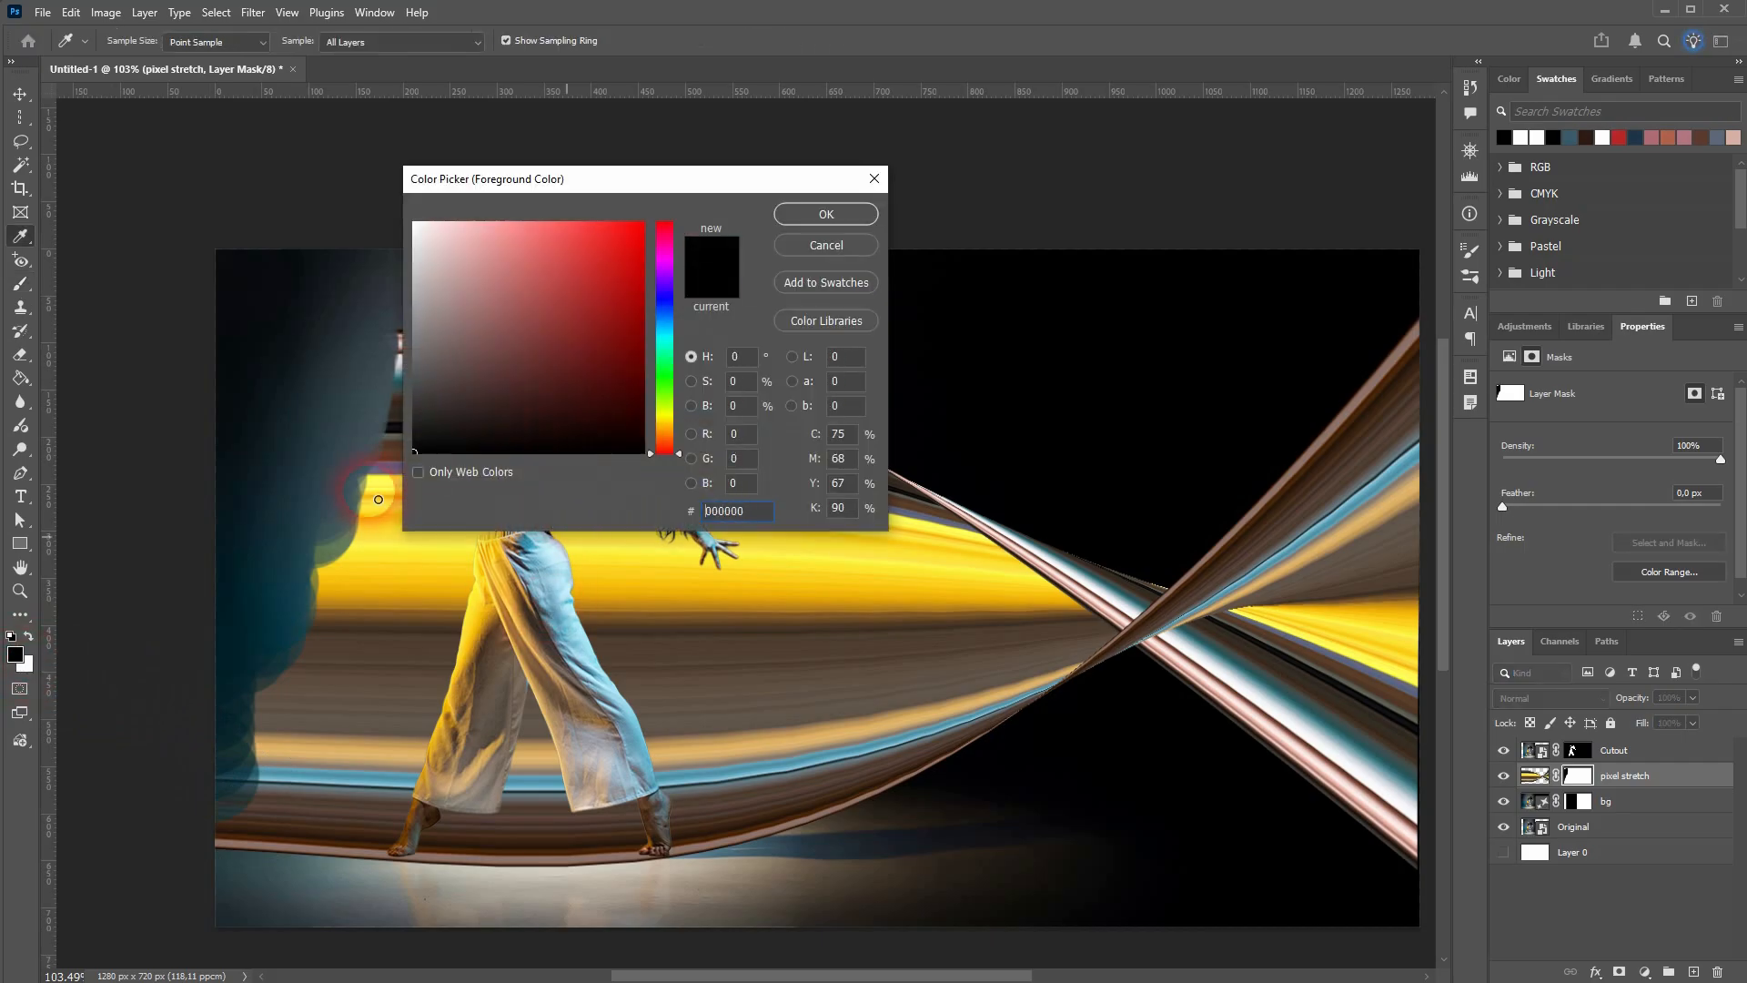
{"action": "left_click", "coordinate": [809, 219]}
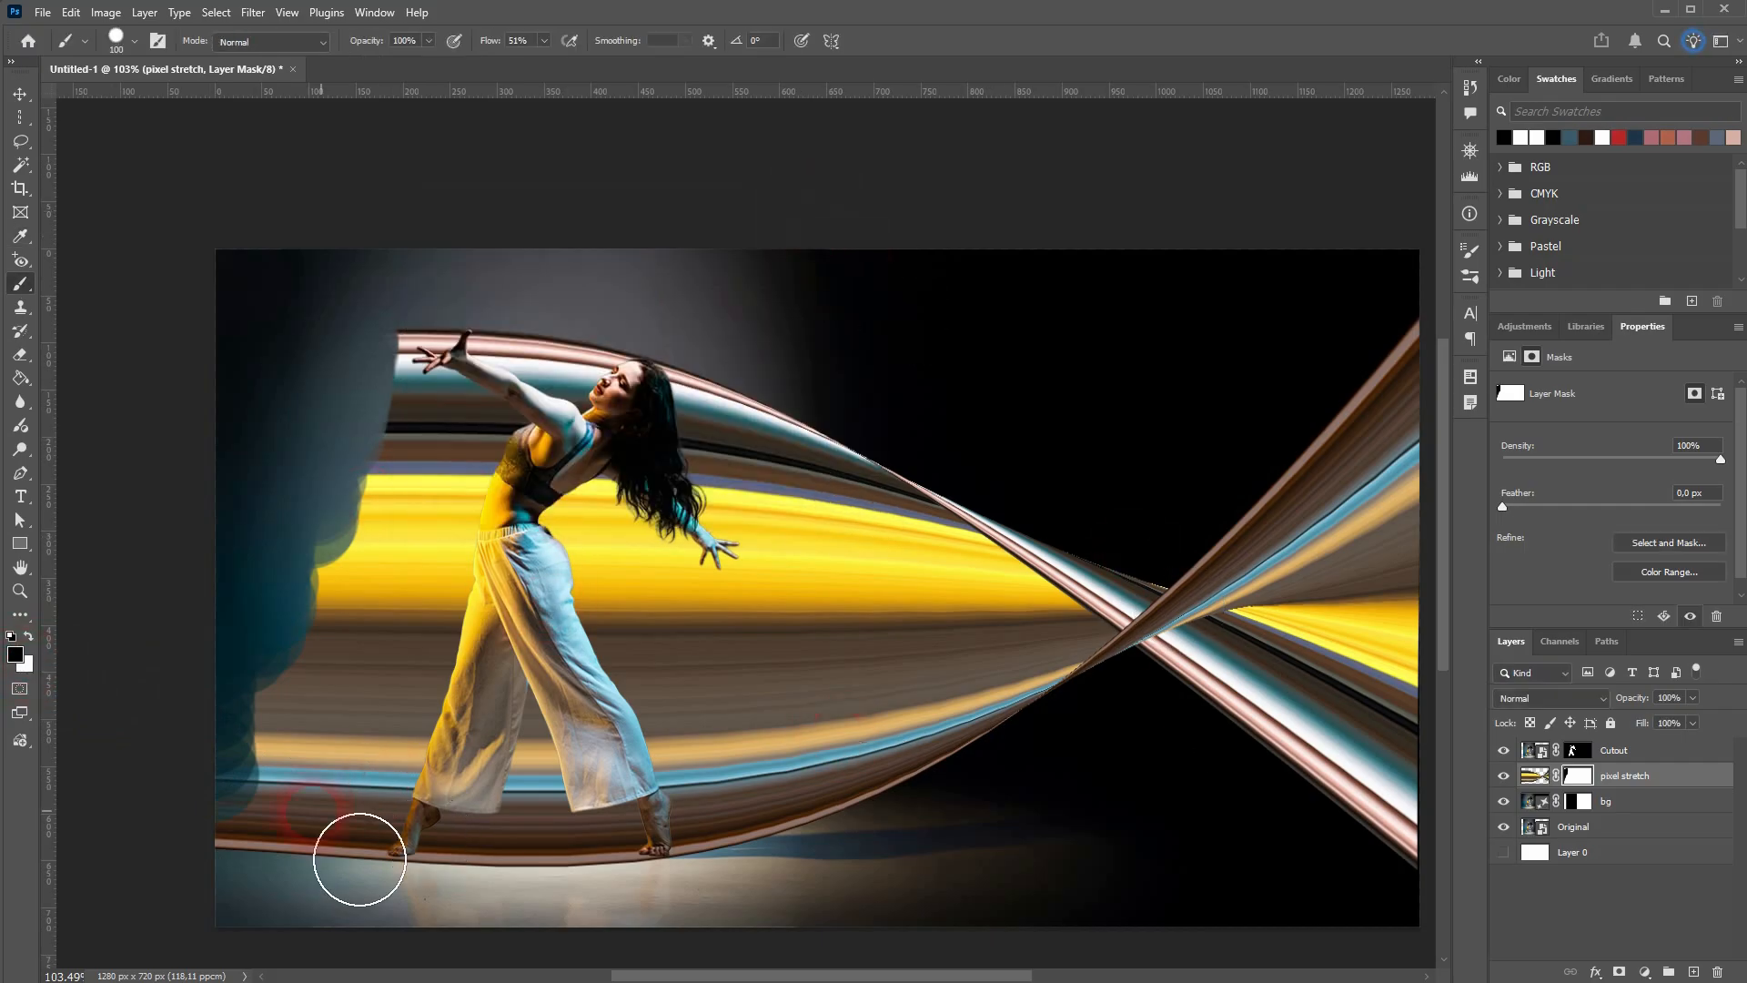
{"action": "mouse_move", "coordinate": [355, 850]}
{"action": "left_mouse_down"}
{"action": "mouse_move", "coordinate": [257, 899]}
{"action": "mouse_move", "coordinate": [319, 655]}
{"action": "mouse_move", "coordinate": [364, 870]}
{"action": "mouse_move", "coordinate": [402, 811]}
{"action": "mouse_move", "coordinate": [406, 851]}
{"action": "mouse_move", "coordinate": [459, 709]}
{"action": "mouse_move", "coordinate": [433, 605]}
{"action": "mouse_move", "coordinate": [546, 464]}
{"action": "mouse_move", "coordinate": [469, 435]}
{"action": "mouse_move", "coordinate": [441, 382]}
{"action": "mouse_move", "coordinate": [371, 566]}
{"action": "mouse_move", "coordinate": [363, 402]}
{"action": "left_mouse_up"}
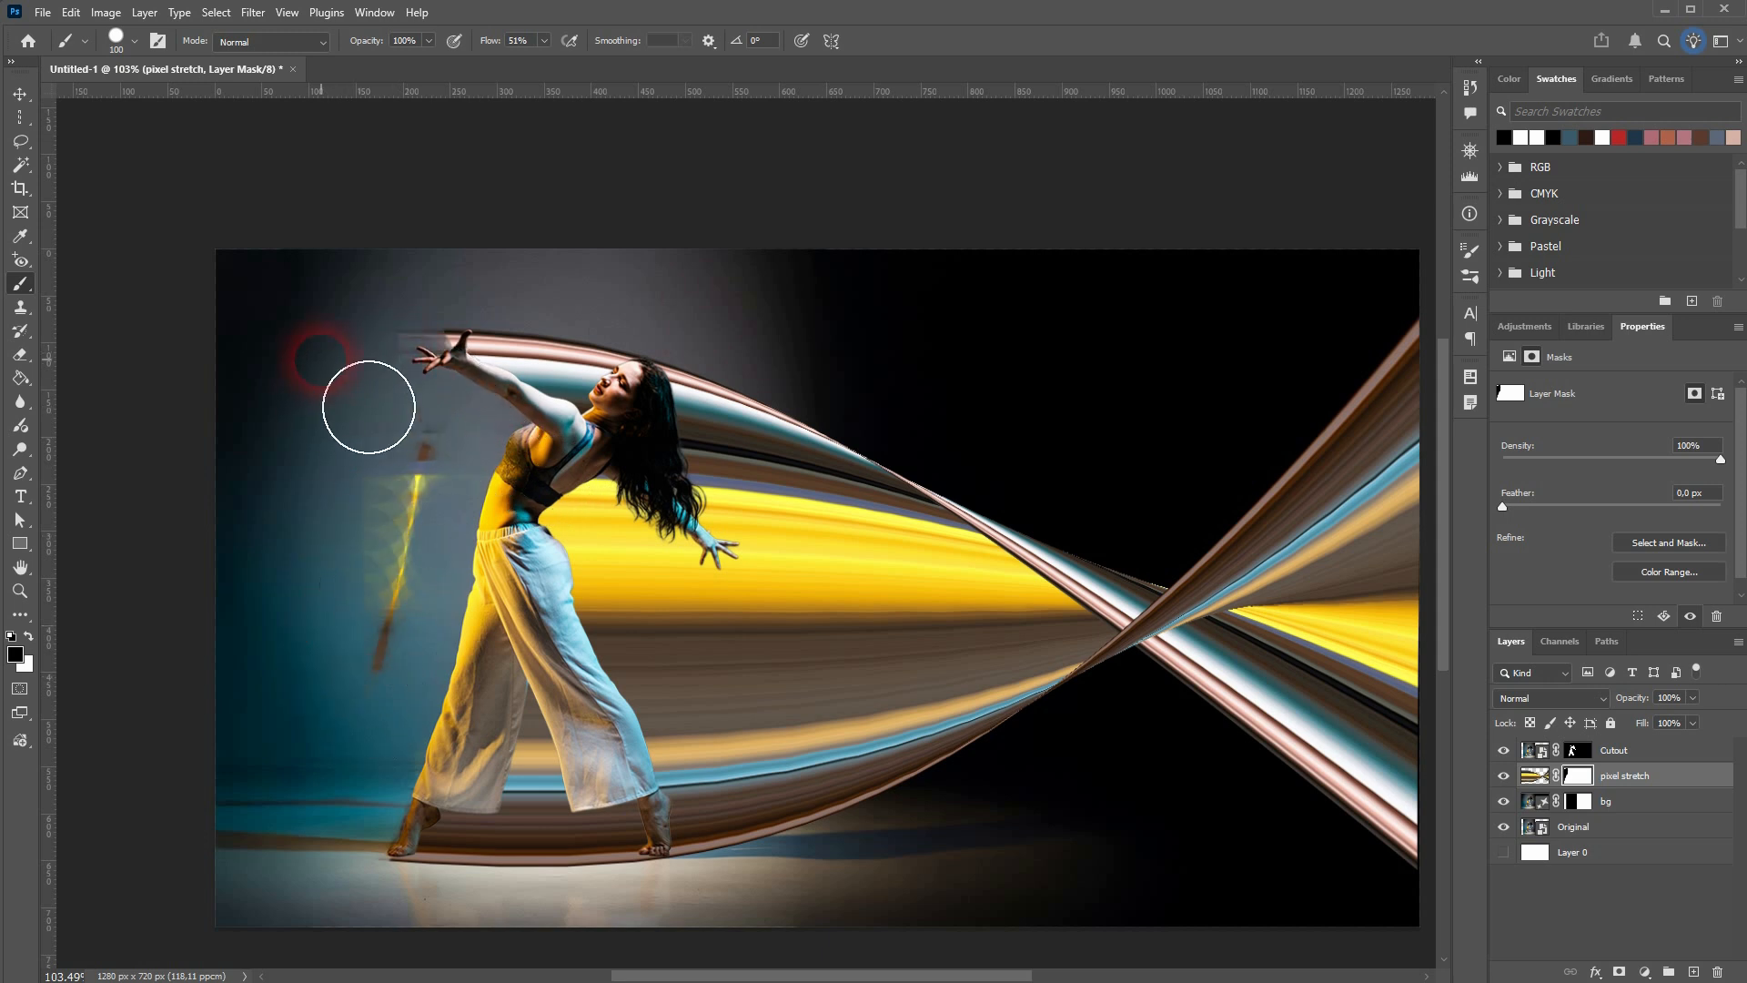
{"action": "mouse_move", "coordinate": [438, 472]}
{"action": "left_mouse_down"}
{"action": "mouse_move", "coordinate": [429, 732]}
{"action": "mouse_move", "coordinate": [444, 567]}
{"action": "mouse_move", "coordinate": [432, 610]}
{"action": "mouse_move", "coordinate": [474, 564]}
{"action": "mouse_move", "coordinate": [485, 412]}
{"action": "mouse_move", "coordinate": [481, 521]}
{"action": "left_mouse_up"}
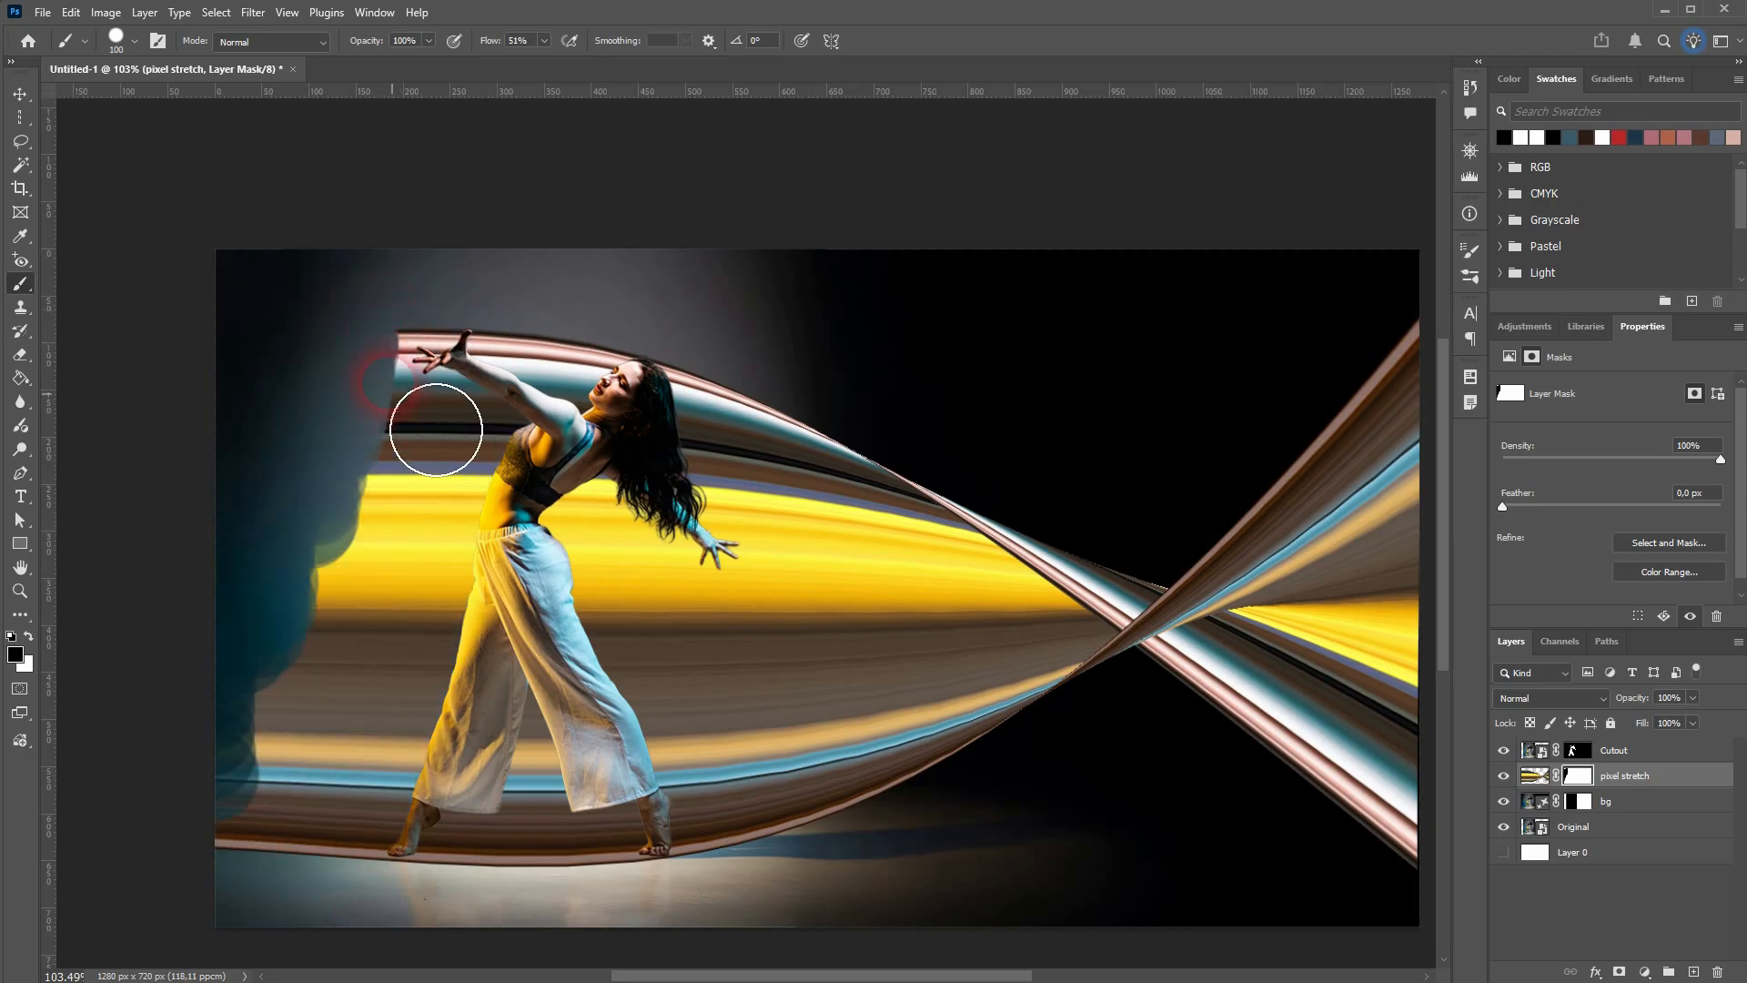
Mask part of the stripes beside the dancer's outstretched arm and waist, and switch to the Hard Round brush
{"action": "scroll", "coordinate": [382, 364], "scroll_direction": "up", "scroll_amount": 2}
{"action": "mouse_move", "coordinate": [490, 393]}
{"action": "left_mouse_down"}
{"action": "mouse_move", "coordinate": [421, 676]}
{"action": "mouse_move", "coordinate": [355, 802]}
{"action": "mouse_move", "coordinate": [470, 642]}
{"action": "left_mouse_up"}
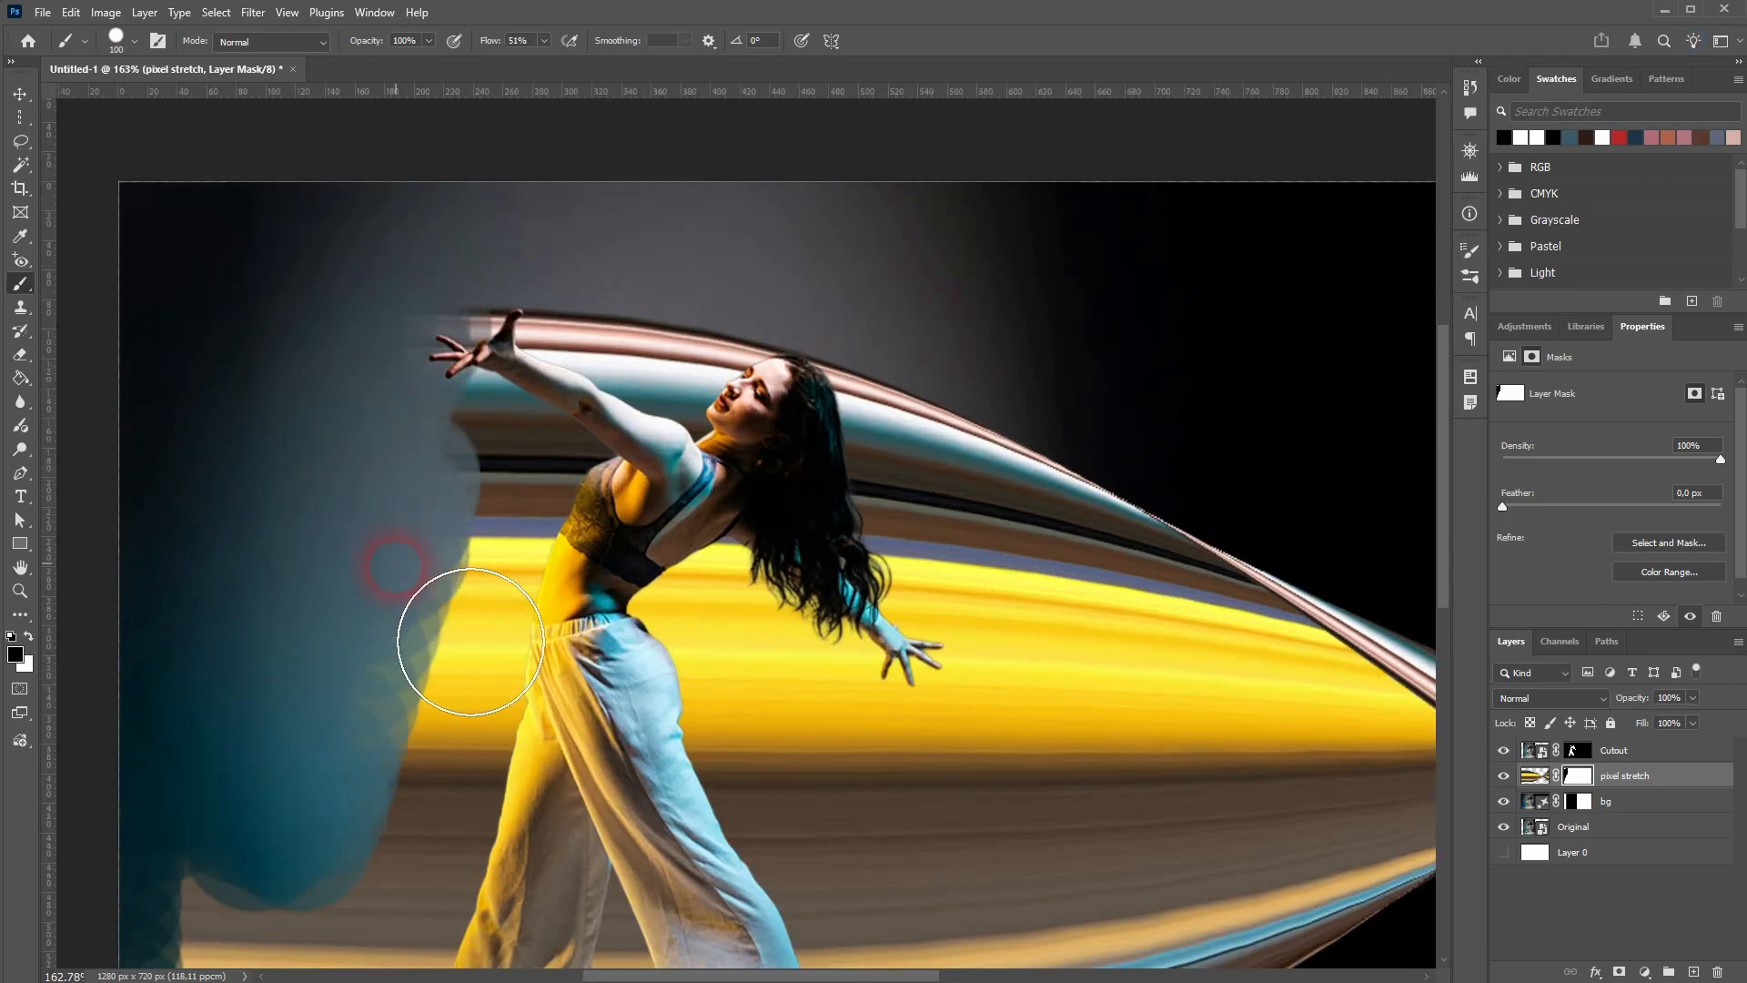
{"action": "left_click", "coordinate": [118, 42]}
{"action": "left_click", "coordinate": [141, 282]}
{"action": "left_click", "coordinate": [128, 341]}
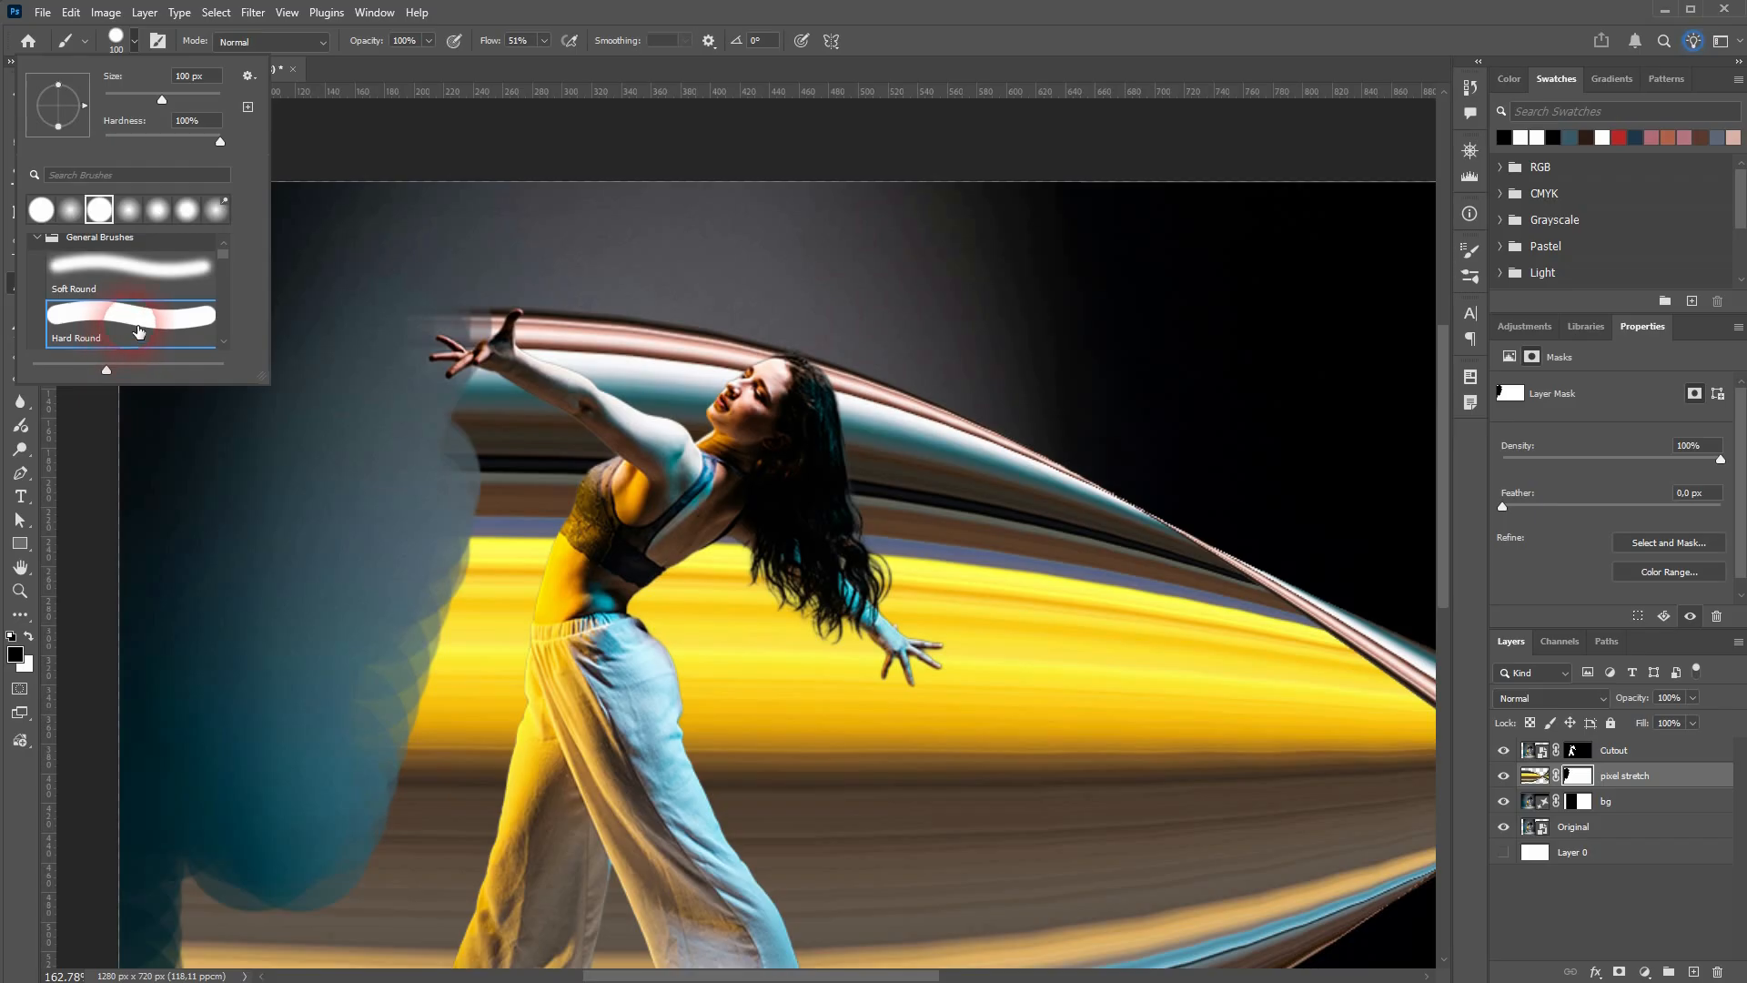
Mask out the remaining stripes left of the dancer, following her back leg down to the rear foot
{"action": "mouse_move", "coordinate": [272, 461]}
{"action": "left_mouse_down"}
{"action": "mouse_move", "coordinate": [379, 525]}
{"action": "mouse_move", "coordinate": [394, 768]}
{"action": "mouse_move", "coordinate": [423, 476]}
{"action": "mouse_move", "coordinate": [452, 750]}
{"action": "mouse_move", "coordinate": [505, 532]}
{"action": "mouse_move", "coordinate": [466, 450]}
{"action": "mouse_move", "coordinate": [419, 406]}
{"action": "mouse_move", "coordinate": [561, 495]}
{"action": "mouse_move", "coordinate": [435, 593]}
{"action": "mouse_move", "coordinate": [464, 719]}
{"action": "mouse_move", "coordinate": [242, 780]}
{"action": "mouse_move", "coordinate": [164, 658]}
{"action": "left_mouse_up"}
{"action": "scroll", "coordinate": [437, 602], "scroll_direction": "down", "scroll_amount": 3}
{"action": "scroll", "coordinate": [388, 660], "scroll_direction": "down", "scroll_amount": 3}
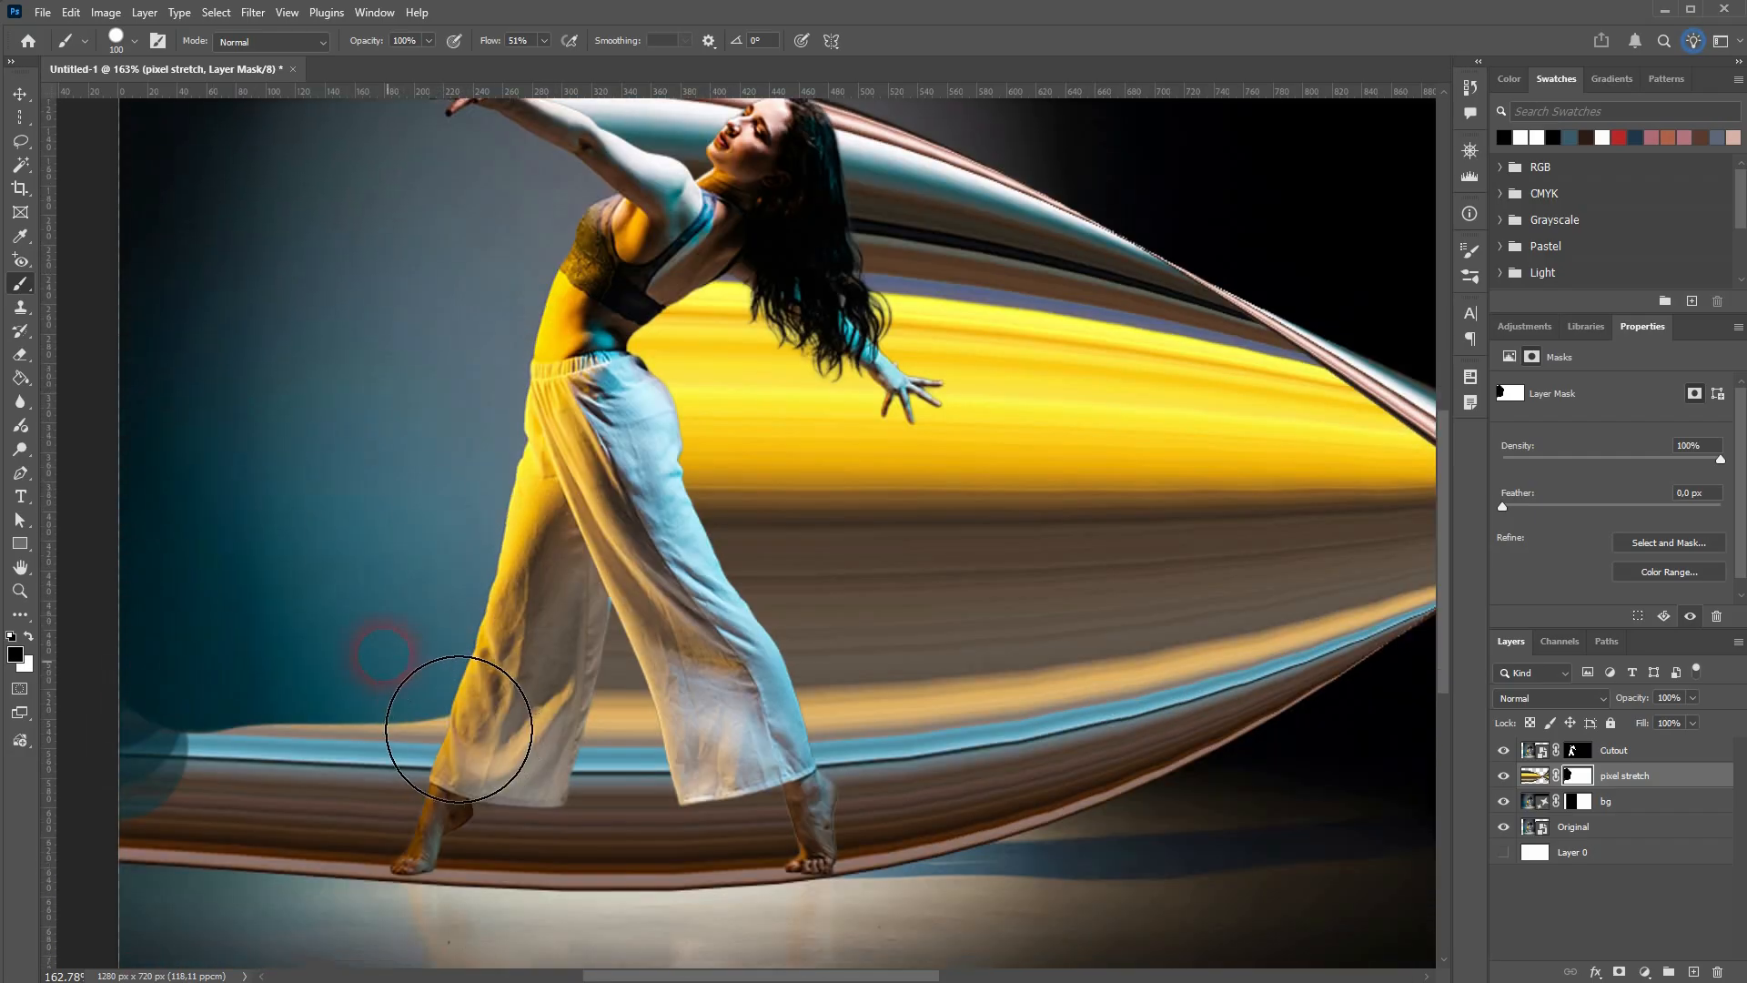
{"action": "mouse_move", "coordinate": [458, 729]}
{"action": "left_mouse_down"}
{"action": "mouse_move", "coordinate": [231, 808]}
{"action": "mouse_move", "coordinate": [199, 940]}
{"action": "mouse_move", "coordinate": [301, 825]}
{"action": "mouse_move", "coordinate": [337, 830]}
{"action": "mouse_move", "coordinate": [312, 925]}
{"action": "mouse_move", "coordinate": [453, 749]}
{"action": "mouse_move", "coordinate": [383, 926]}
{"action": "mouse_move", "coordinate": [409, 921]}
{"action": "mouse_move", "coordinate": [443, 839]}
{"action": "left_mouse_up"}
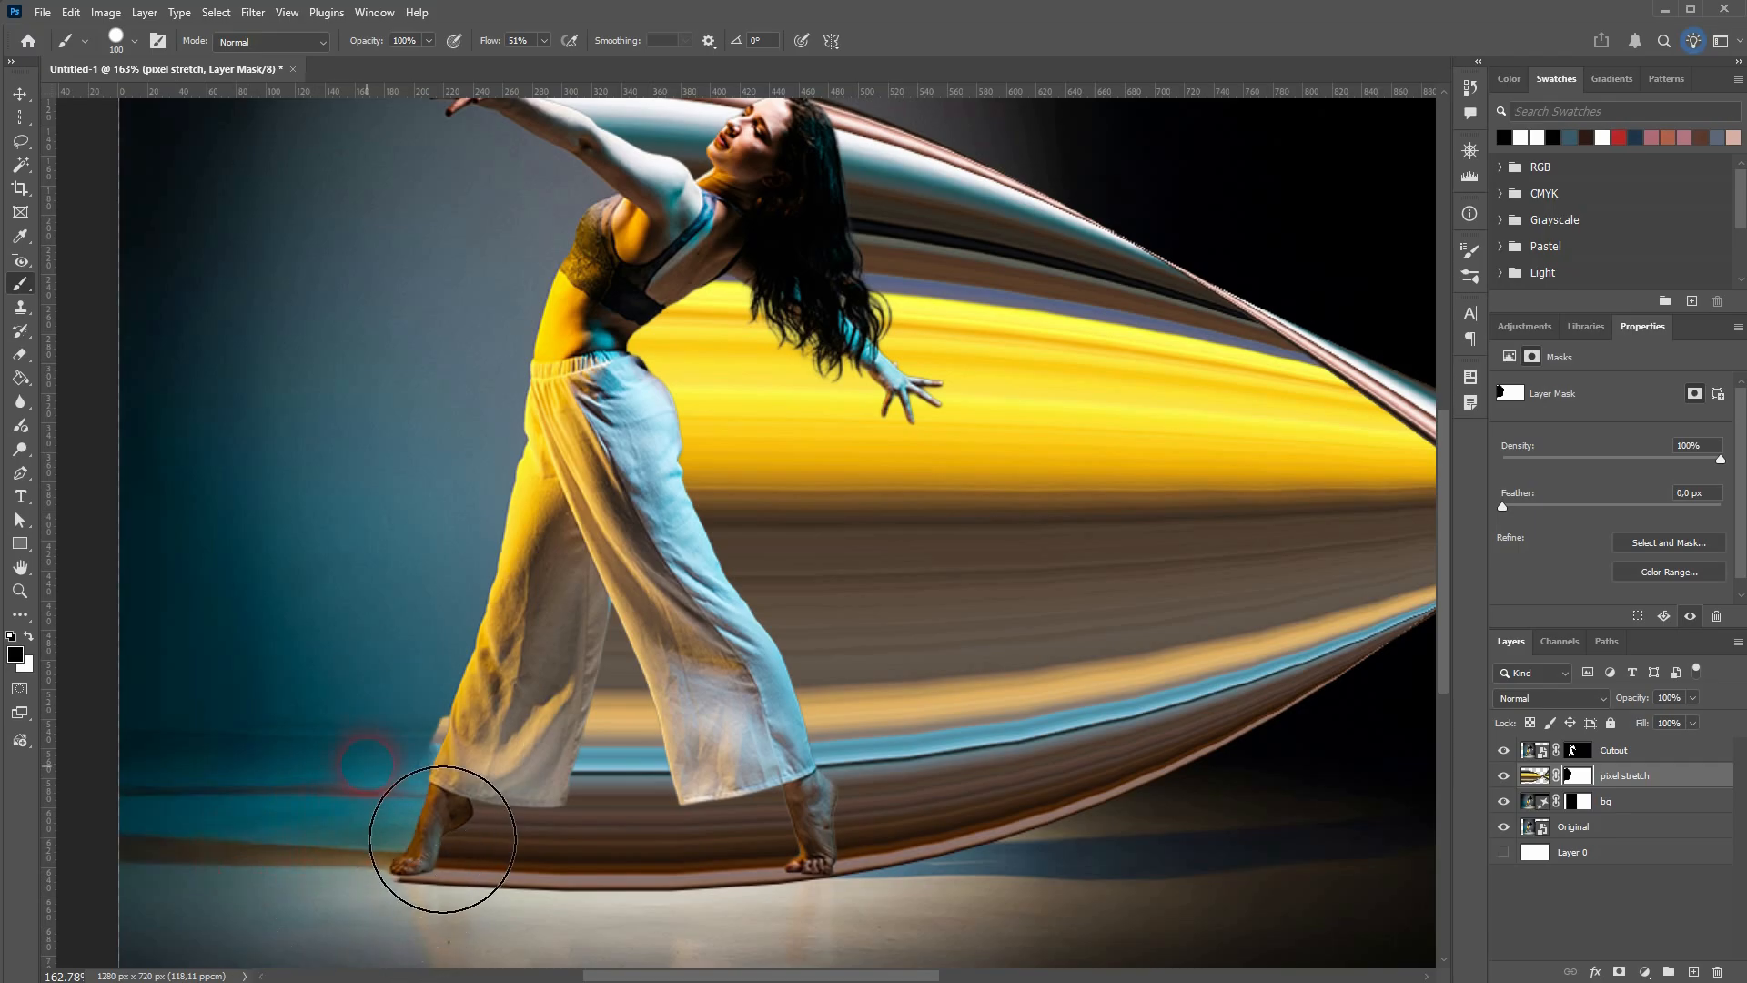
{"action": "left_click_drag", "start_coordinate": [368, 767], "coordinate": [451, 604]}
Mask out the leftover stripe fragments around the dancer's raised hand so the stripes begin at her thumb
{"action": "scroll", "coordinate": [470, 481], "scroll_direction": "down", "scroll_amount": 1}
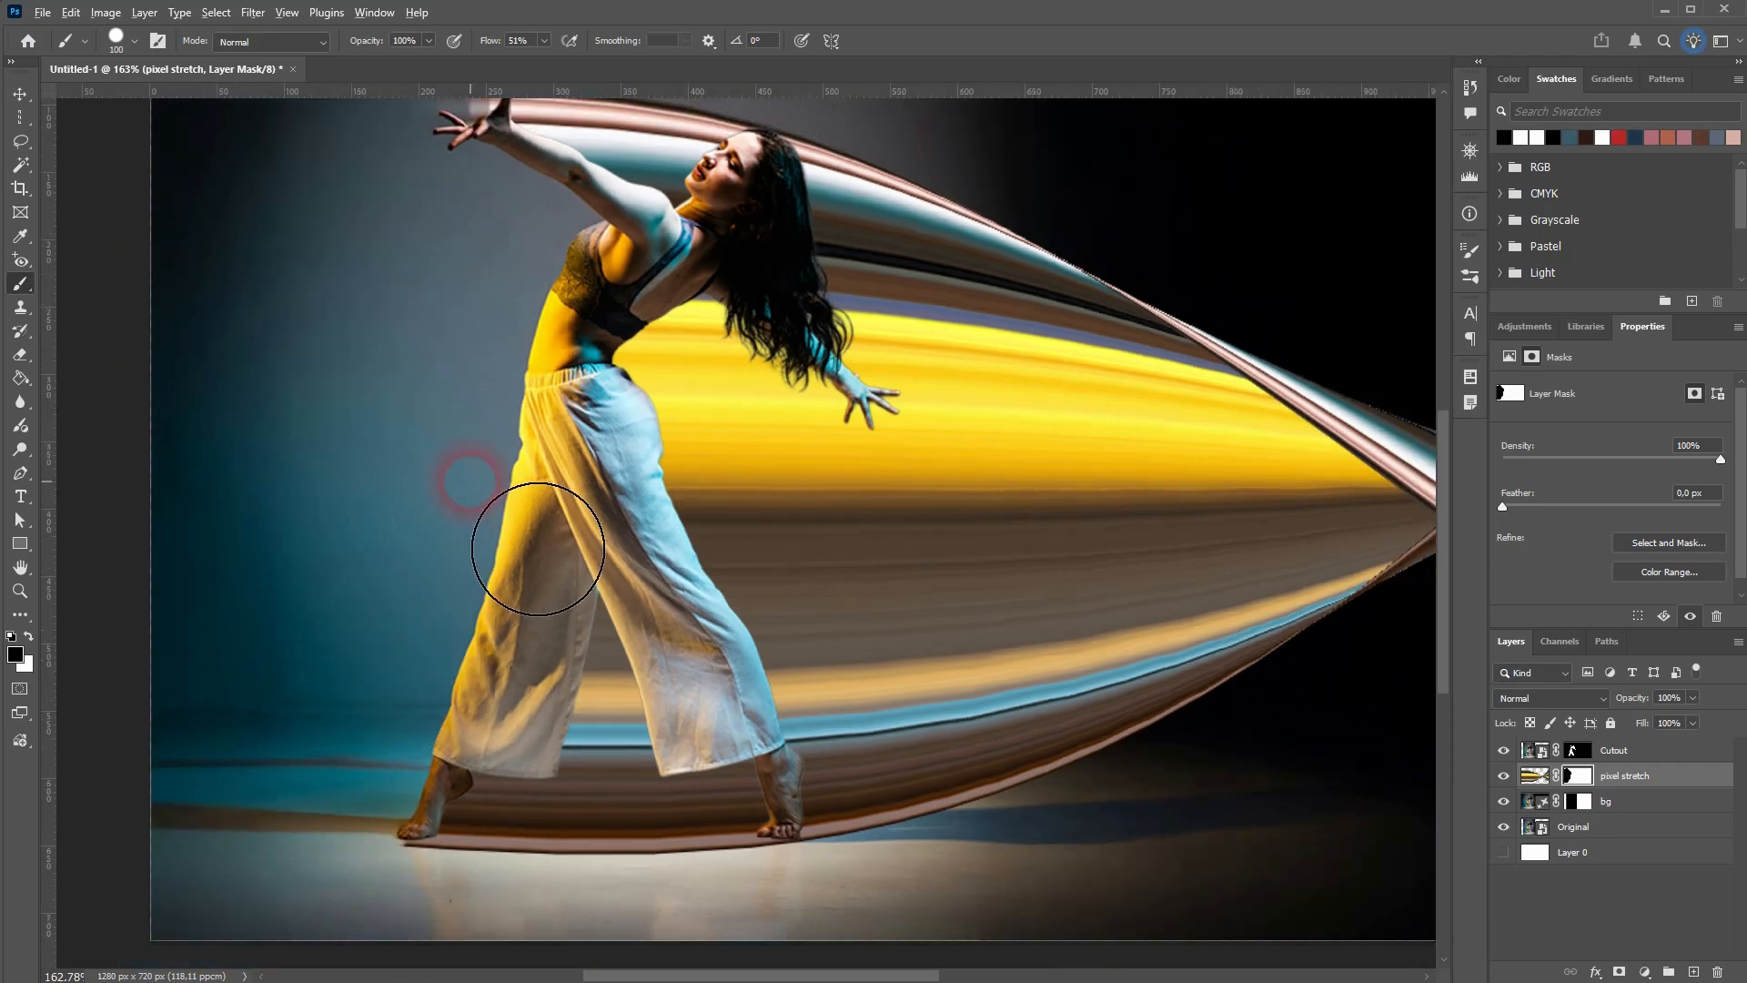
{"action": "scroll", "coordinate": [488, 292], "scroll_direction": "down", "scroll_amount": 1}
{"action": "scroll", "coordinate": [468, 285], "scroll_direction": "up", "scroll_amount": 4}
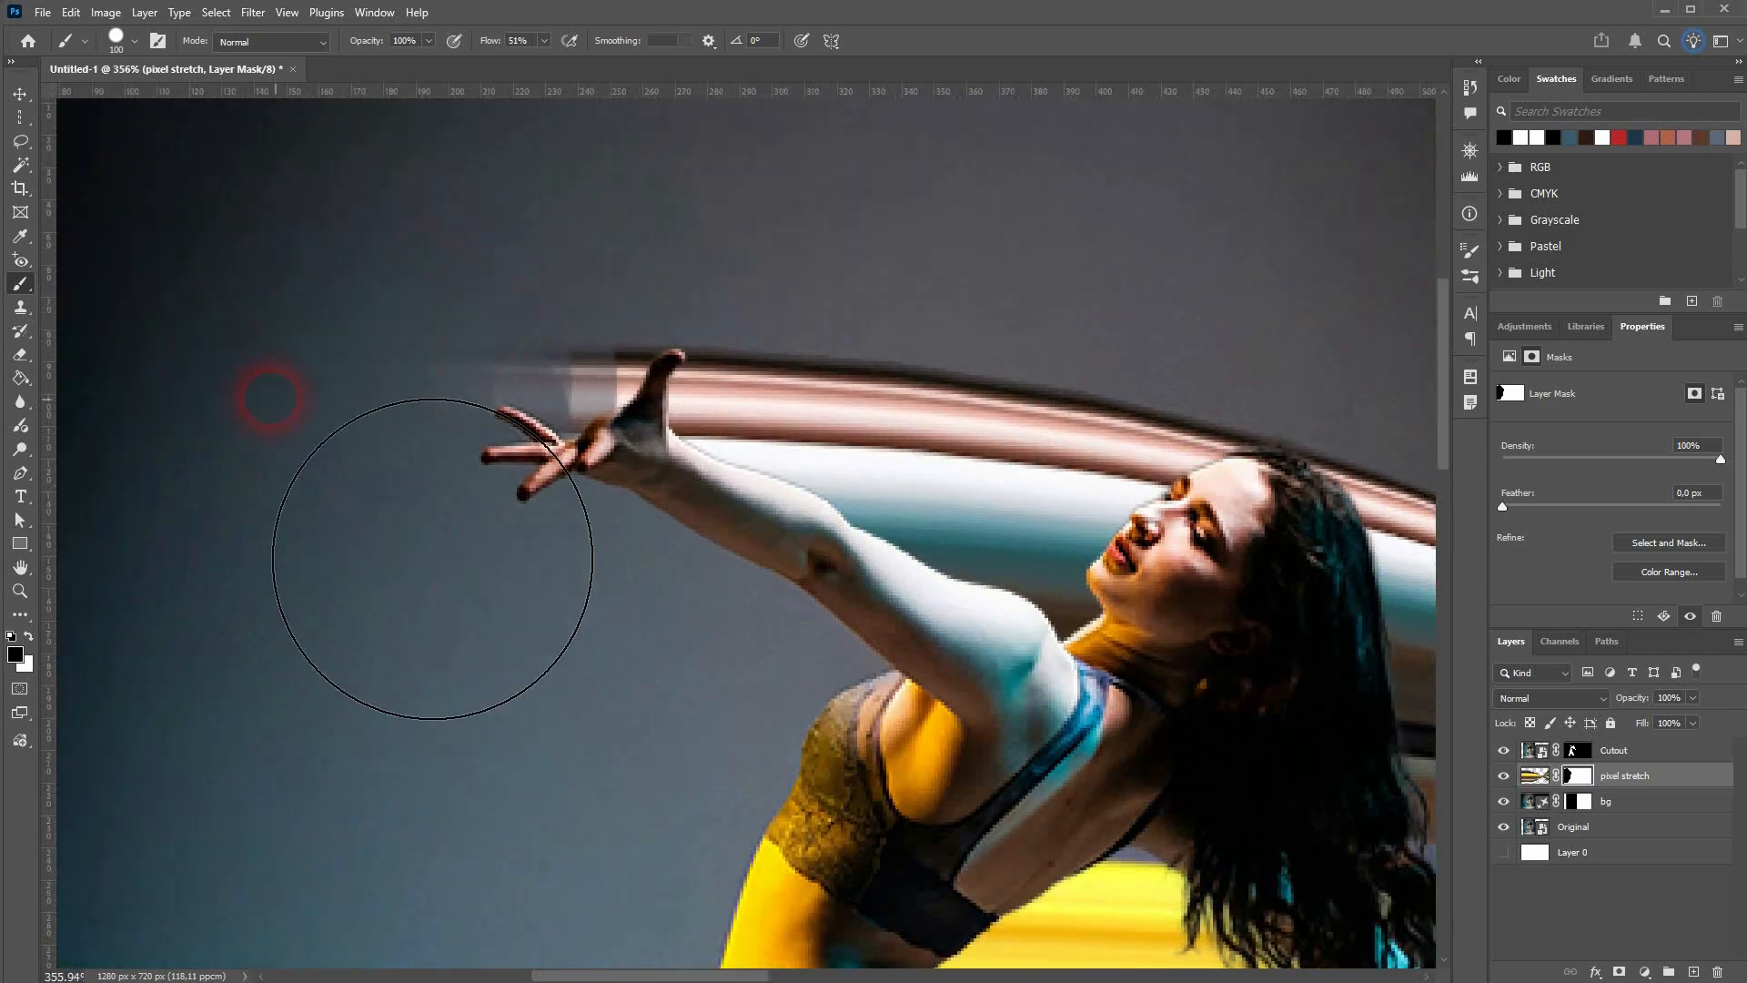
{"action": "mouse_move", "coordinate": [433, 558]}
{"action": "left_mouse_down"}
{"action": "mouse_move", "coordinate": [519, 565]}
{"action": "mouse_move", "coordinate": [609, 538]}
{"action": "mouse_move", "coordinate": [662, 472]}
{"action": "left_mouse_up"}
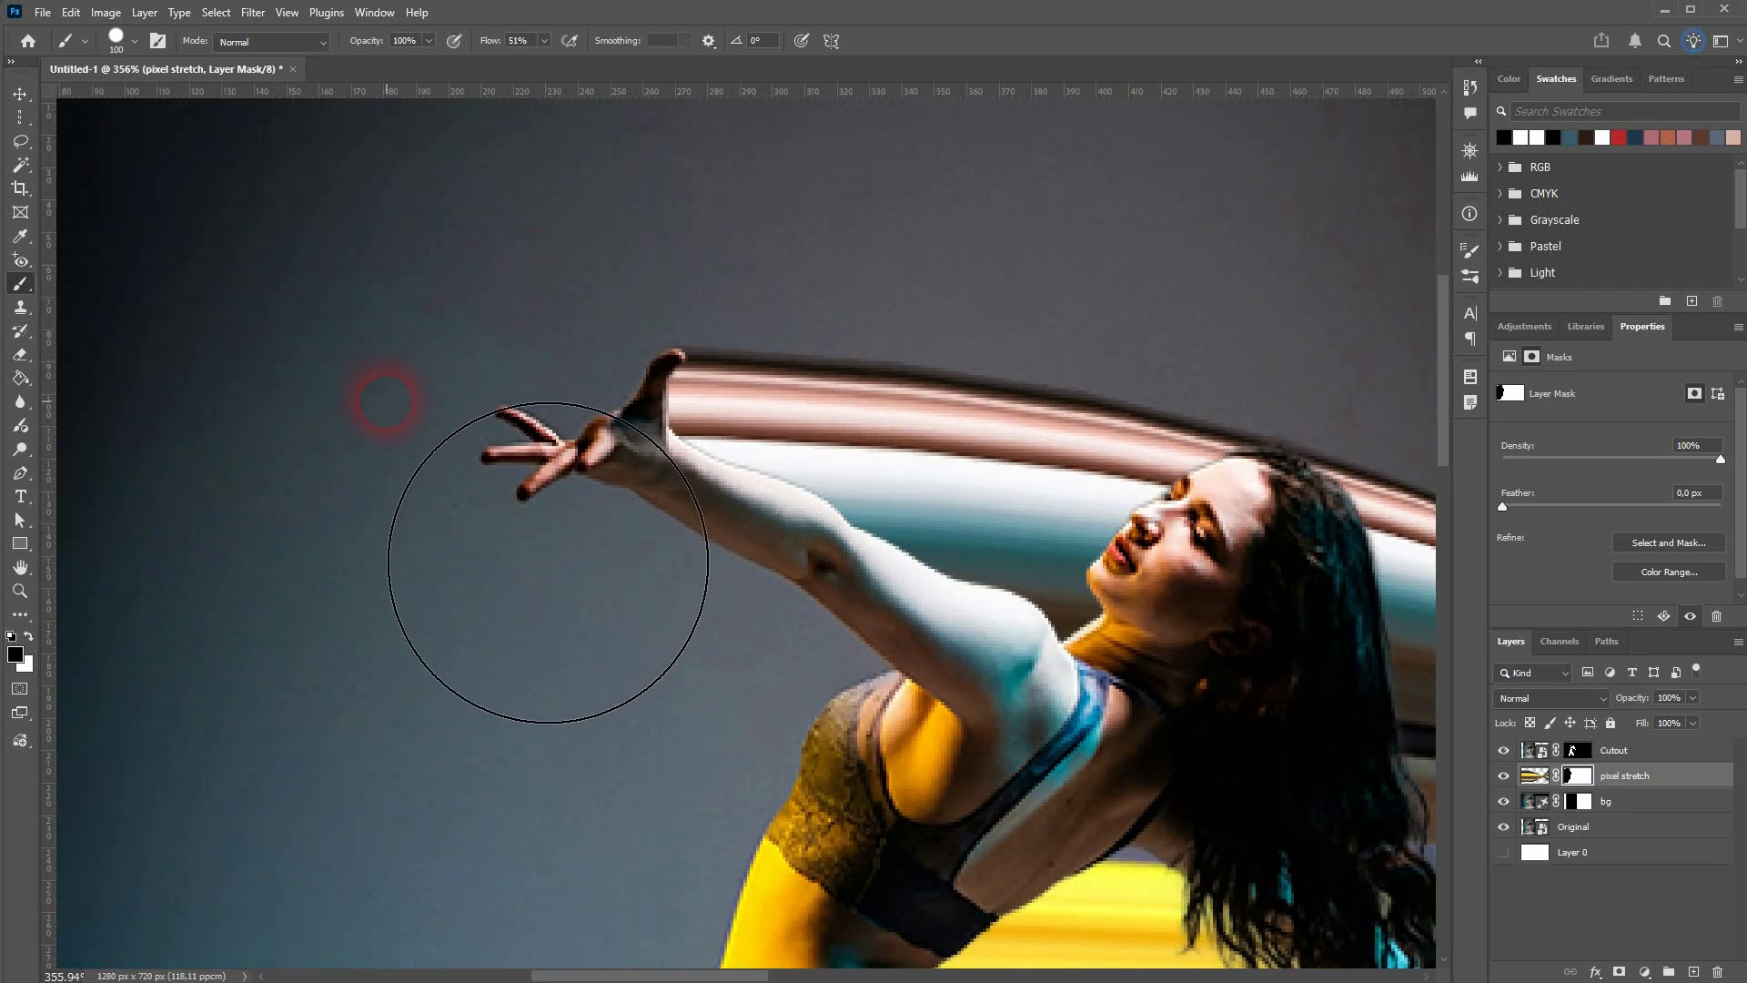
Warp the pixel stretch layer's image, nudging its lower-left corner slightly upward so the lowest stripe sits closer to the dancer's rear foot
{"action": "scroll", "coordinate": [386, 400], "scroll_direction": "down", "scroll_amount": 8}
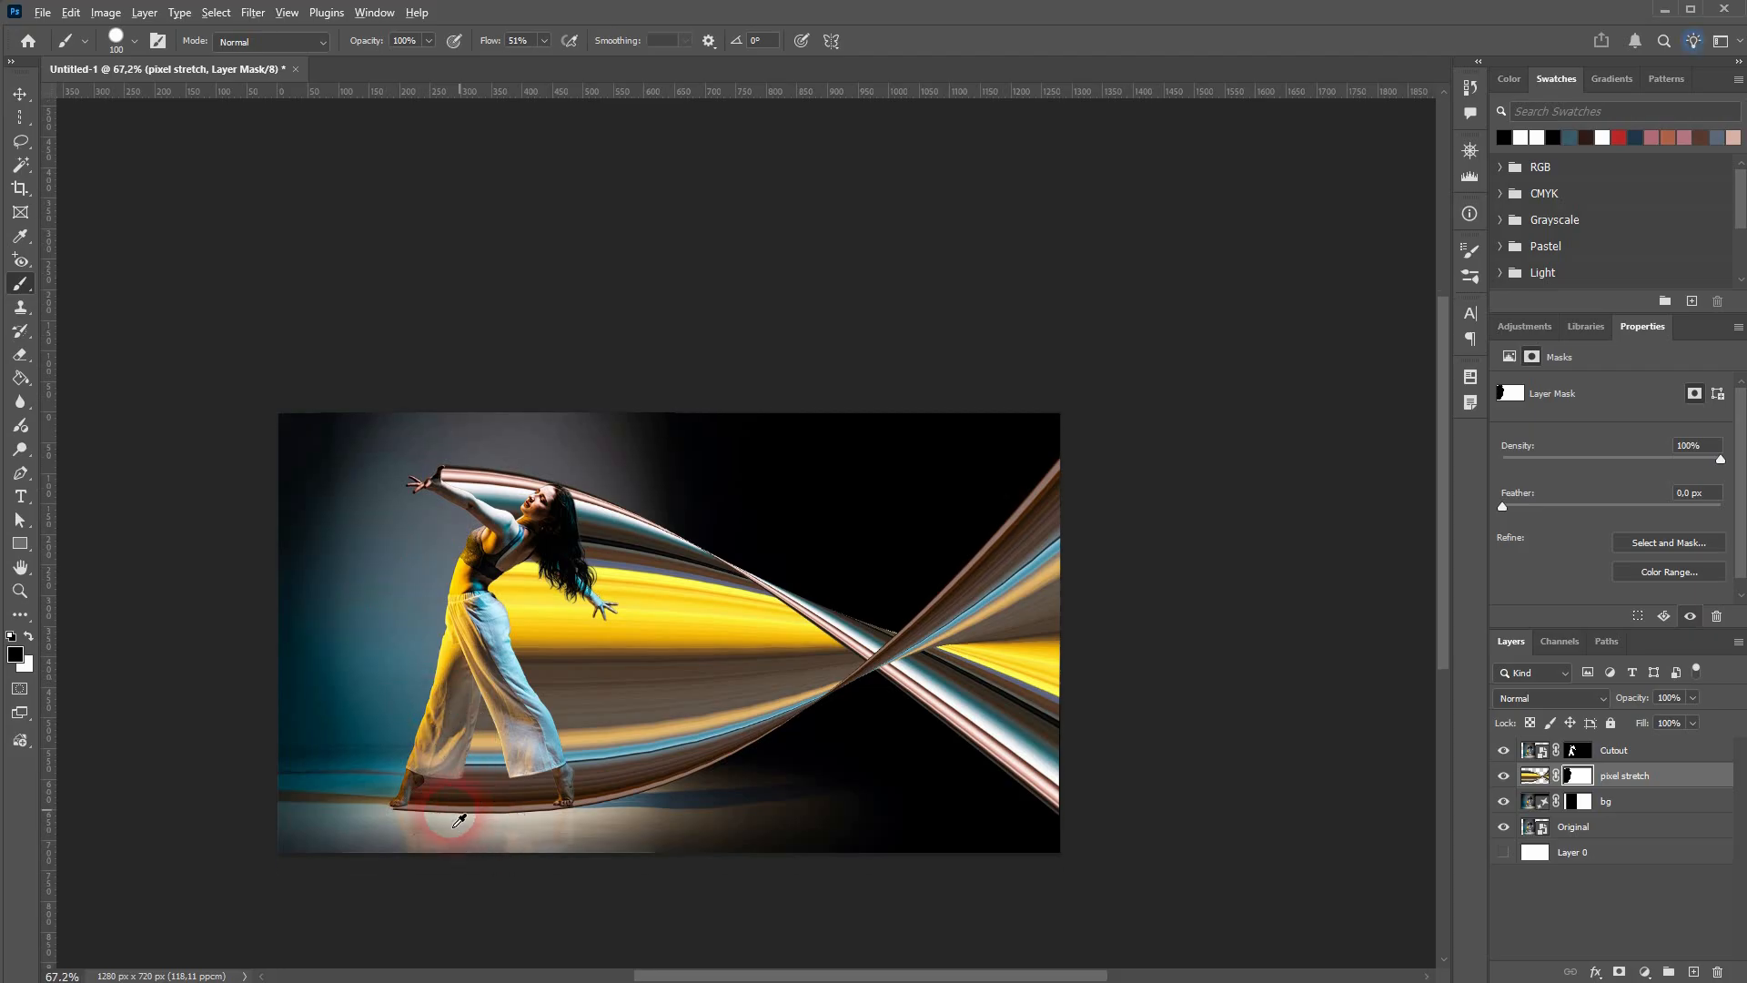
{"action": "scroll", "coordinate": [458, 820], "scroll_direction": "up", "scroll_amount": 8}
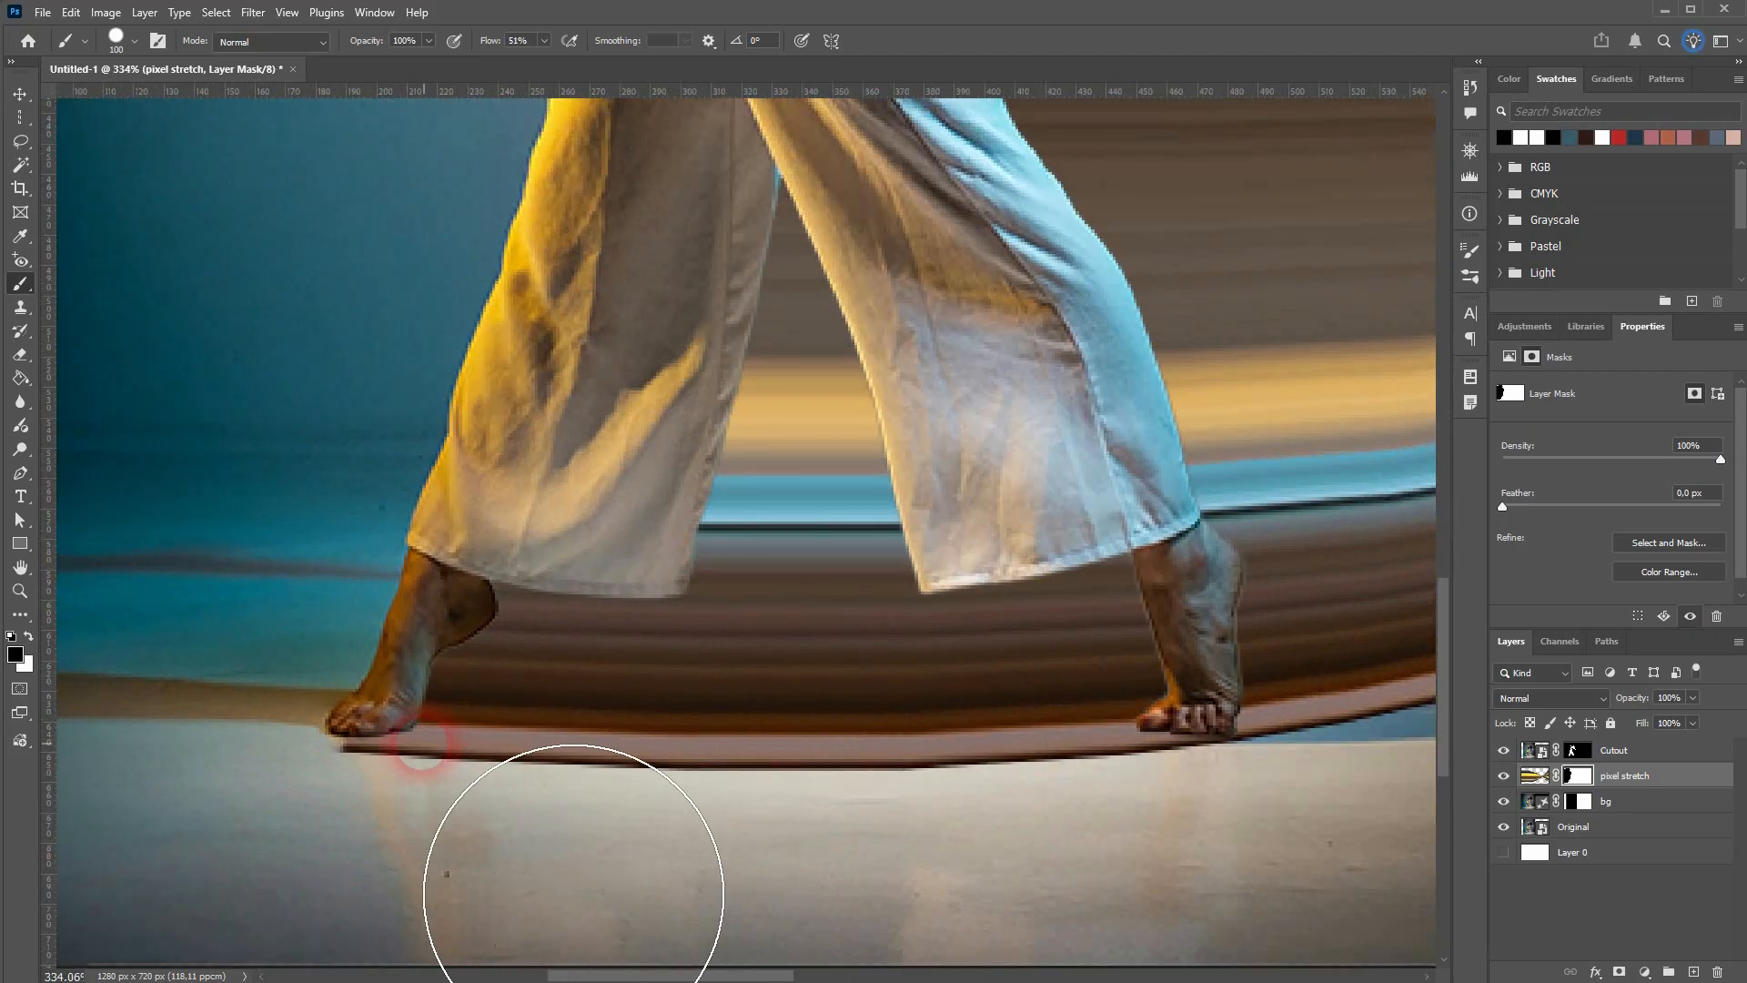
{"action": "left_click", "coordinate": [1634, 777]}
{"action": "left_click", "coordinate": [1544, 782]}
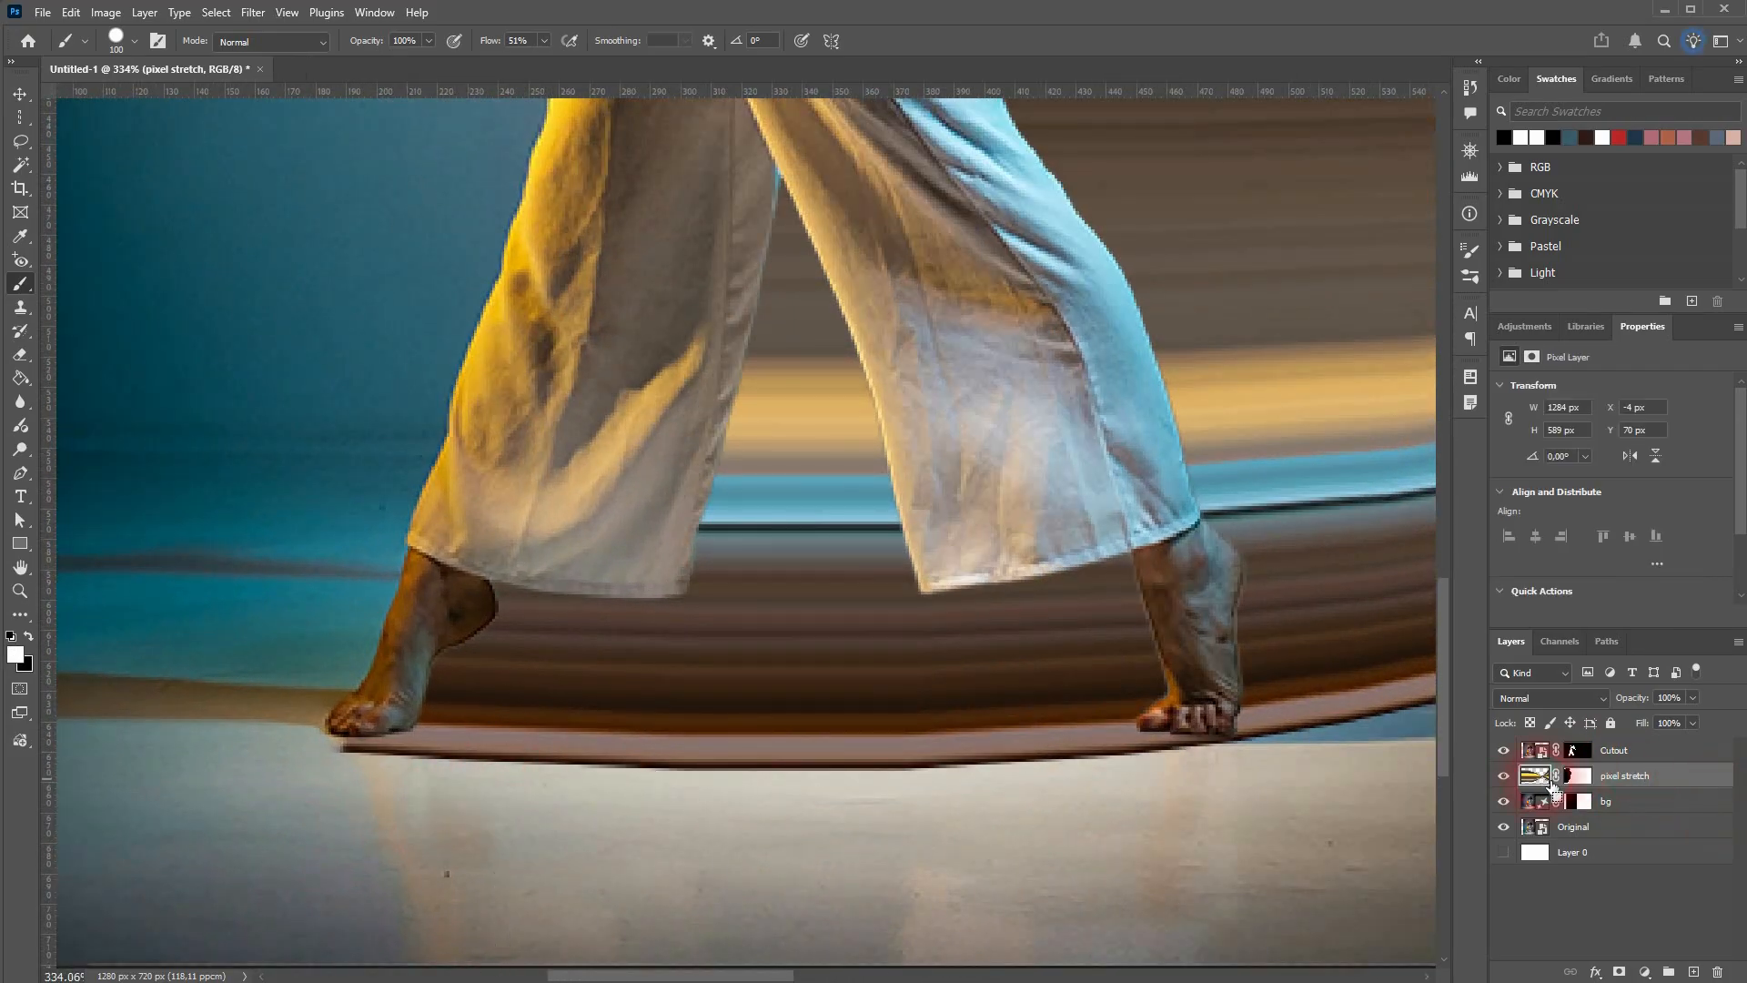
{"action": "key", "text": "ctrl+t"}
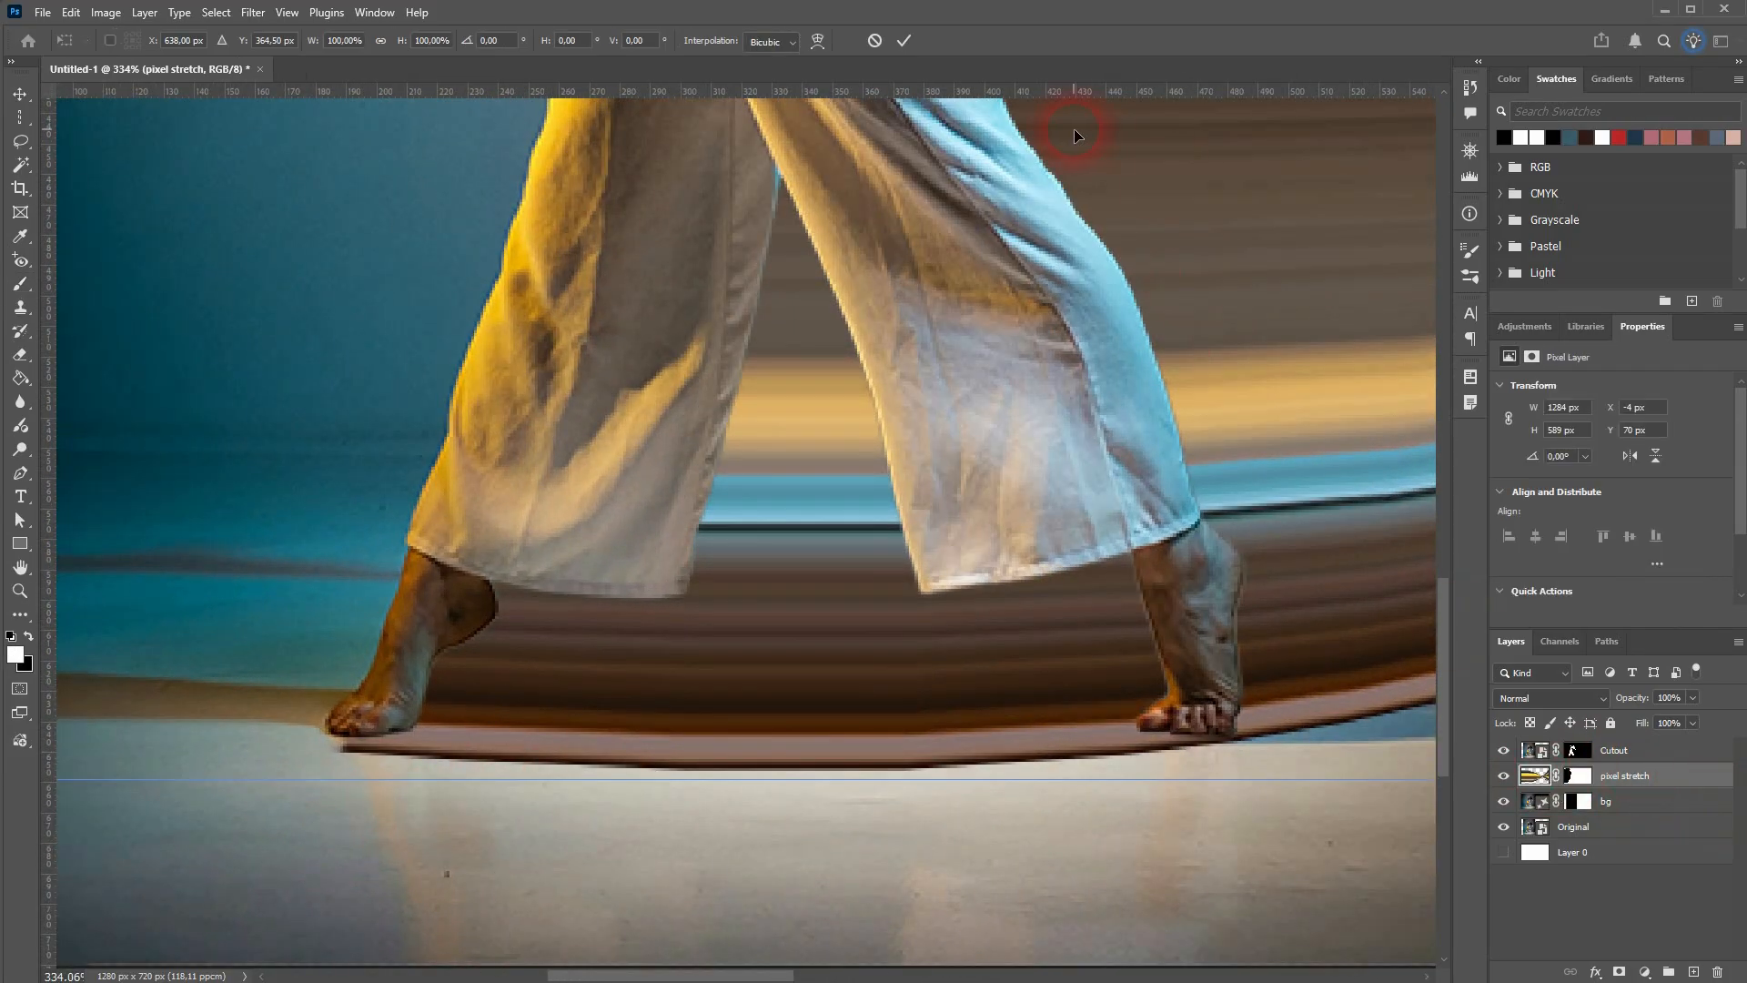
{"action": "left_click", "coordinate": [817, 42]}
{"action": "scroll", "coordinate": [406, 729], "scroll_direction": "down", "scroll_amount": 3}
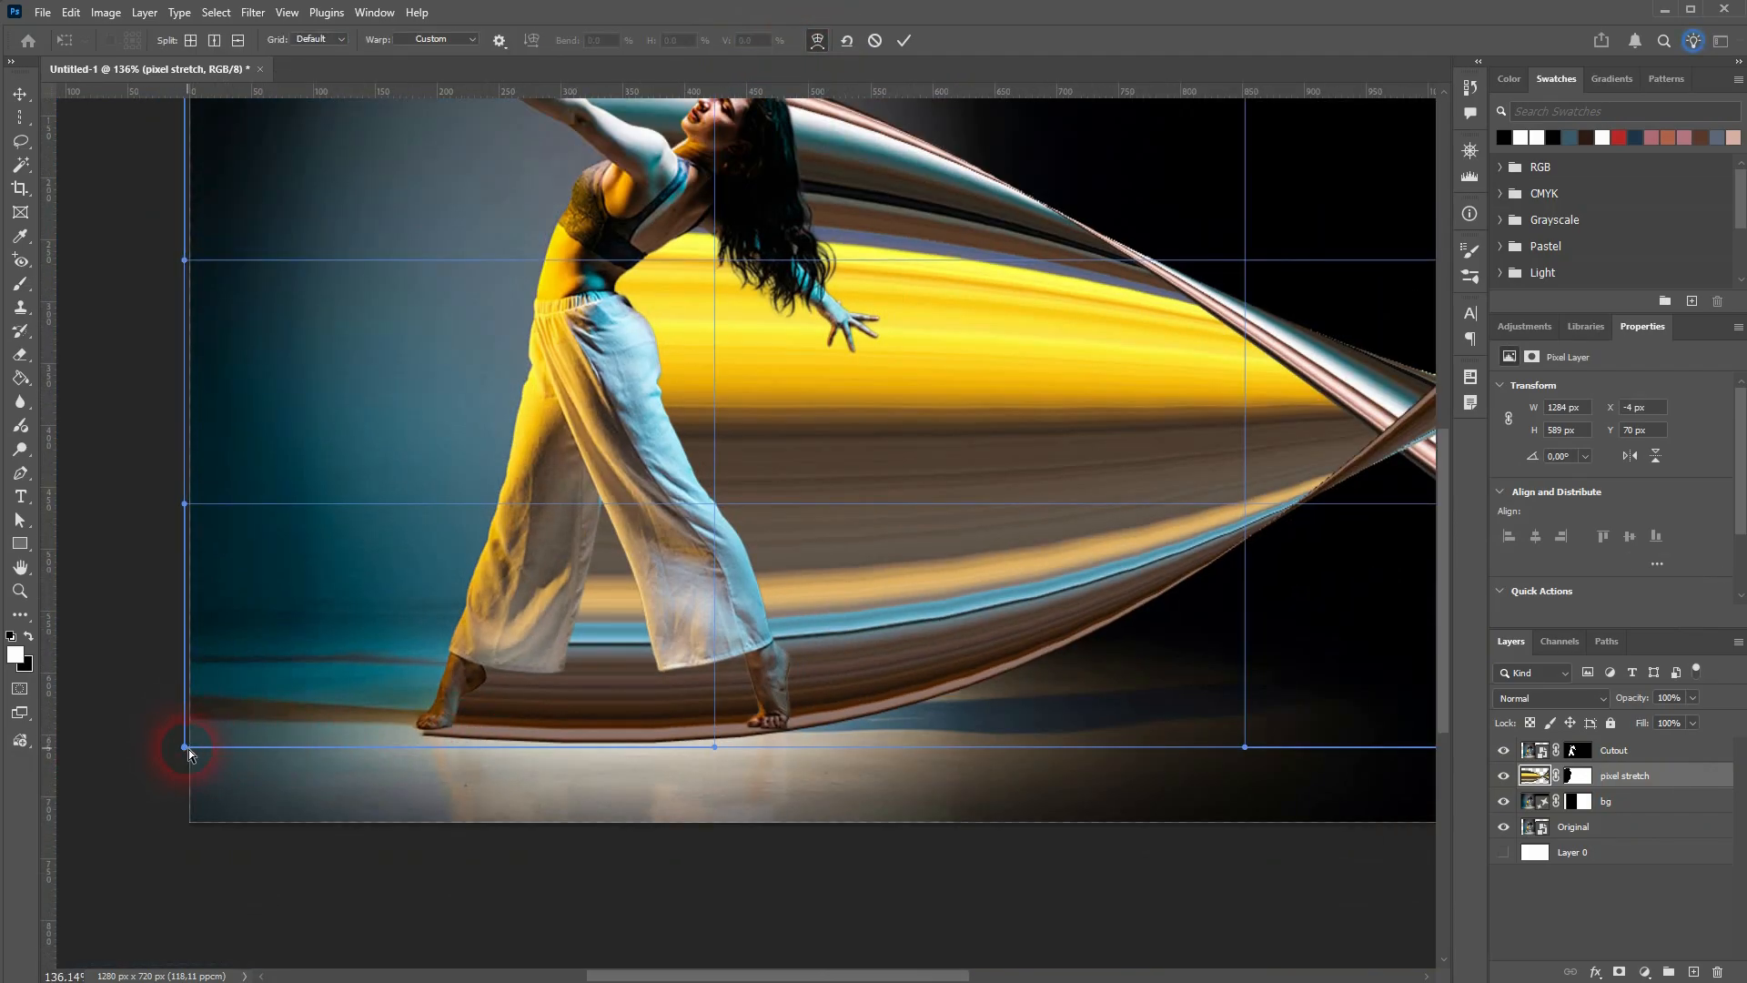
{"action": "mouse_move", "coordinate": [189, 750]}
{"action": "left_mouse_down"}
{"action": "mouse_move", "coordinate": [224, 735]}
{"action": "mouse_move", "coordinate": [184, 739]}
{"action": "left_mouse_up"}
{"action": "scroll", "coordinate": [632, 587], "scroll_direction": "down", "scroll_amount": 4}
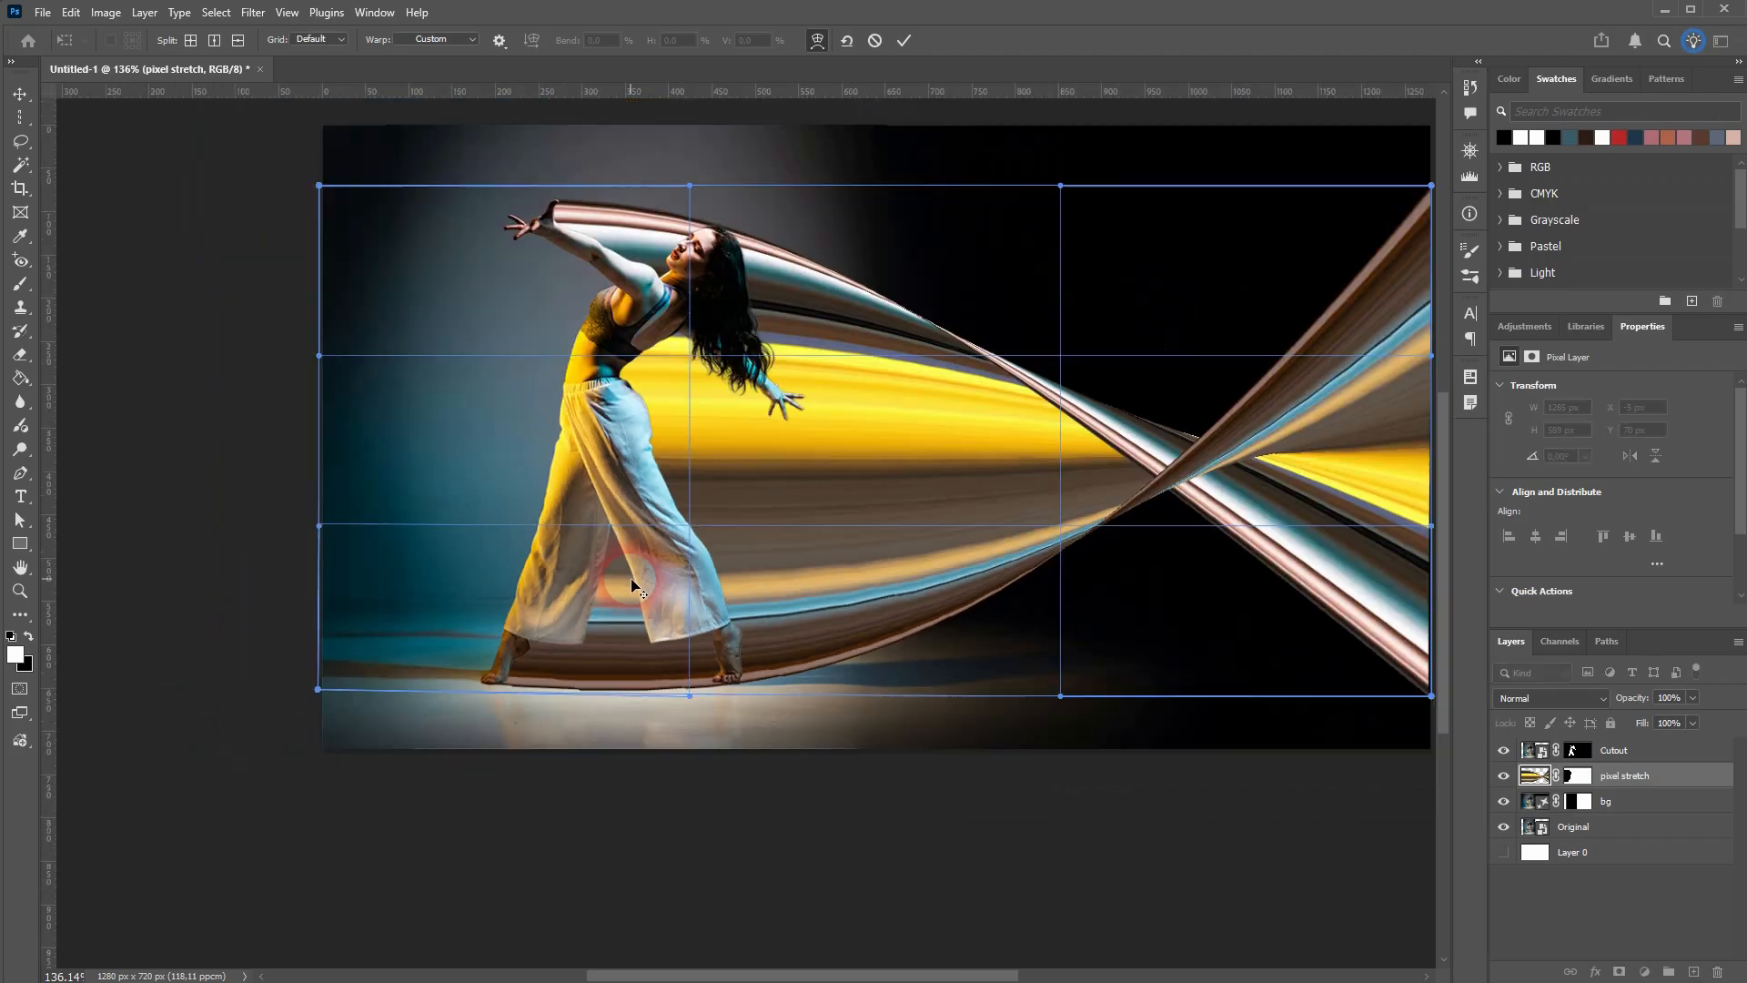
{"action": "scroll", "coordinate": [651, 315], "scroll_direction": "up", "scroll_amount": 2}
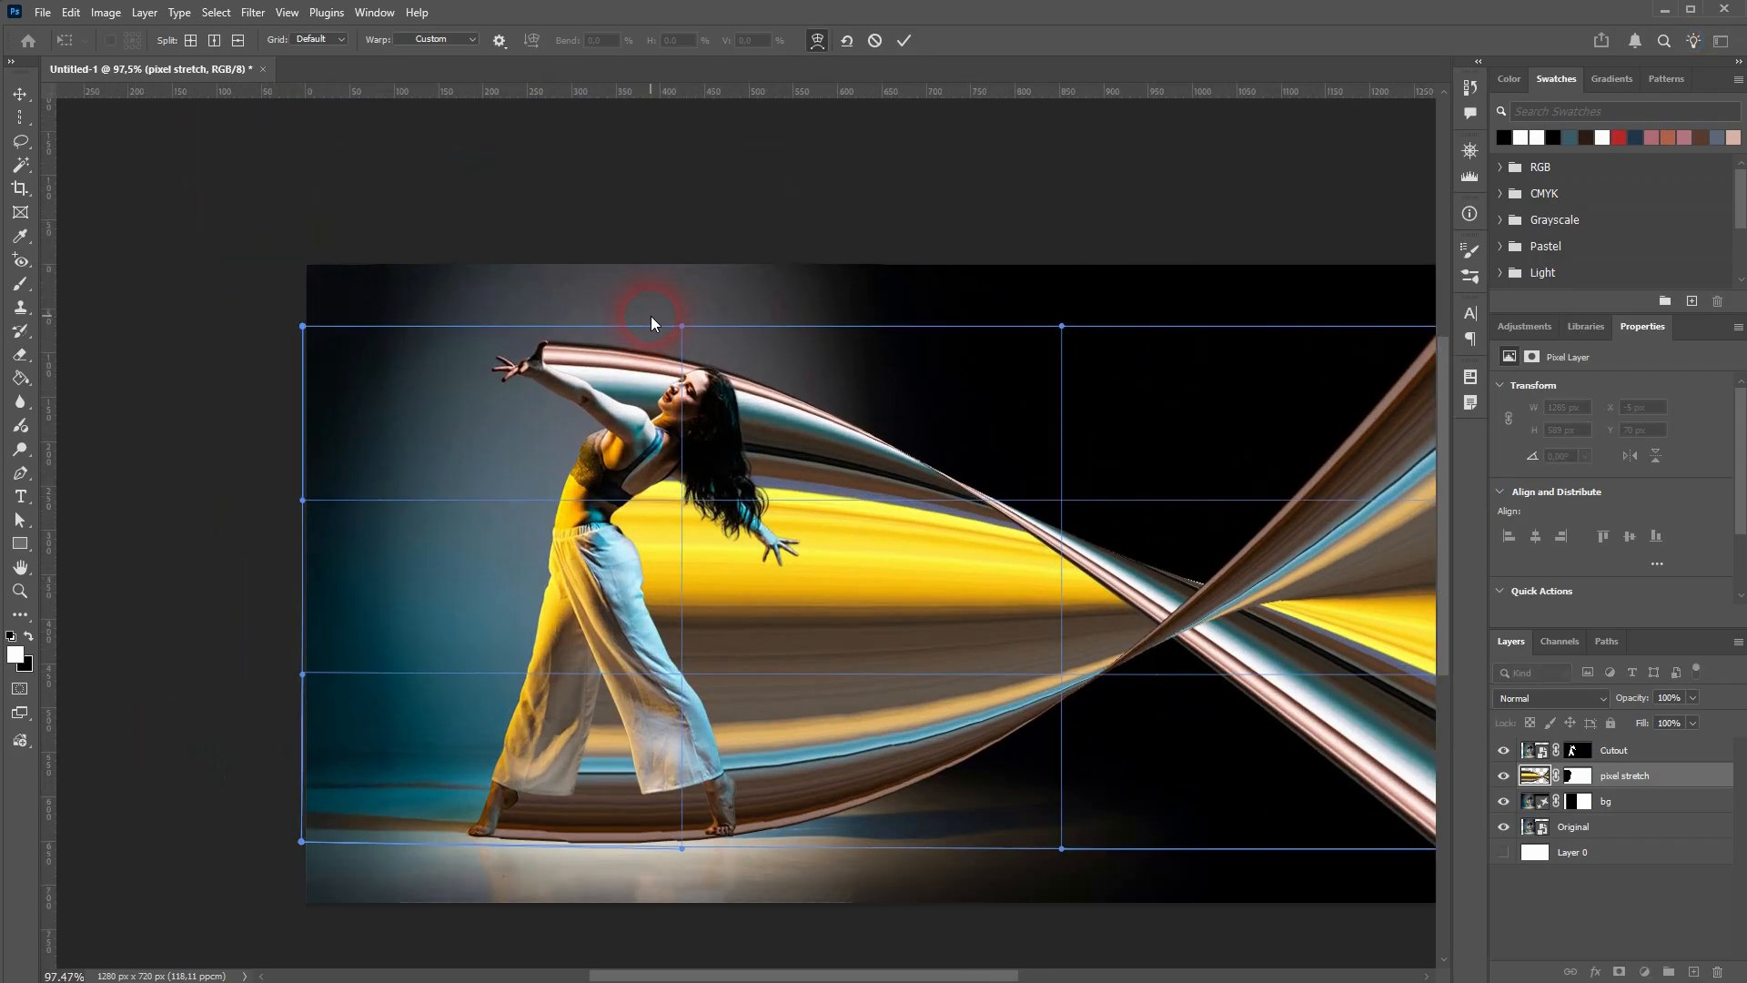
{"action": "left_click", "coordinate": [903, 40]}
Inspect the warped stripe edge at the dancer's rear foot, switch to the Move tool and review the whole composition
{"action": "key", "text": "b"}
{"action": "scroll", "coordinate": [628, 805], "scroll_direction": "up", "scroll_amount": 4}
{"action": "scroll", "coordinate": [488, 892], "scroll_direction": "up", "scroll_amount": 3}
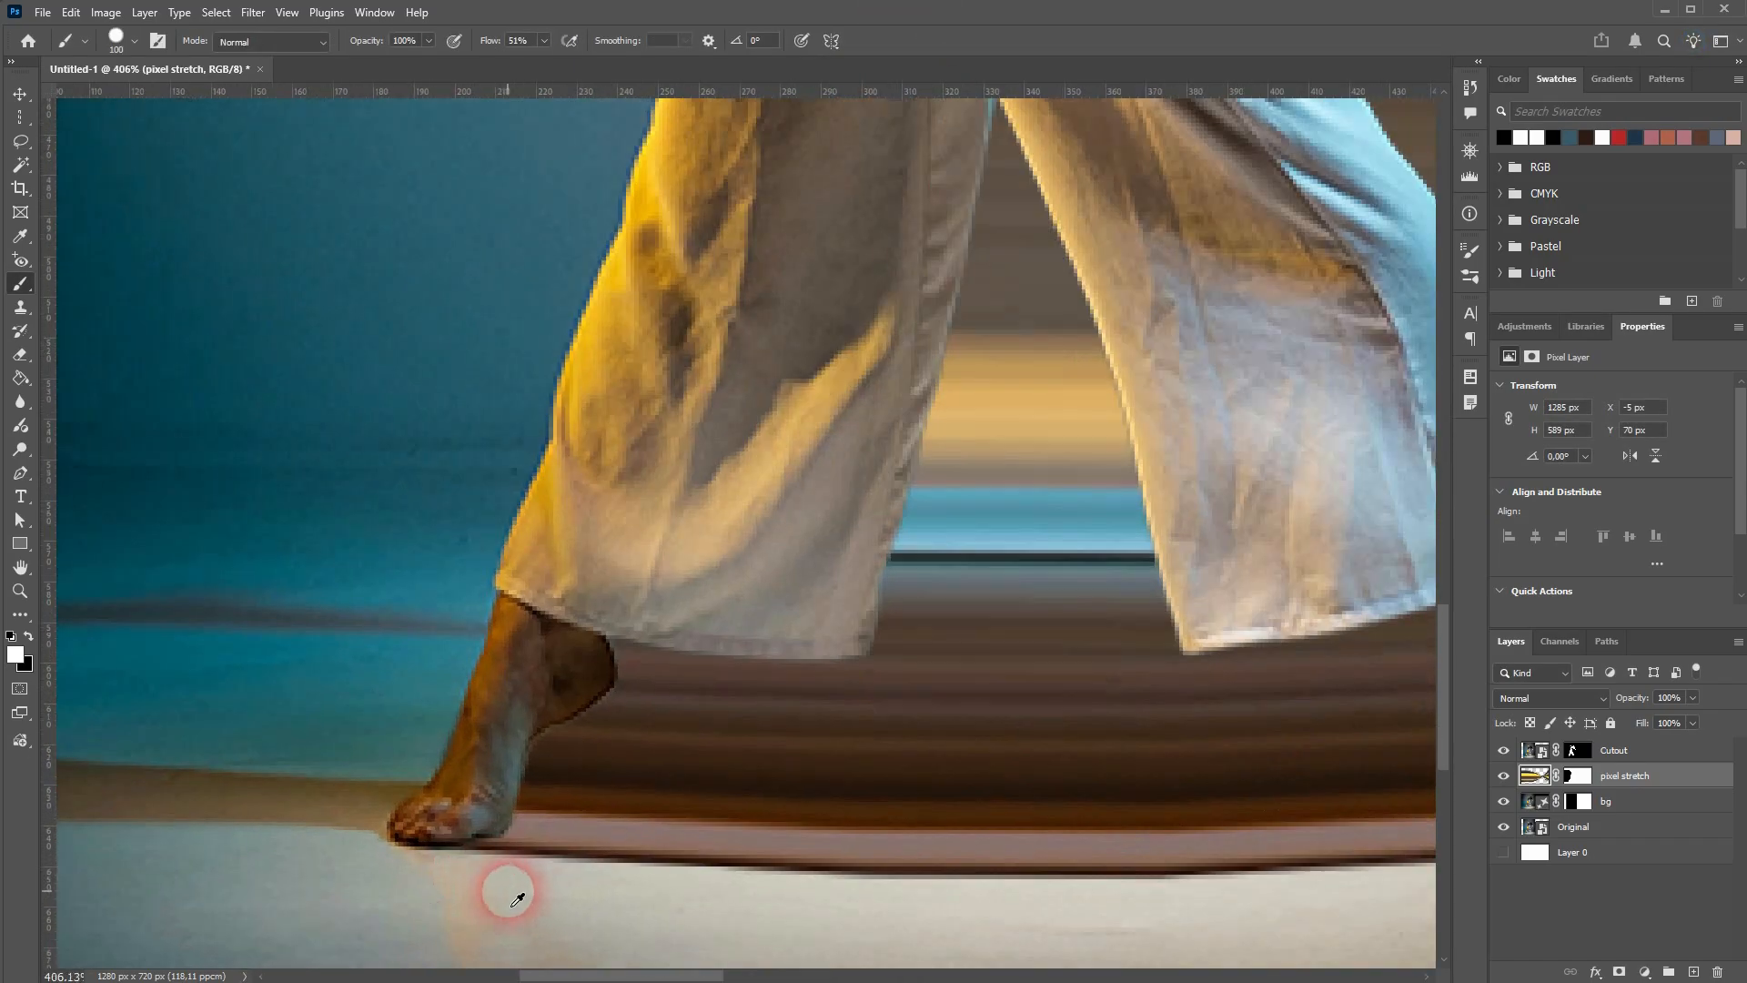
{"action": "scroll", "coordinate": [546, 772], "scroll_direction": "down", "scroll_amount": 8}
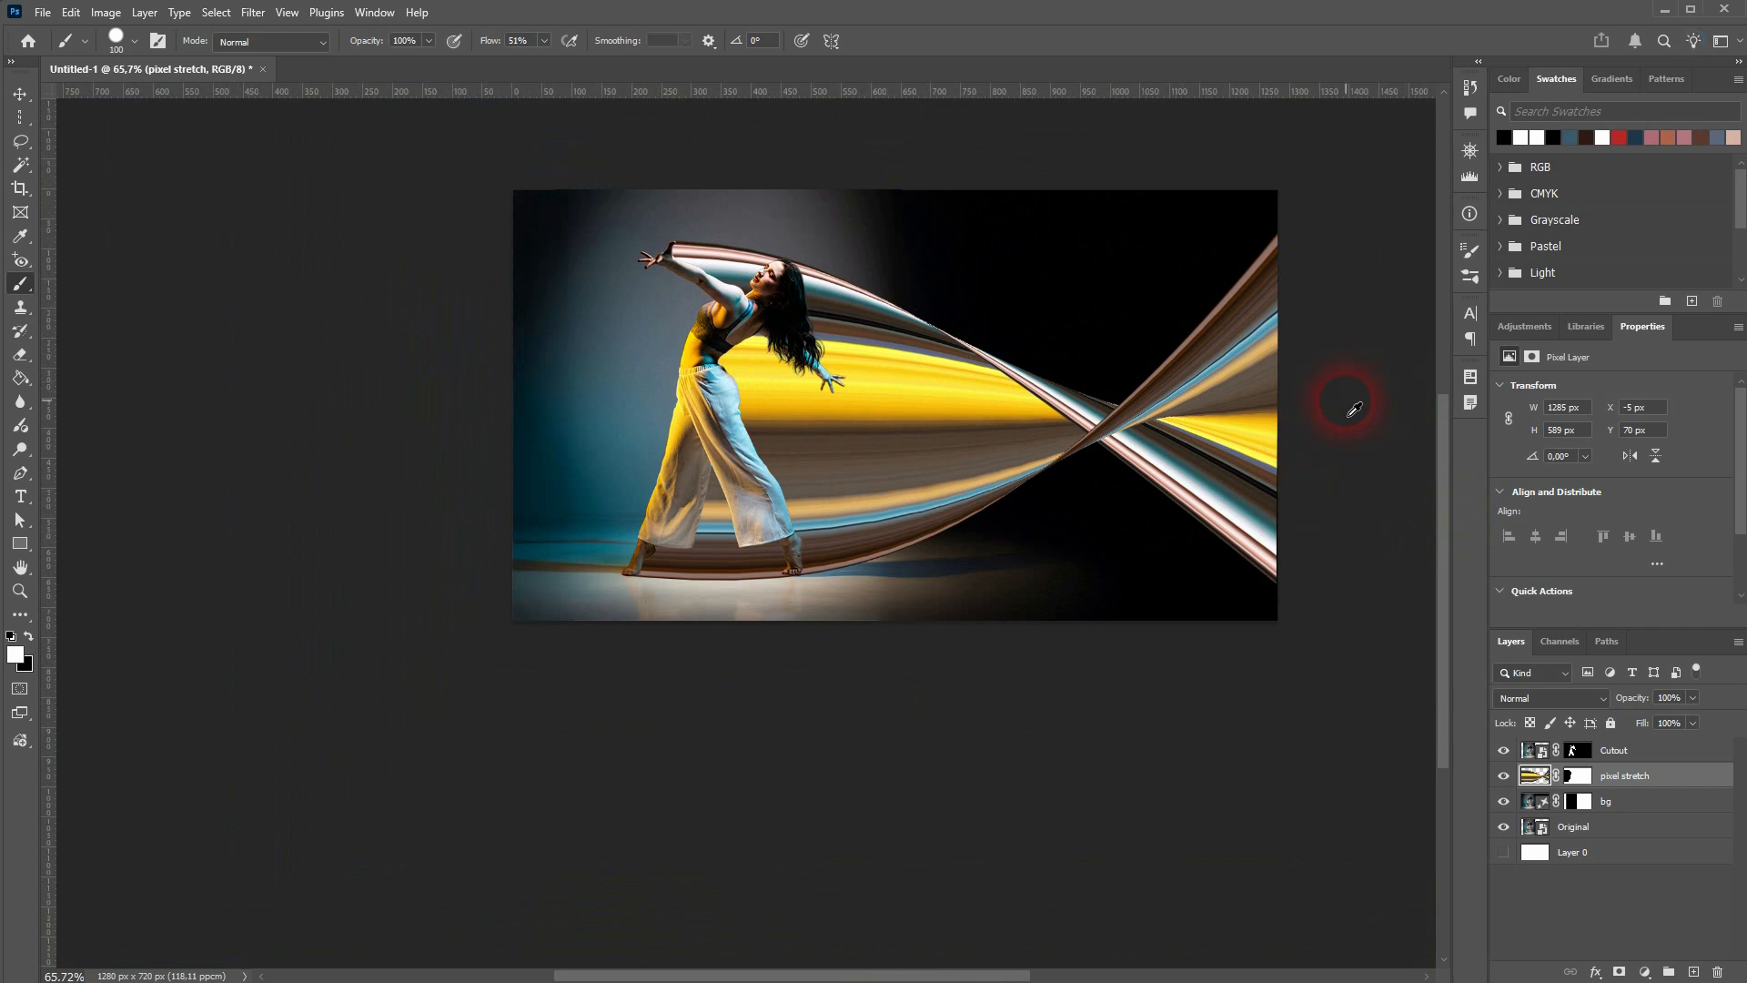
{"action": "scroll", "coordinate": [1349, 409], "scroll_direction": "up", "scroll_amount": 4}
{"action": "scroll", "coordinate": [1190, 448], "scroll_direction": "down", "scroll_amount": 5}
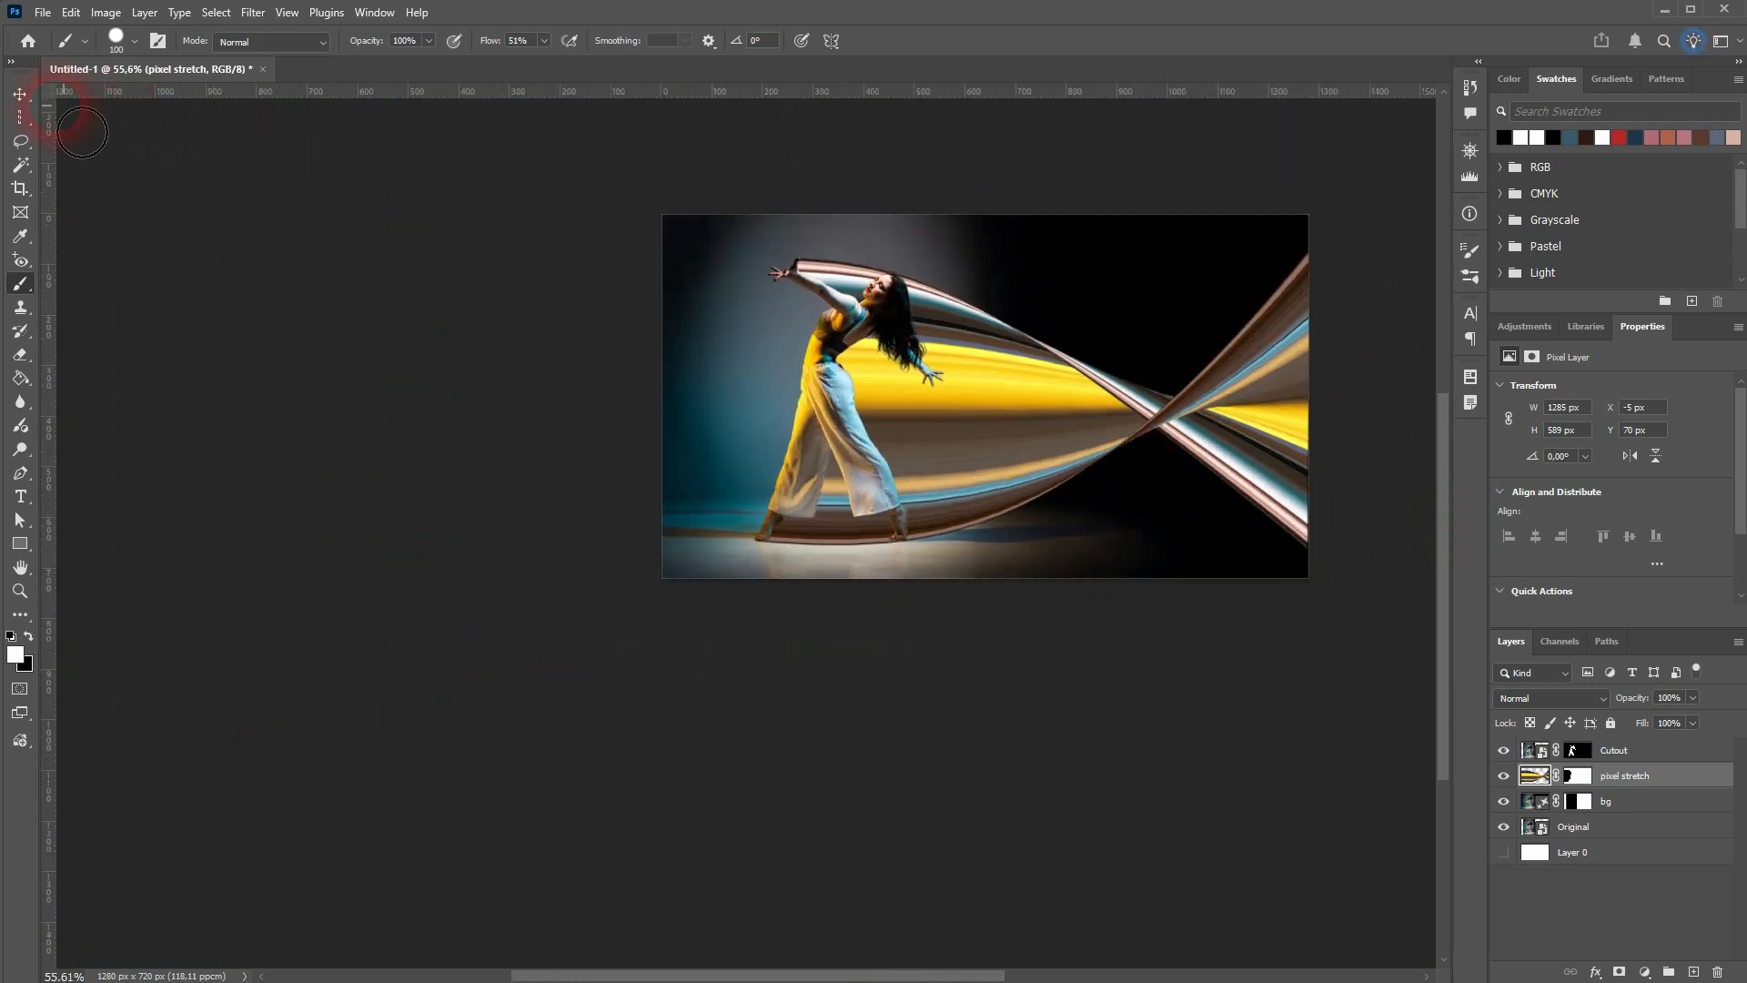
{"action": "left_click", "coordinate": [18, 98]}
{"action": "scroll", "coordinate": [1329, 392], "scroll_direction": "up", "scroll_amount": 2}
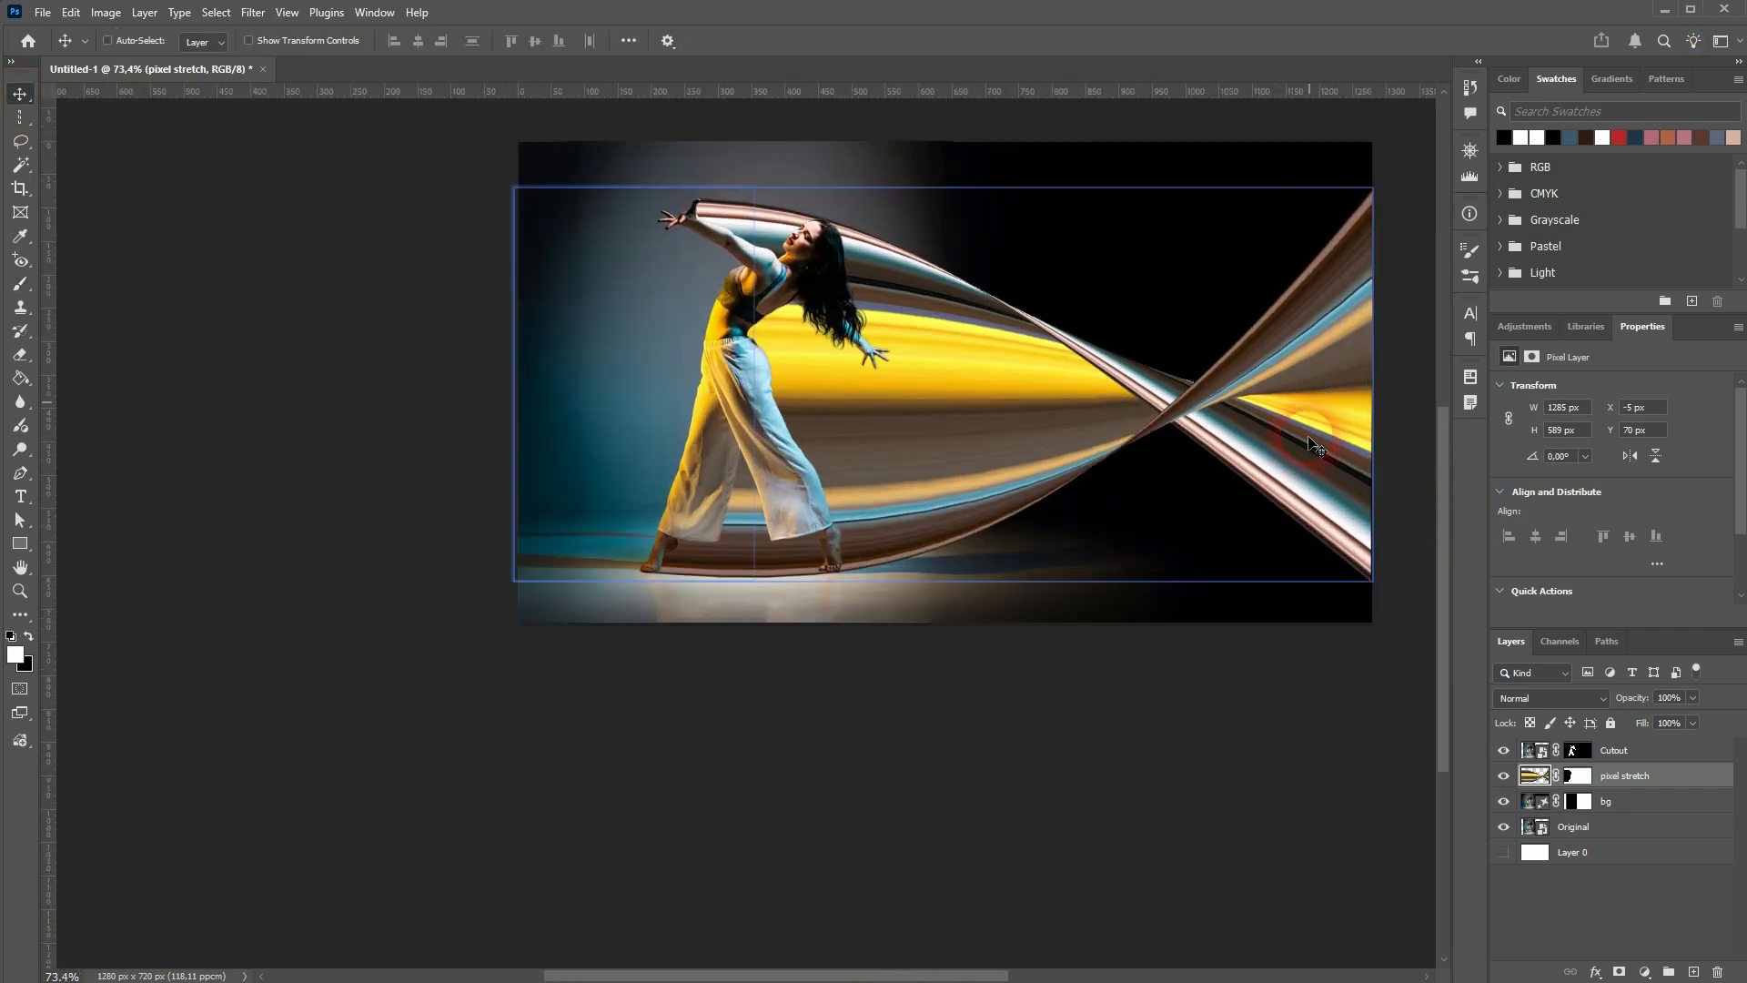
{"action": "left_click_drag", "start_coordinate": [971, 976], "coordinate": [1048, 976]}
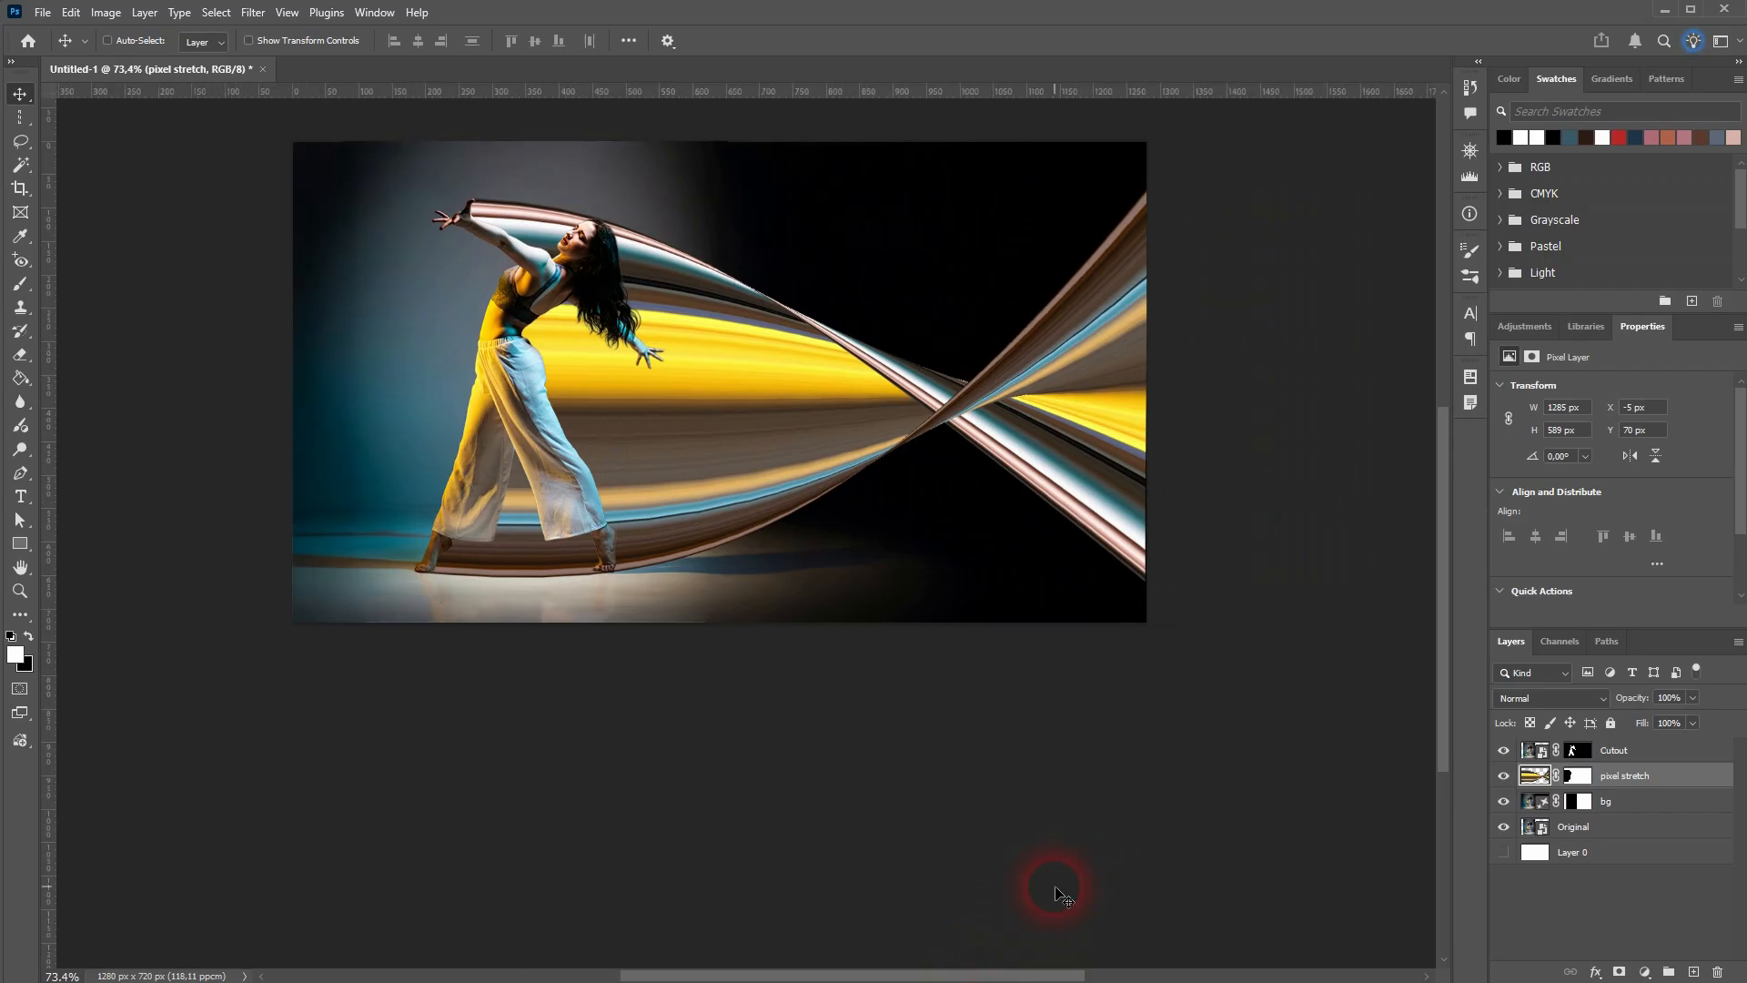
{"action": "scroll", "coordinate": [992, 554], "scroll_direction": "up", "scroll_amount": 2}
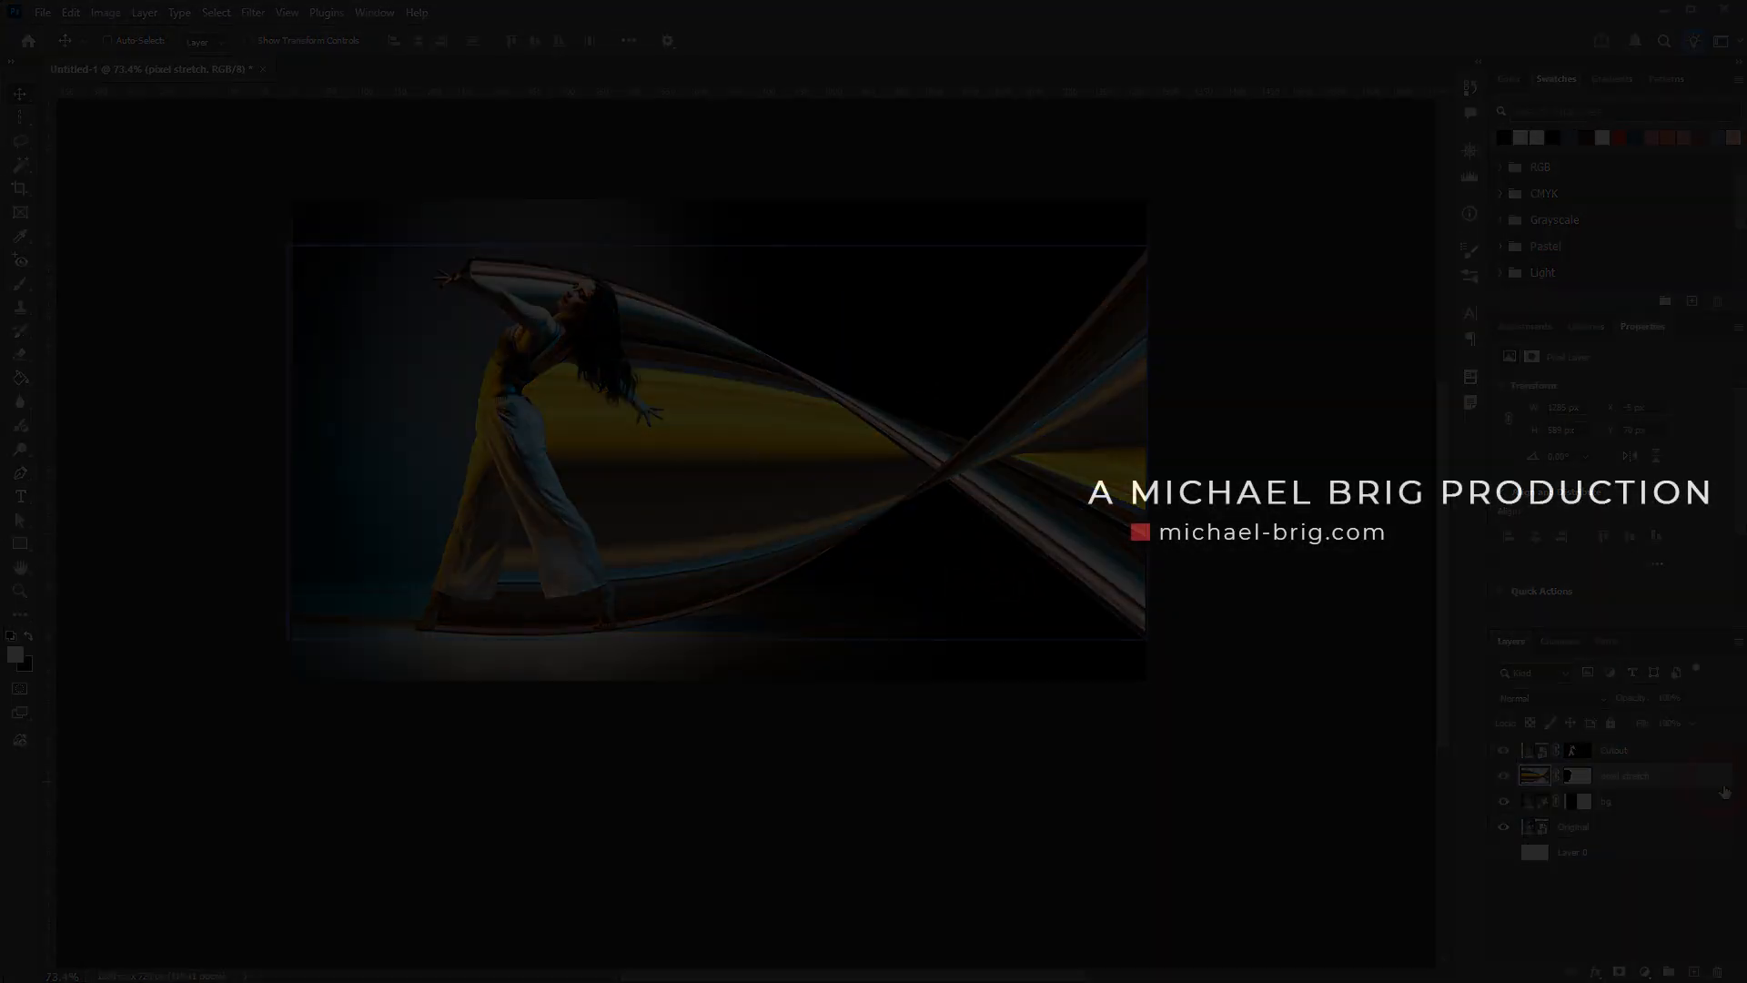